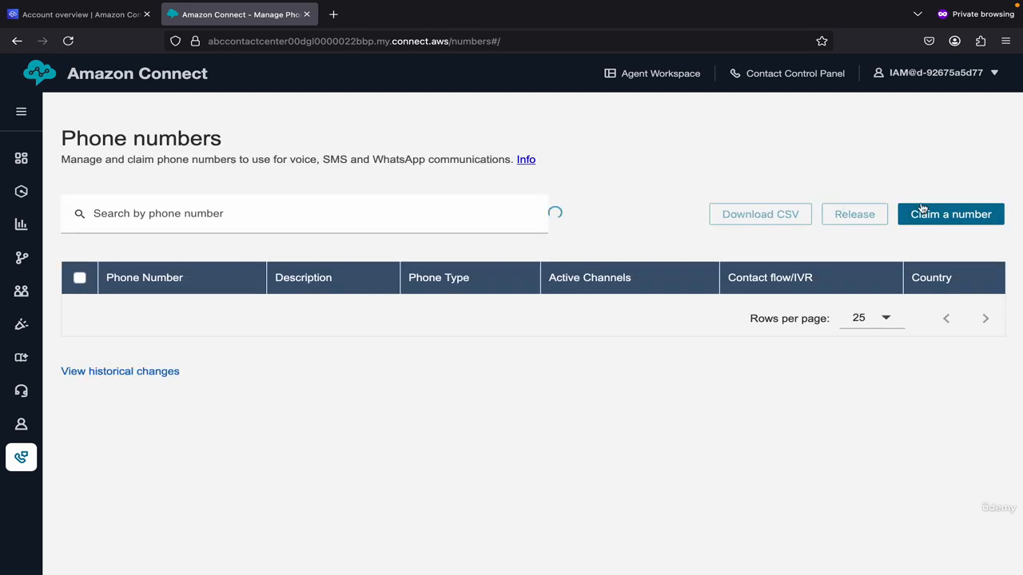
pyautogui.click(938, 219)
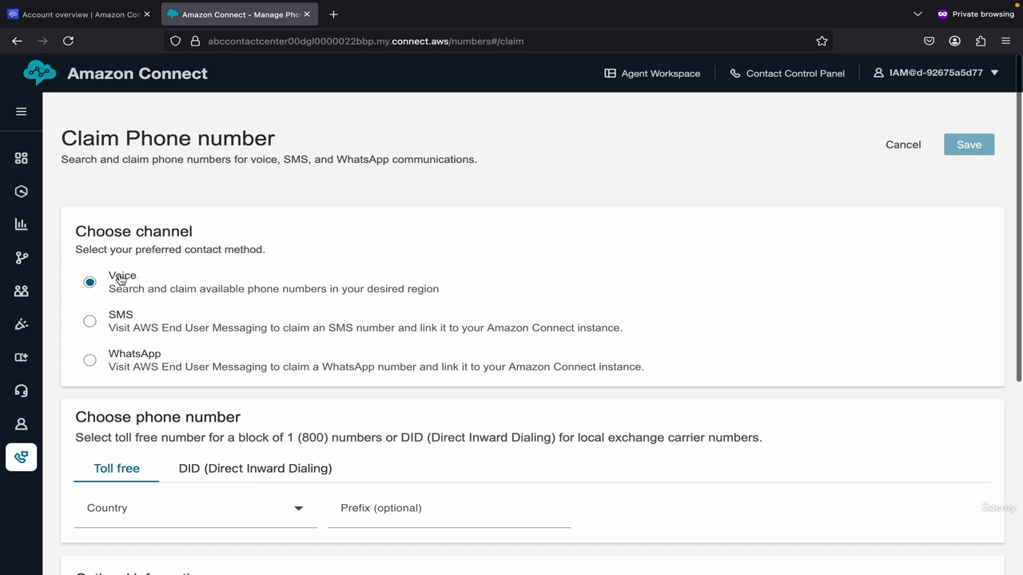
pyautogui.scroll(-2, 174, 356)
pyautogui.scroll(-3, 174, 356)
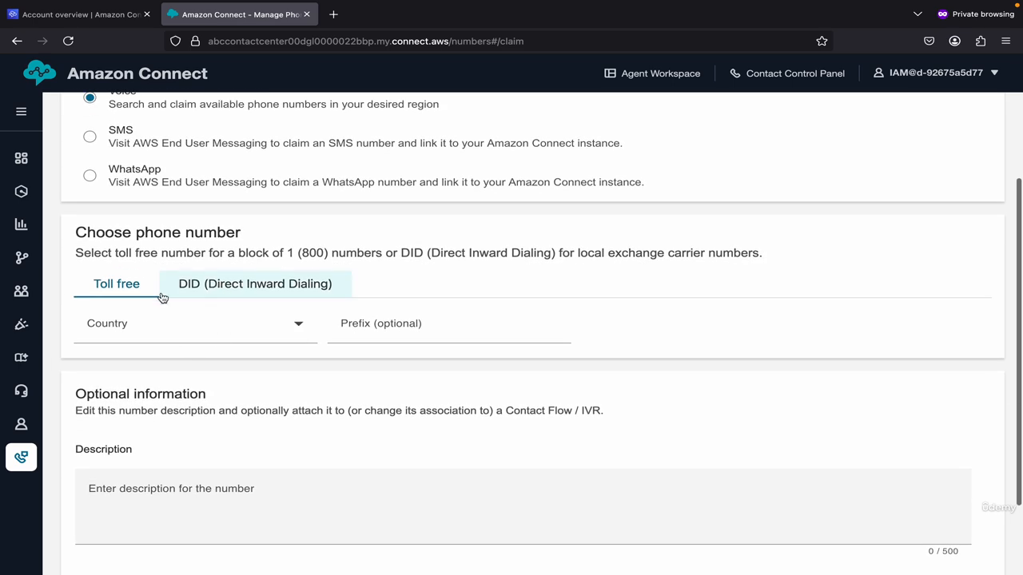
pyautogui.click(199, 285)
pyautogui.click(141, 287)
pyautogui.click(195, 324)
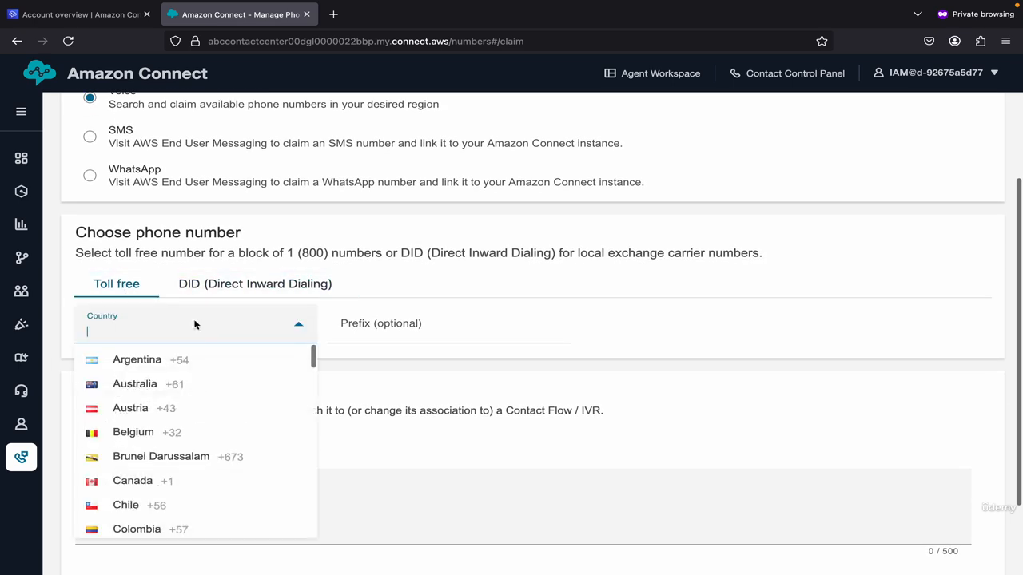
pyautogui.scroll(-10, 178, 479)
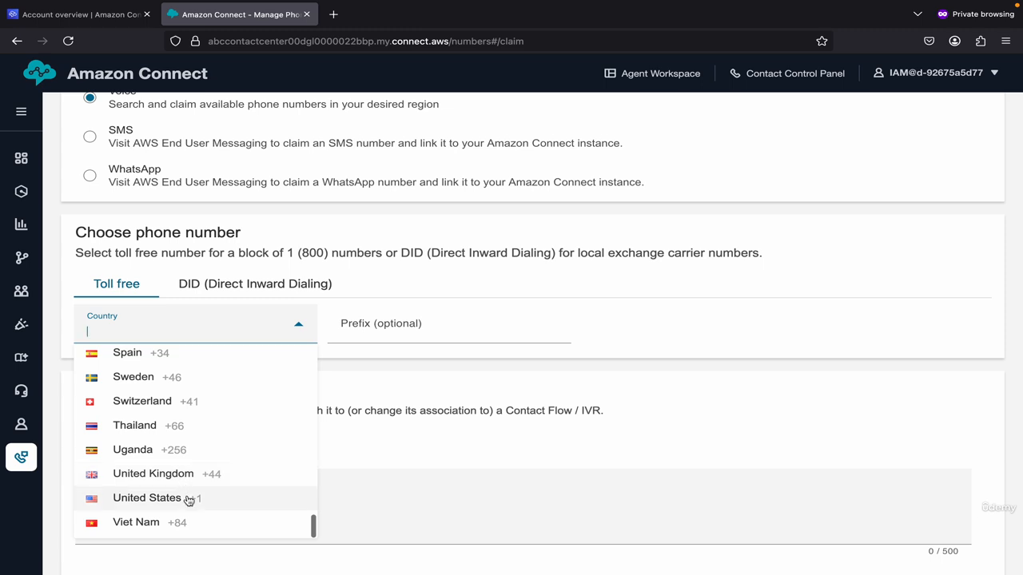
pyautogui.click(152, 498)
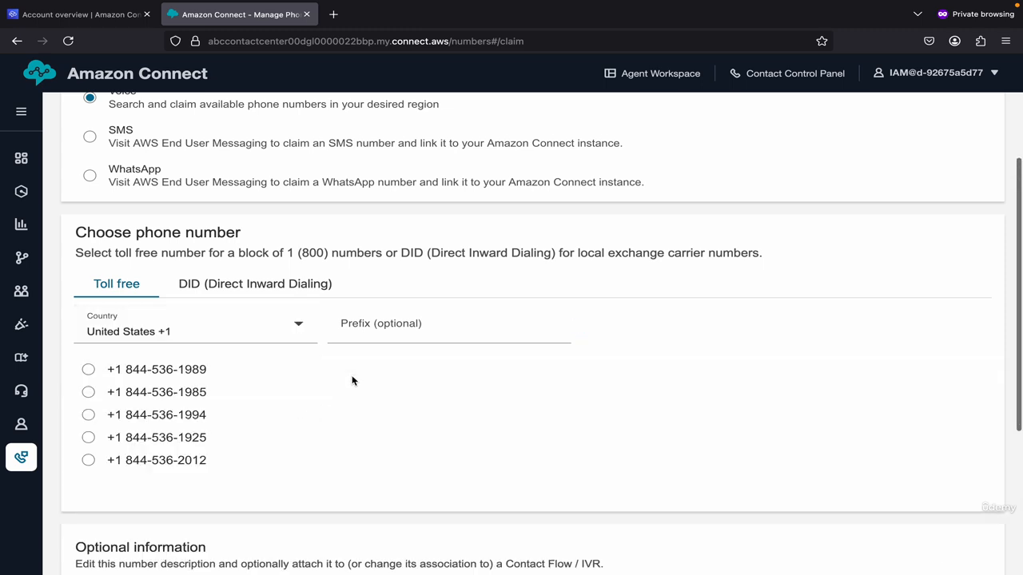
pyautogui.click(196, 414)
# Step: Set the number's contact flow to Sample SCV Inbound Flow and save the claim
pyautogui.scroll(-3, 317, 424)
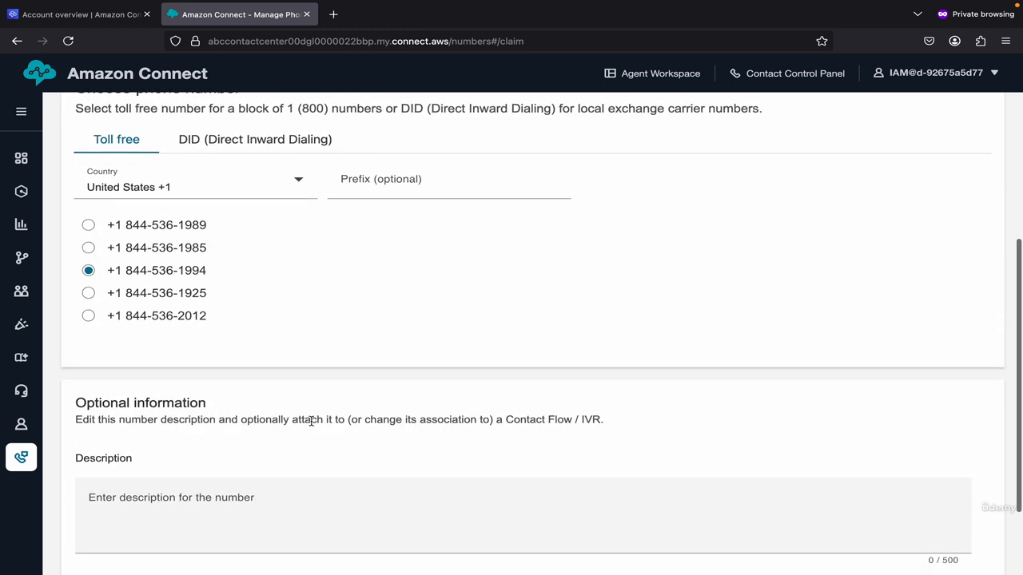
pyautogui.scroll(-3, 266, 499)
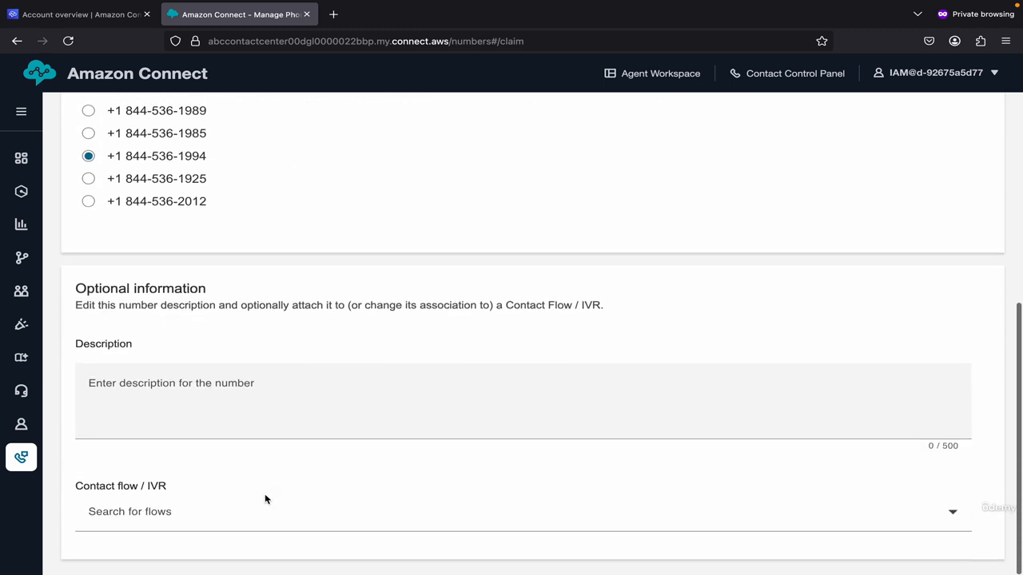
pyautogui.click(170, 518)
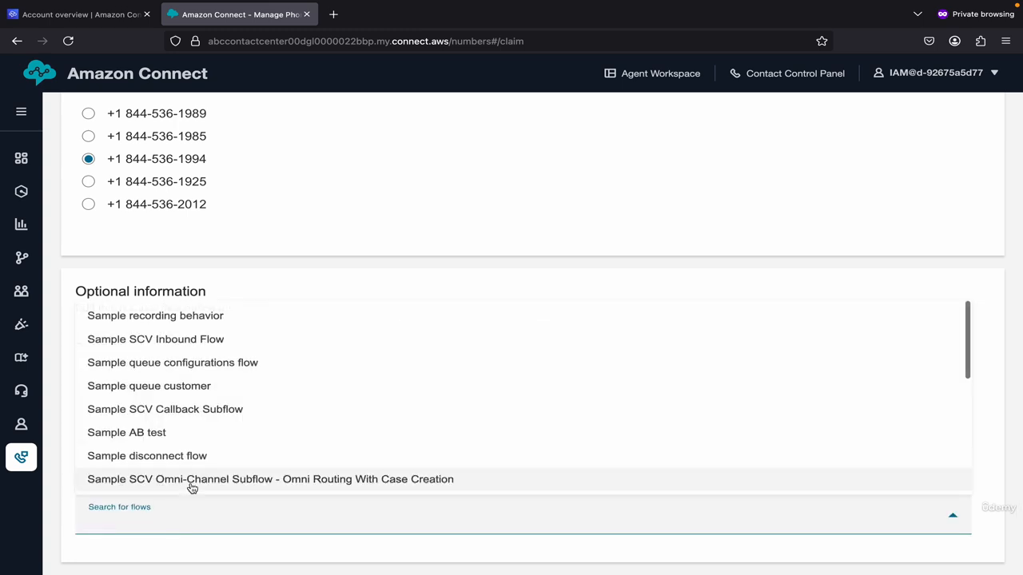
pyautogui.write('sample')
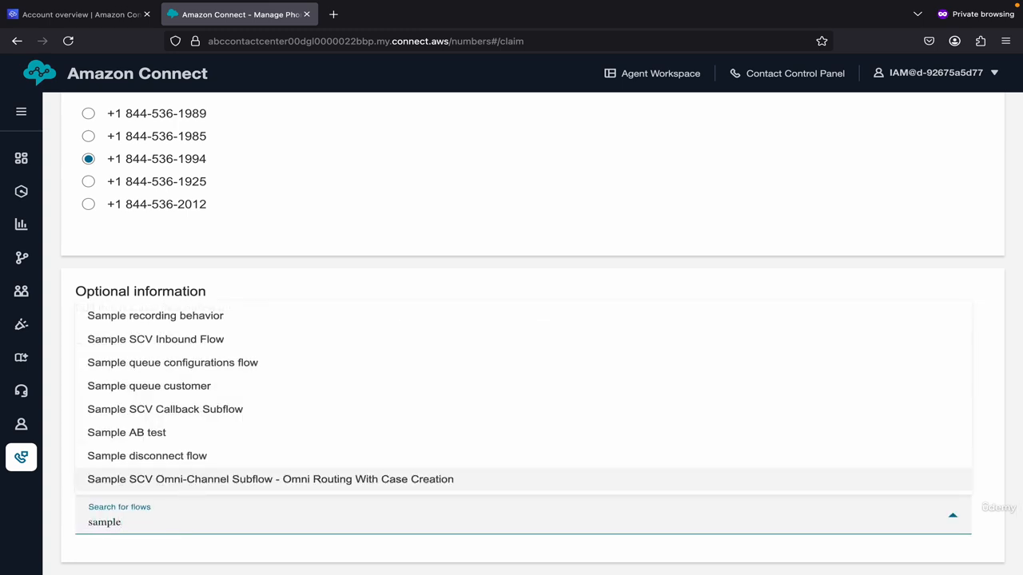
pyautogui.write(' scv')
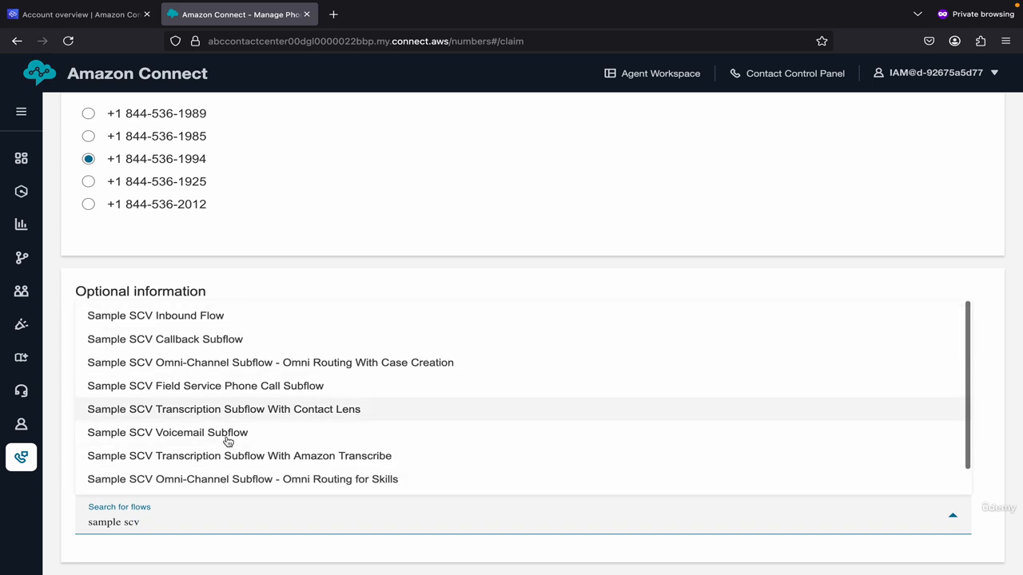
pyautogui.scroll(-1, 235, 459)
pyautogui.scroll(1, 238, 464)
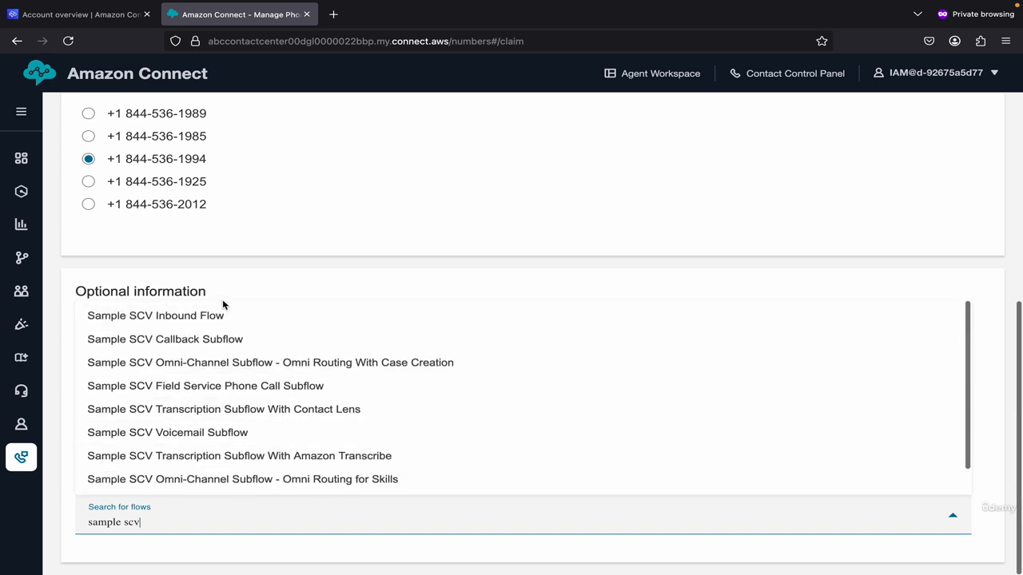
pyautogui.scroll(-1, 240, 478)
pyautogui.scroll(1, 229, 338)
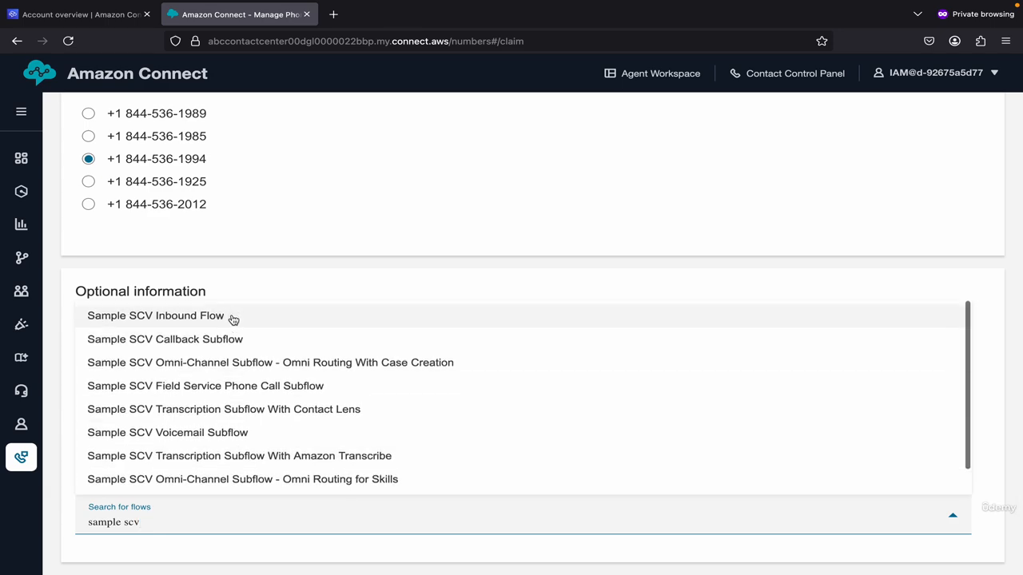
pyautogui.click(234, 316)
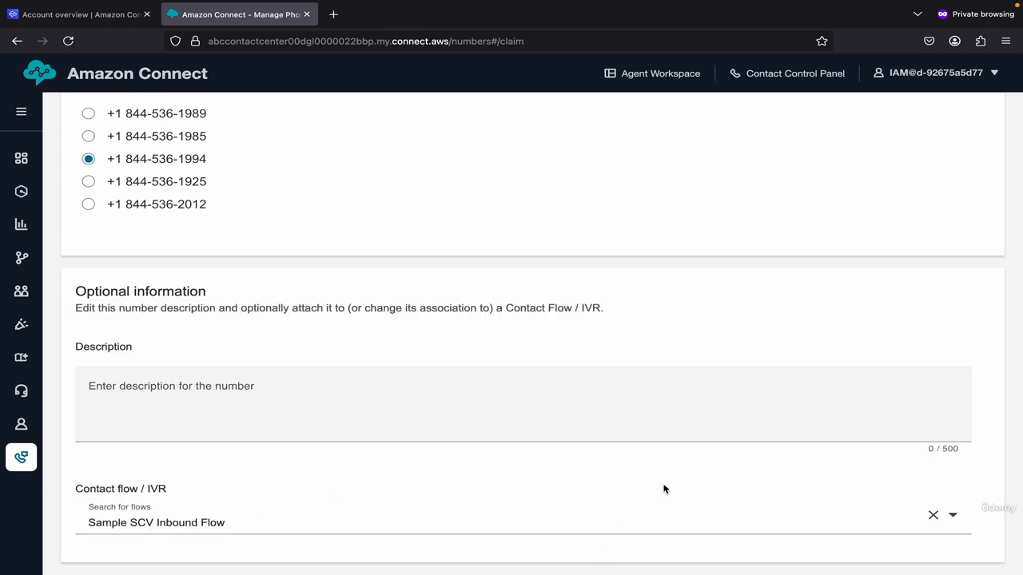
pyautogui.scroll(10, 889, 456)
pyautogui.click(969, 109)
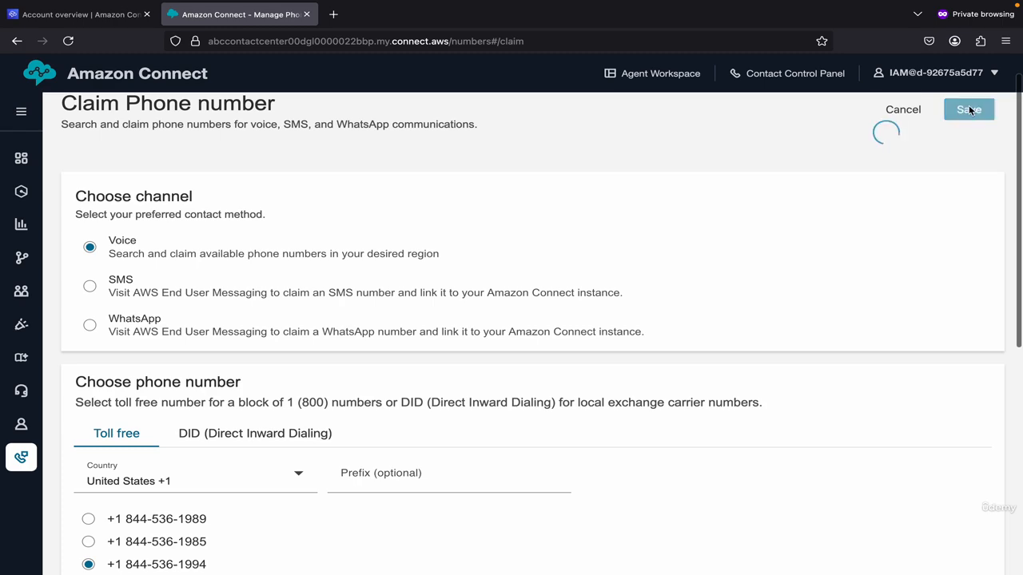
pyautogui.scroll(-3, 240, 335)
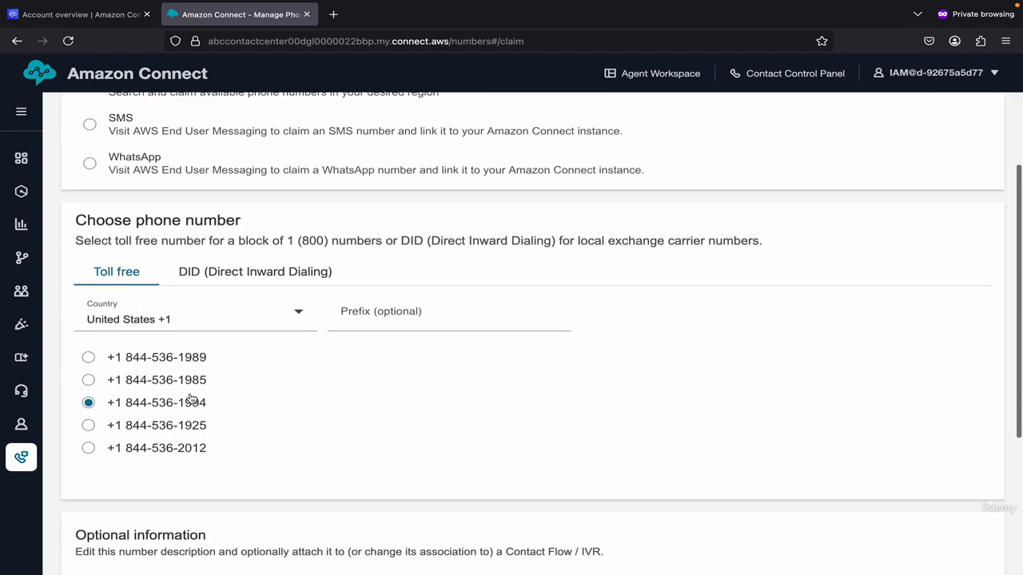
pyautogui.scroll(3, 197, 389)
pyautogui.scroll(-2, 198, 390)
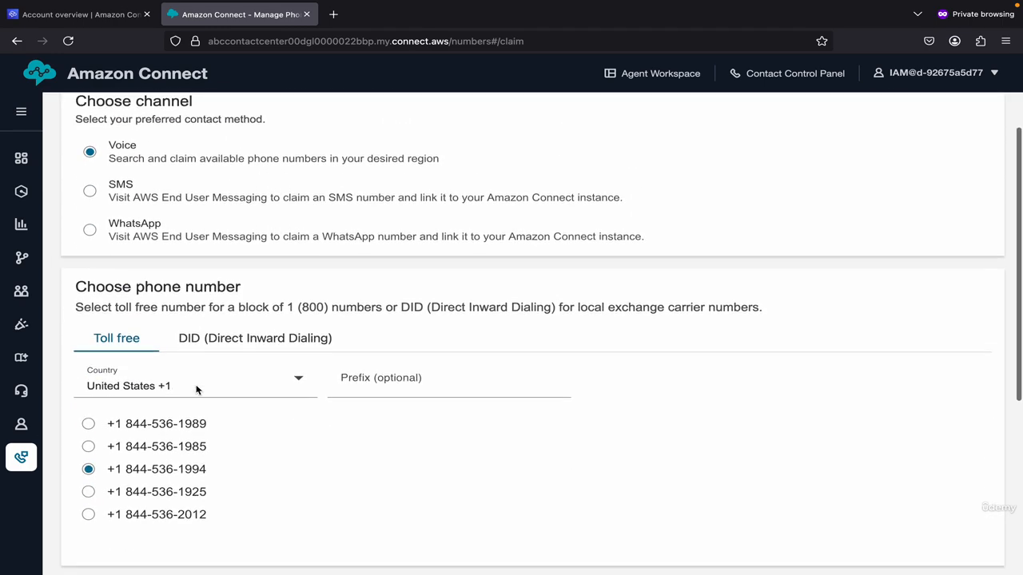
pyautogui.scroll(-2, 199, 407)
pyautogui.scroll(4, 212, 359)
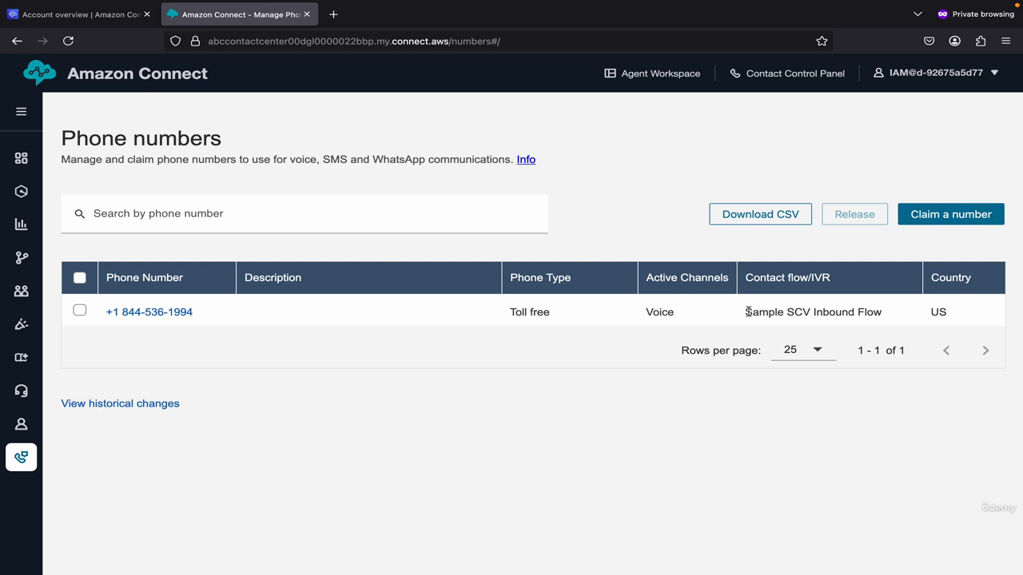
# Step: Go from User management and the user's edit page to the Routing profiles list
pyautogui.moveTo(748, 312); pyautogui.dragTo(882, 313)
pyautogui.click(889, 315)
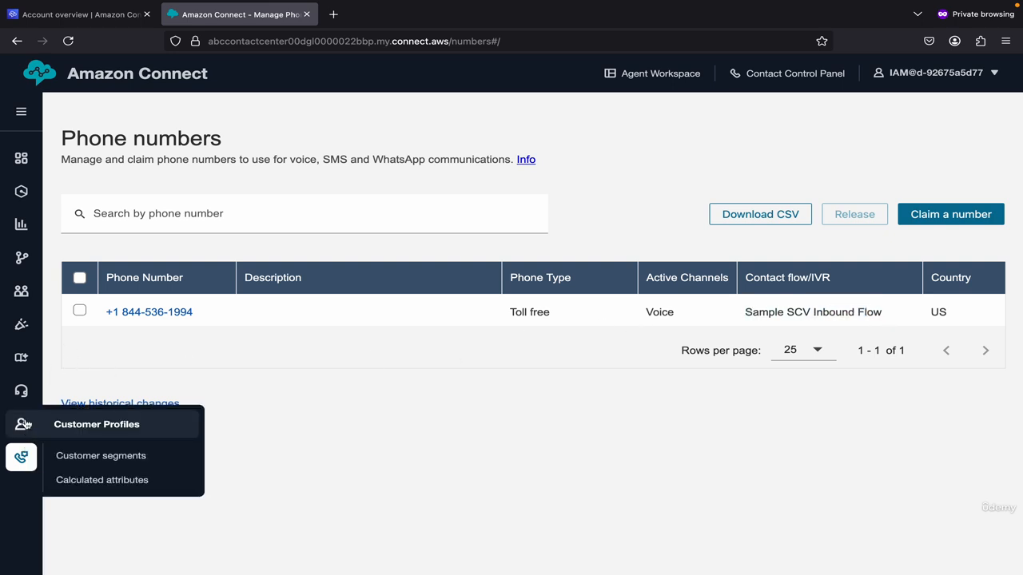
pyautogui.moveTo(22, 292)
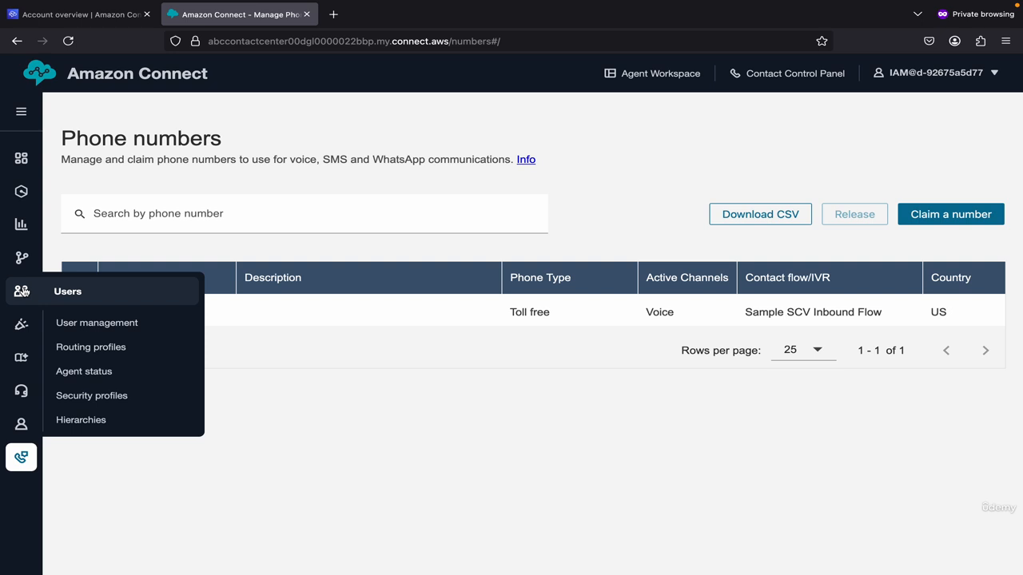
pyautogui.click(83, 327)
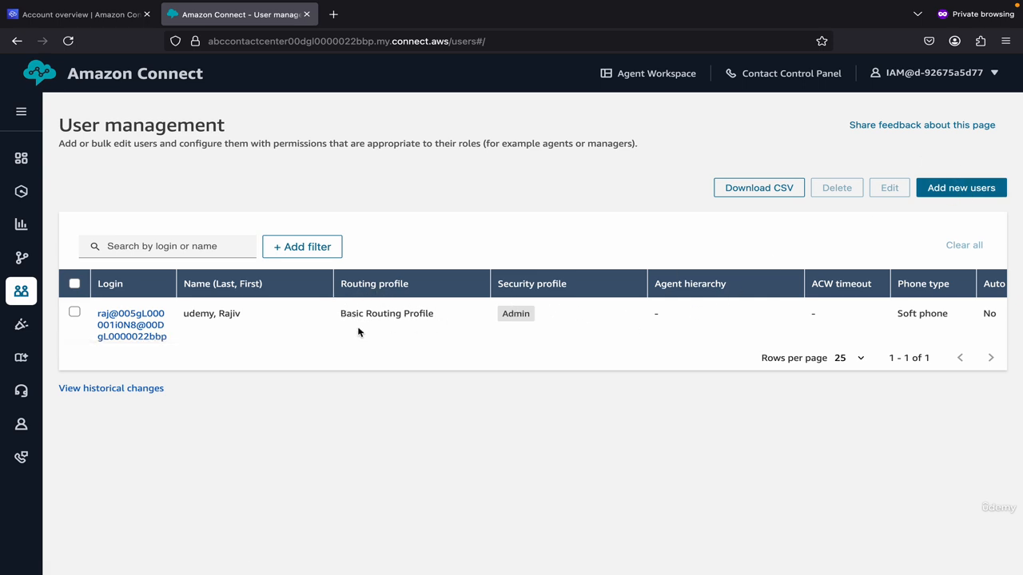
pyautogui.click(139, 342)
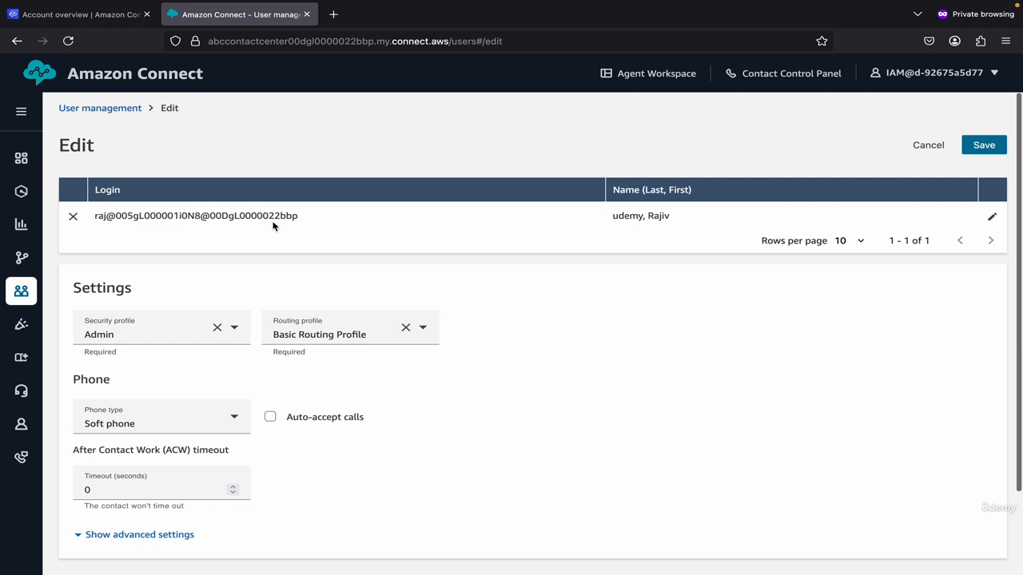
pyautogui.scroll(-2, 194, 394)
pyautogui.scroll(2, 194, 395)
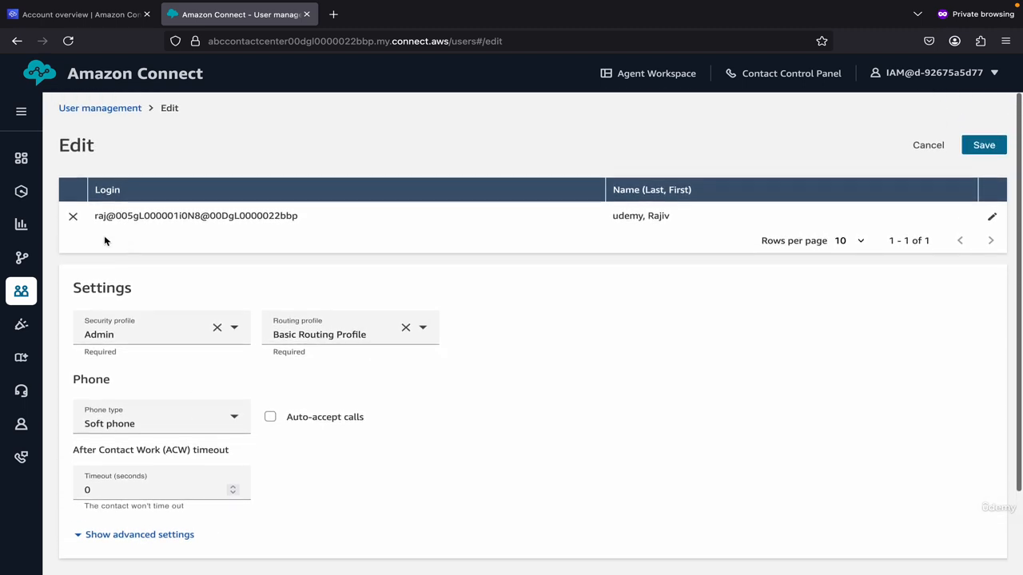
pyautogui.moveTo(30, 300)
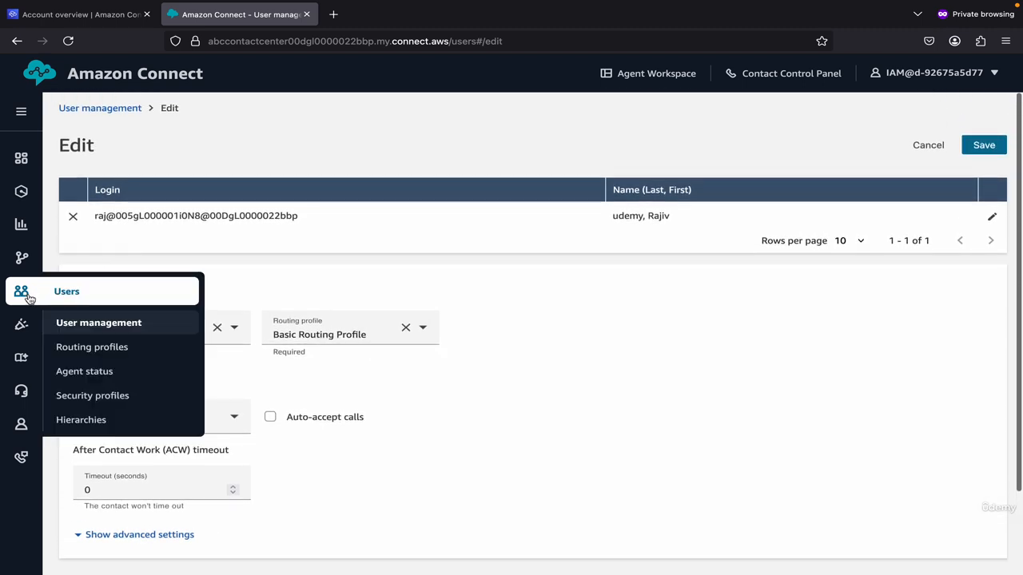
pyautogui.click(84, 348)
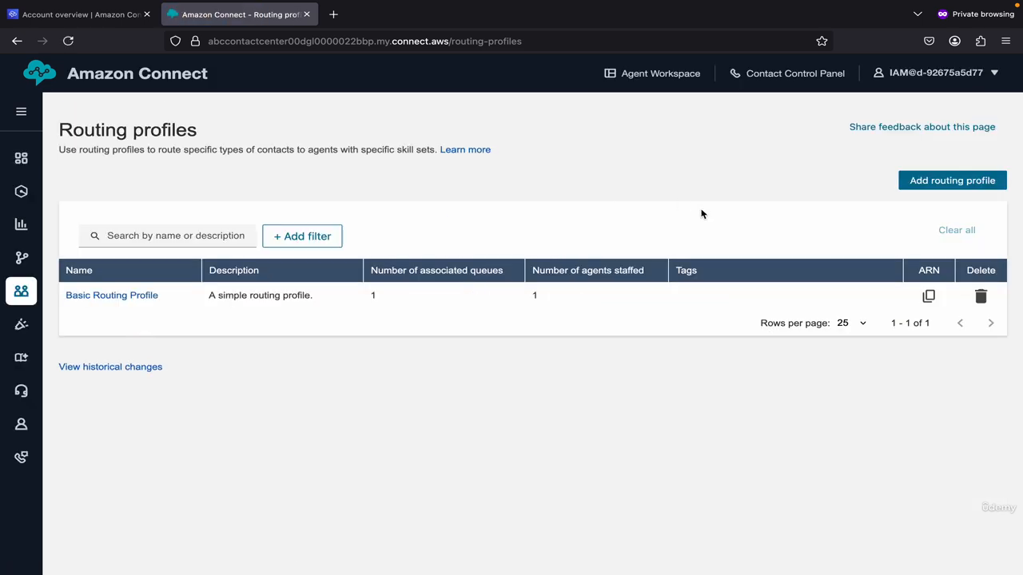
# Step: Start a new routing profile named Sales with description Sales
pyautogui.click(938, 188)
pyautogui.click(190, 242)
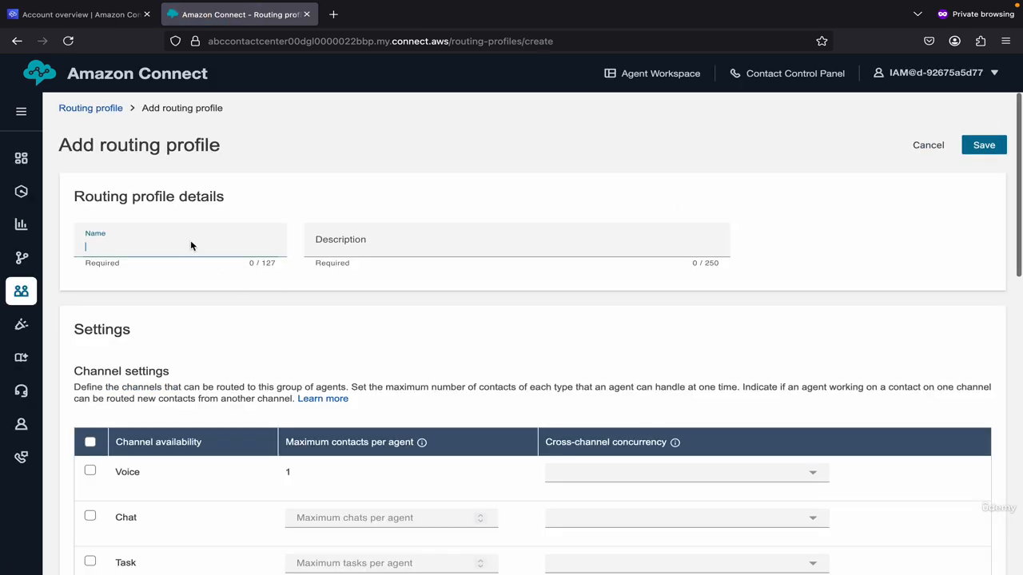
pyautogui.write('Sales')
pyautogui.press('Tab')
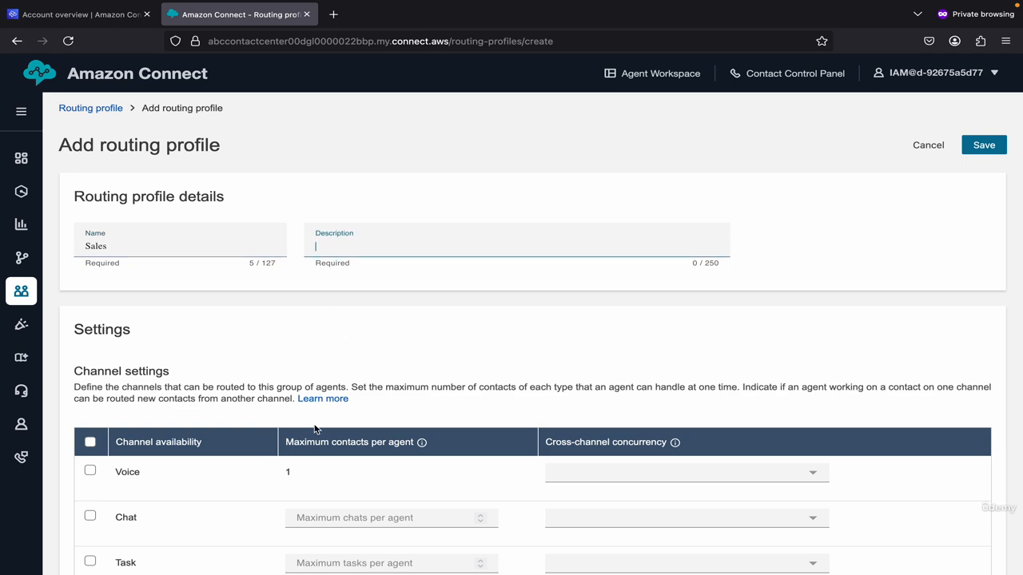
pyautogui.scroll(-3, 314, 429)
pyautogui.scroll(3, 314, 429)
pyautogui.scroll(-1, 314, 430)
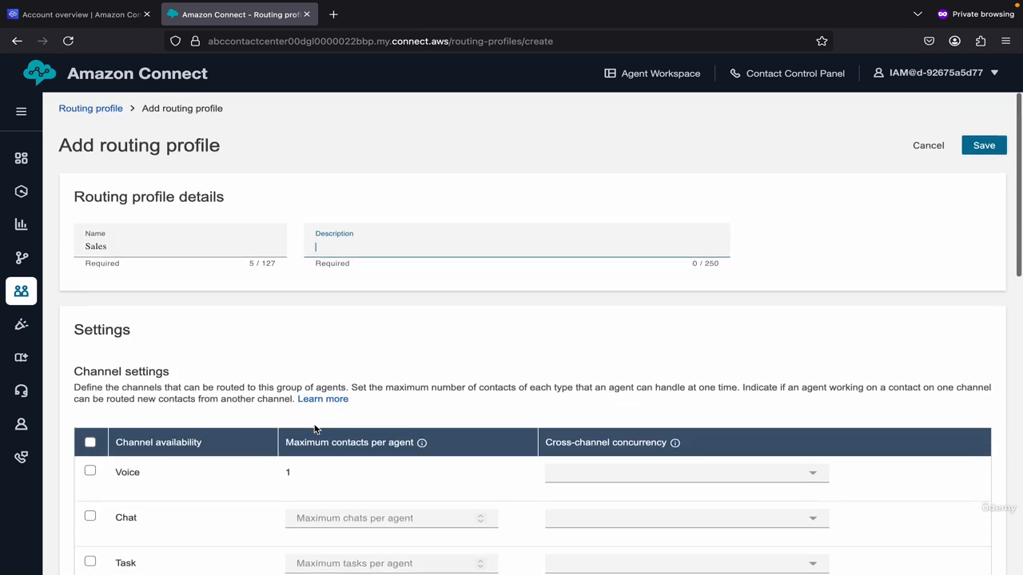
pyautogui.write('Sales RP')
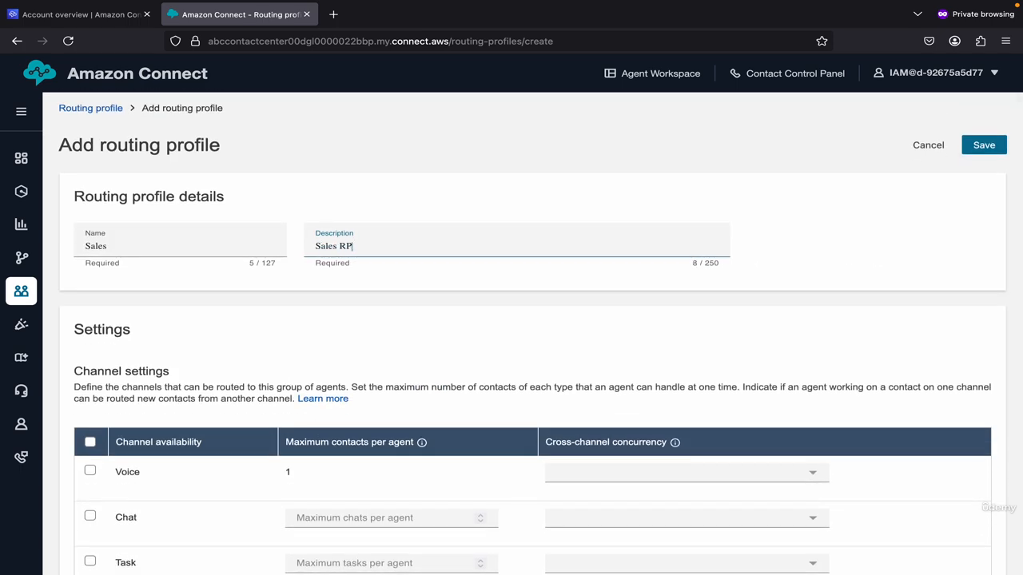
# Step: Enable Voice, use BasicQueue as queue and default outbound queue, and save
pyautogui.scroll(-3, 187, 450)
pyautogui.click(91, 347)
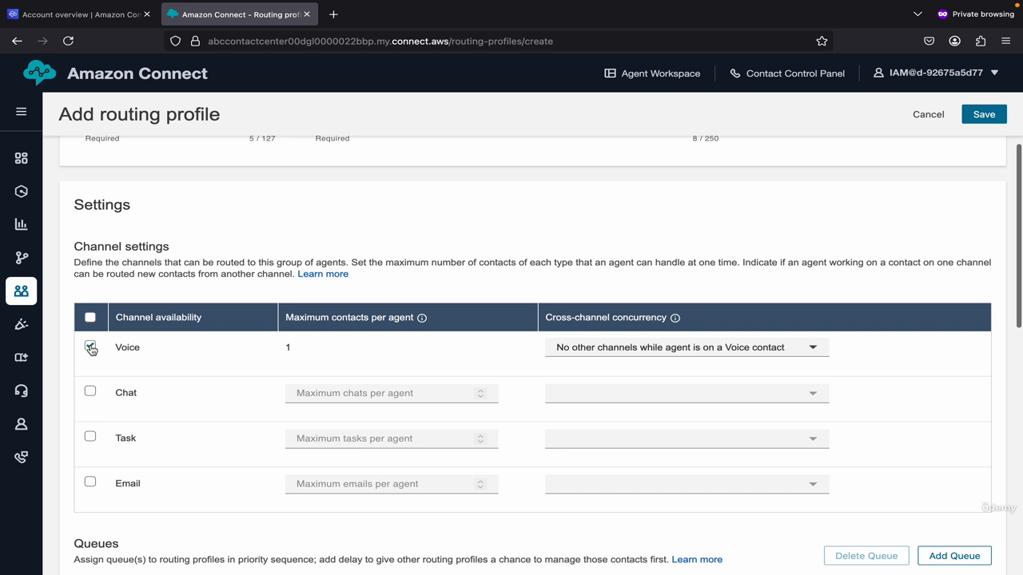
pyautogui.scroll(-1, 229, 390)
pyautogui.scroll(-3, 228, 390)
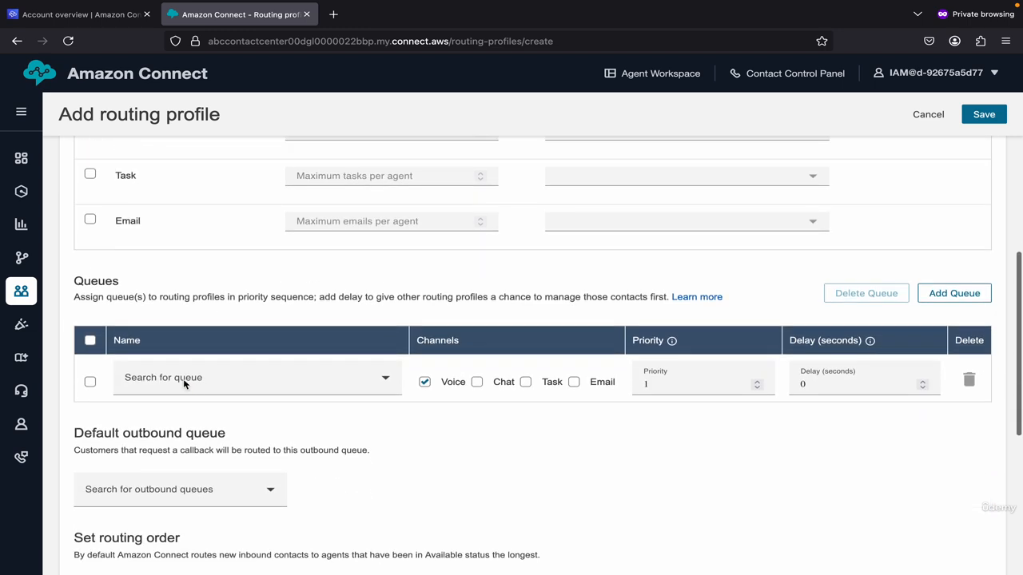
pyautogui.click(183, 380)
pyautogui.click(185, 410)
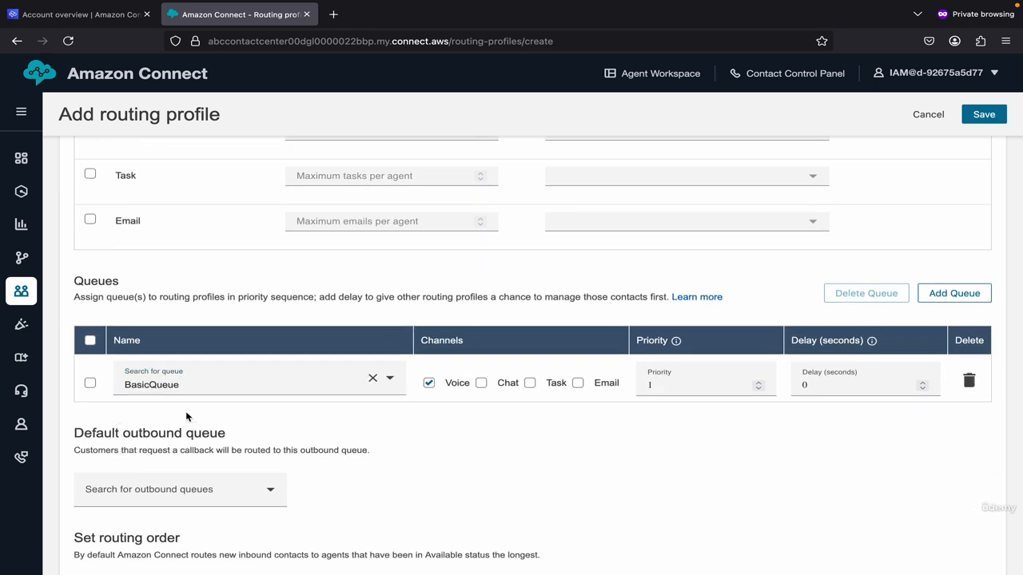
pyautogui.scroll(-3, 323, 435)
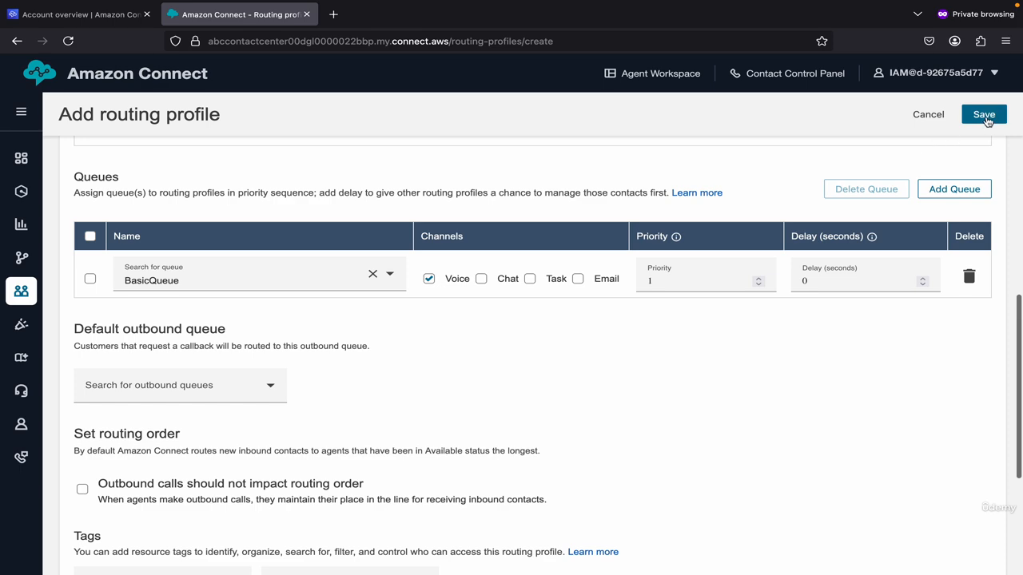
pyautogui.click(984, 114)
pyautogui.click(183, 386)
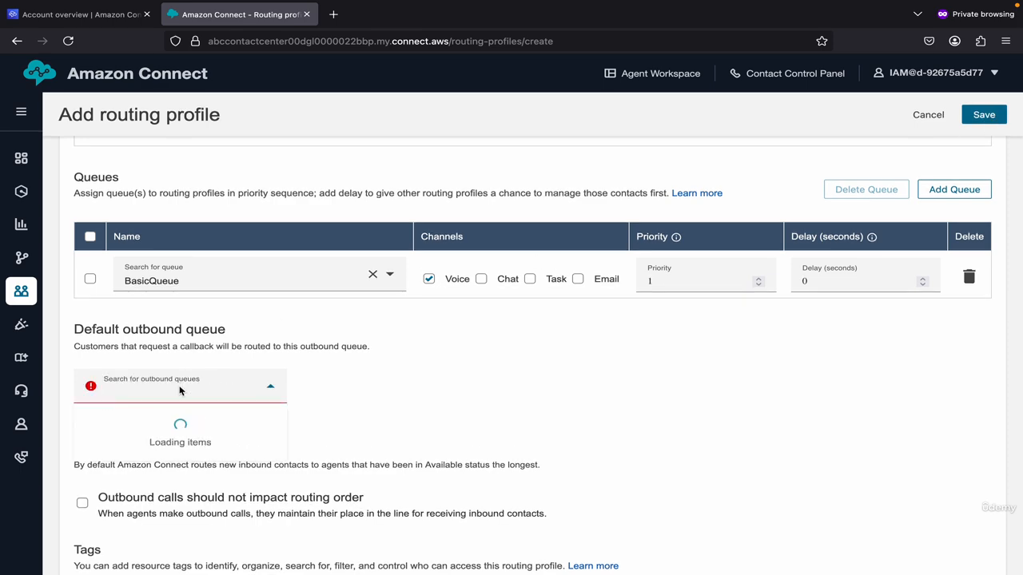
pyautogui.click(179, 420)
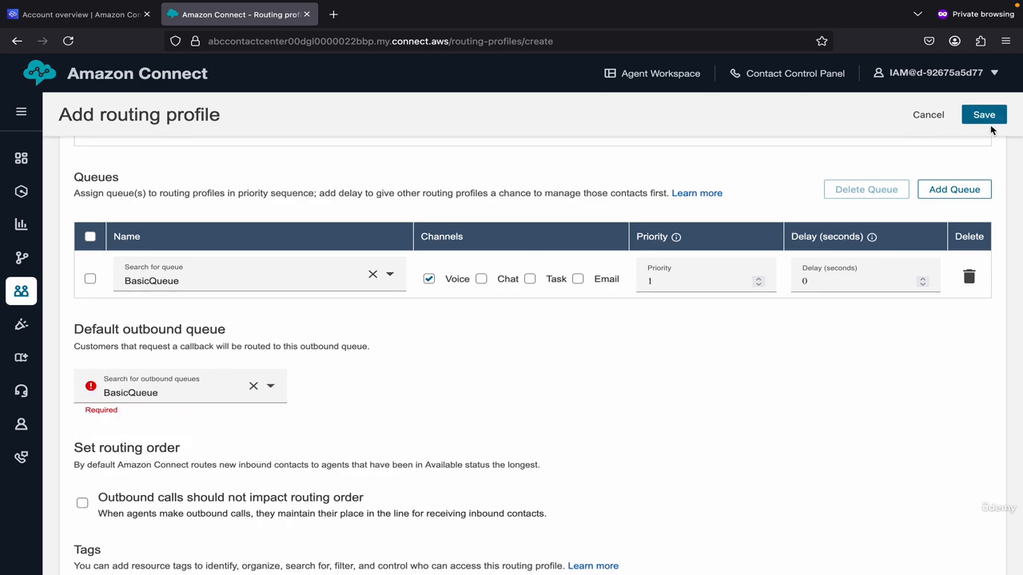
pyautogui.click(983, 116)
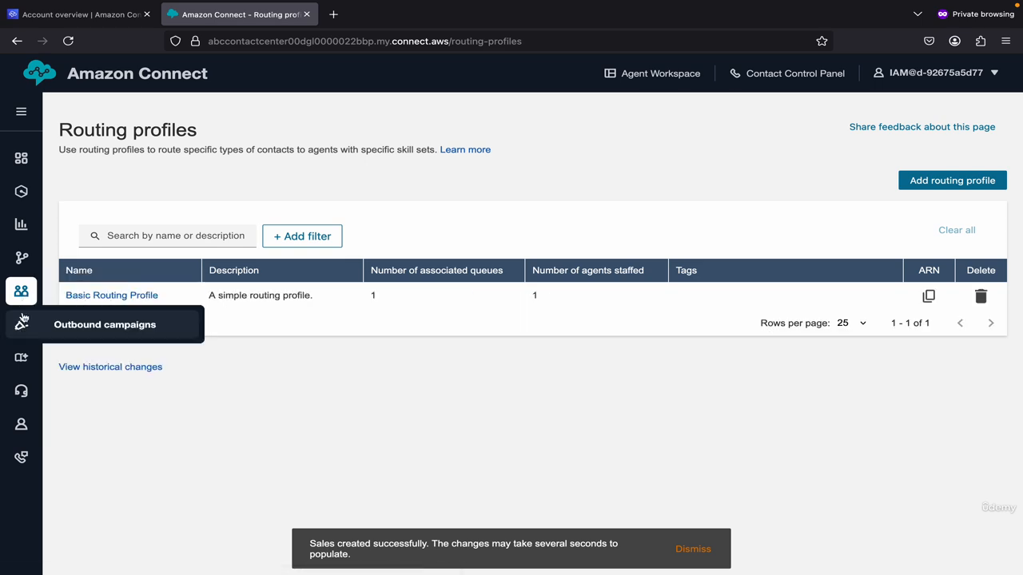
# Step: Add a Sales queue using Basic Hours and save it
pyautogui.moveTo(20, 258)
pyautogui.click(74, 338)
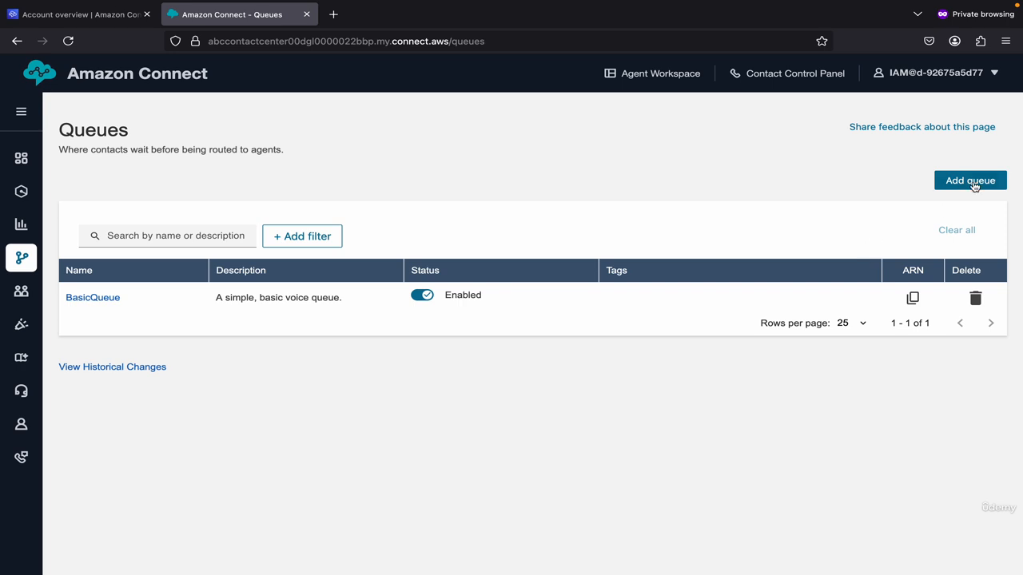
pyautogui.click(970, 181)
pyautogui.click(171, 240)
pyautogui.write('Sales')
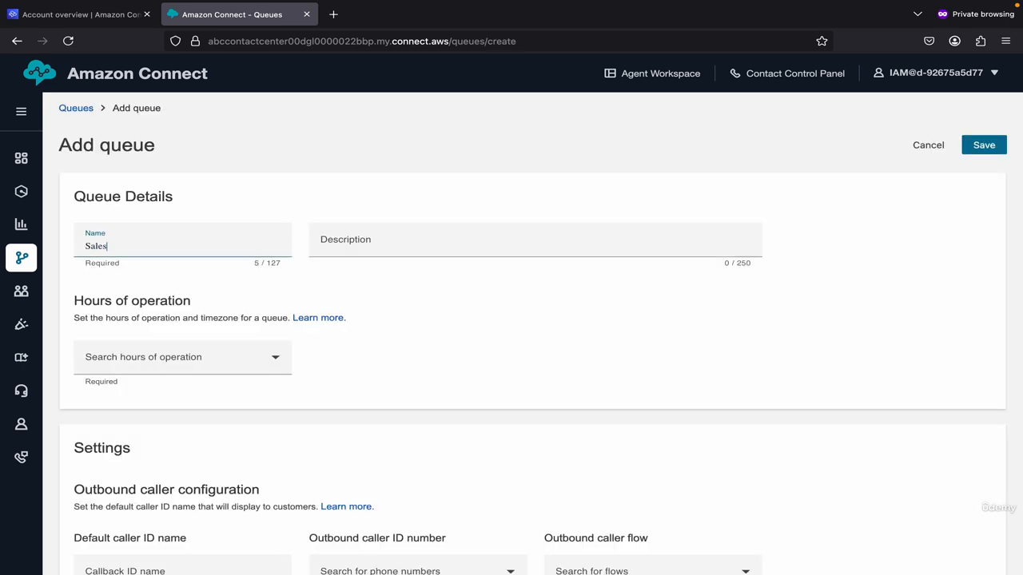
pyautogui.press('Tab')
pyautogui.click(156, 361)
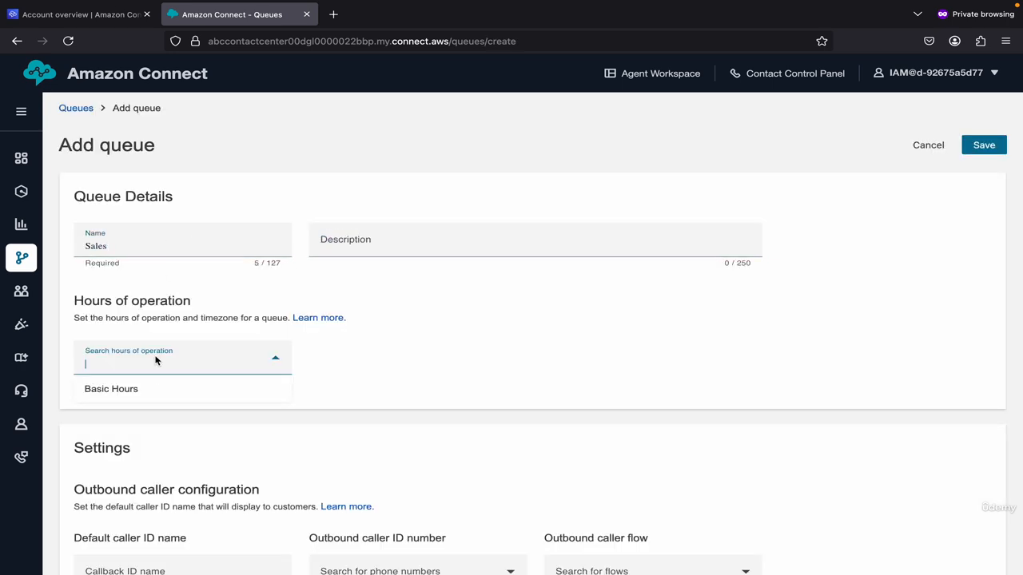
pyautogui.click(385, 371)
pyautogui.scroll(-5, 244, 370)
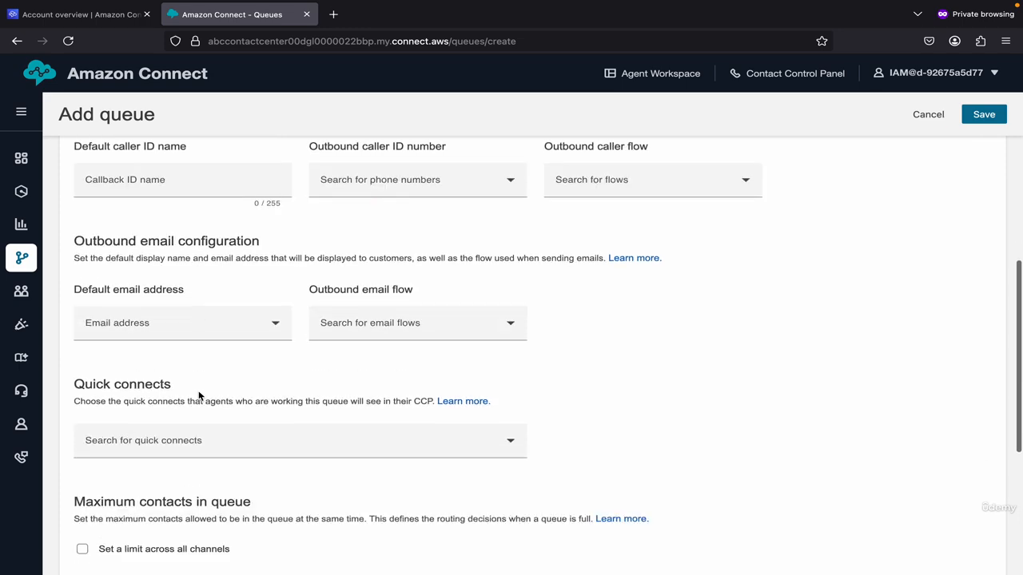
pyautogui.scroll(-5, 196, 359)
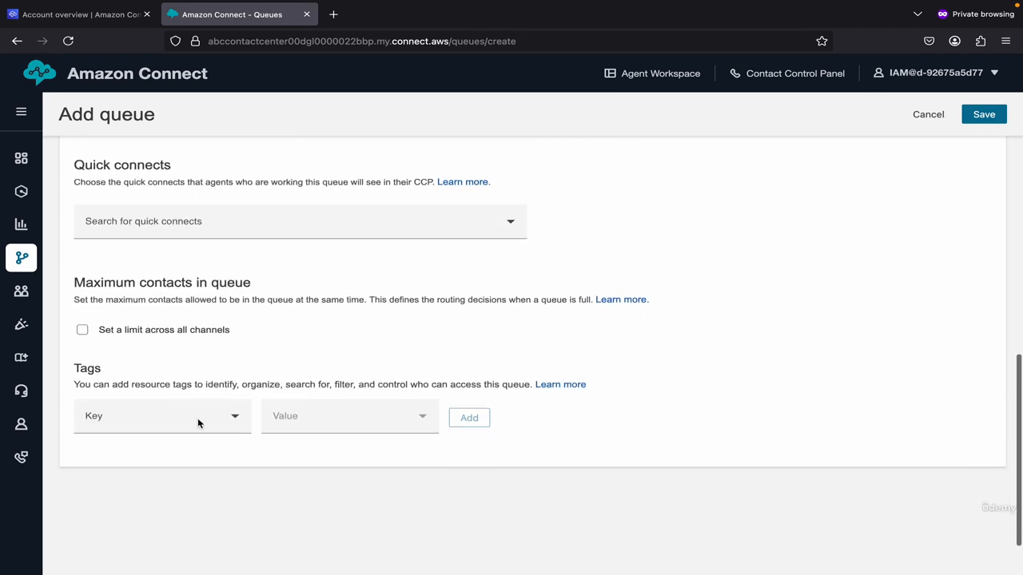
pyautogui.scroll(8, 199, 424)
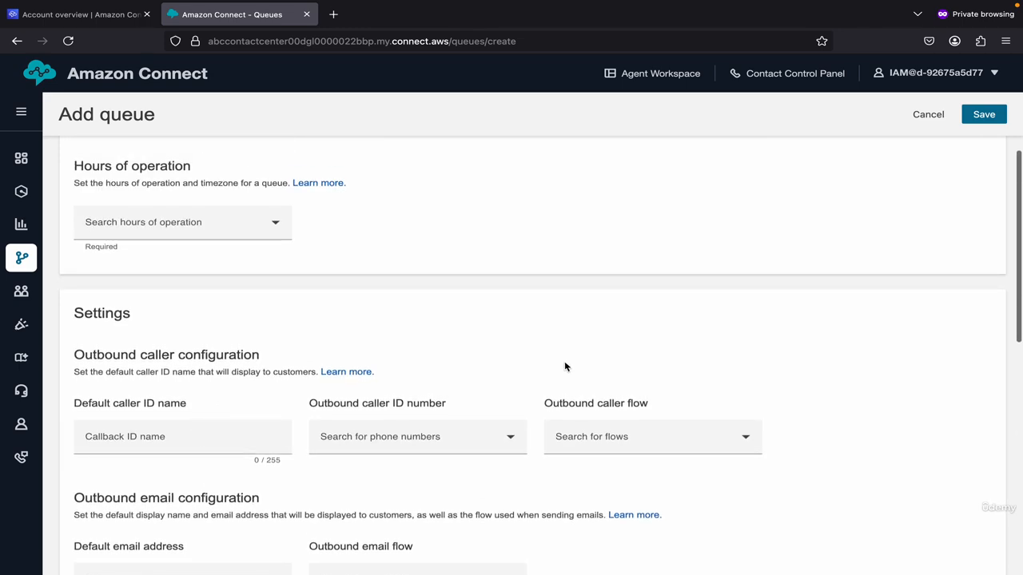
pyautogui.click(989, 117)
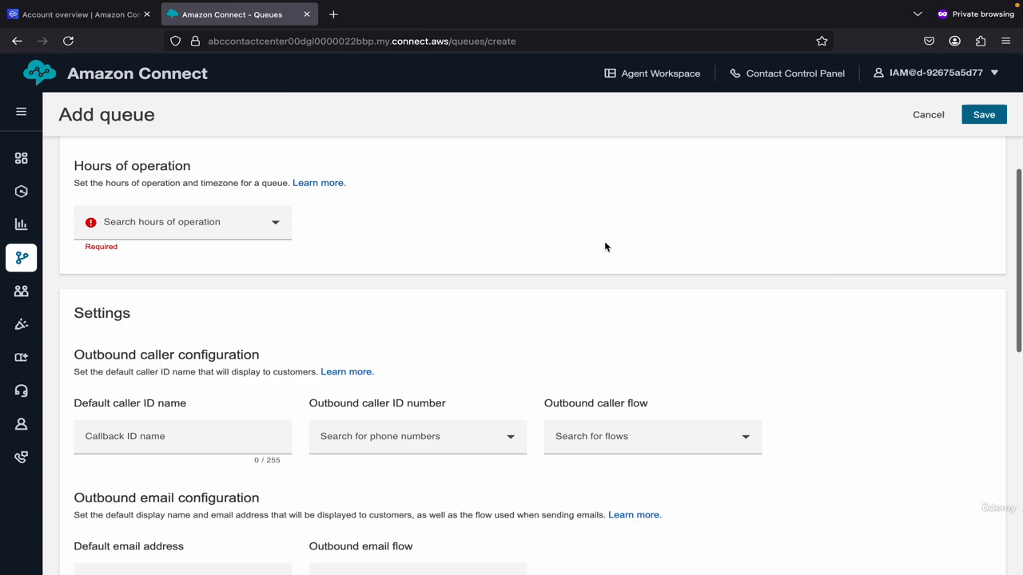
pyautogui.click(192, 224)
pyautogui.click(187, 250)
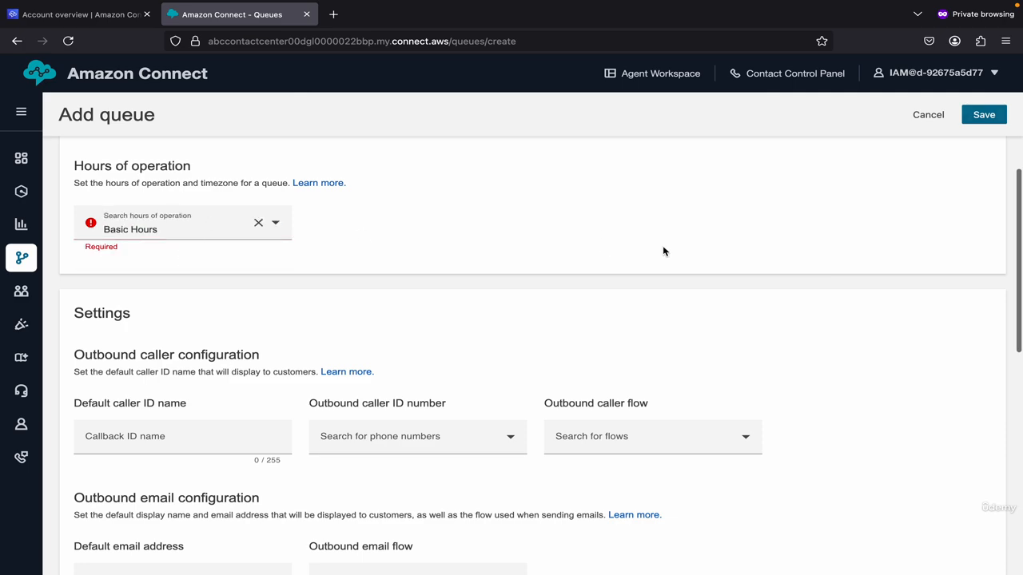
pyautogui.click(980, 117)
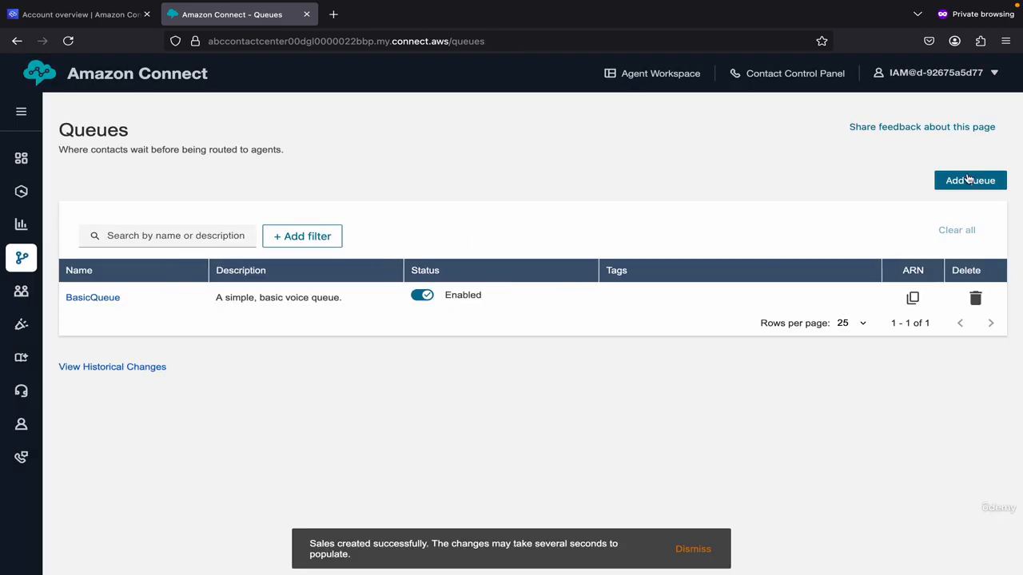
# Step: Add a Service queue using Basic Hours and save it
pyautogui.click(969, 180)
pyautogui.click(176, 250)
pyautogui.write('Service')
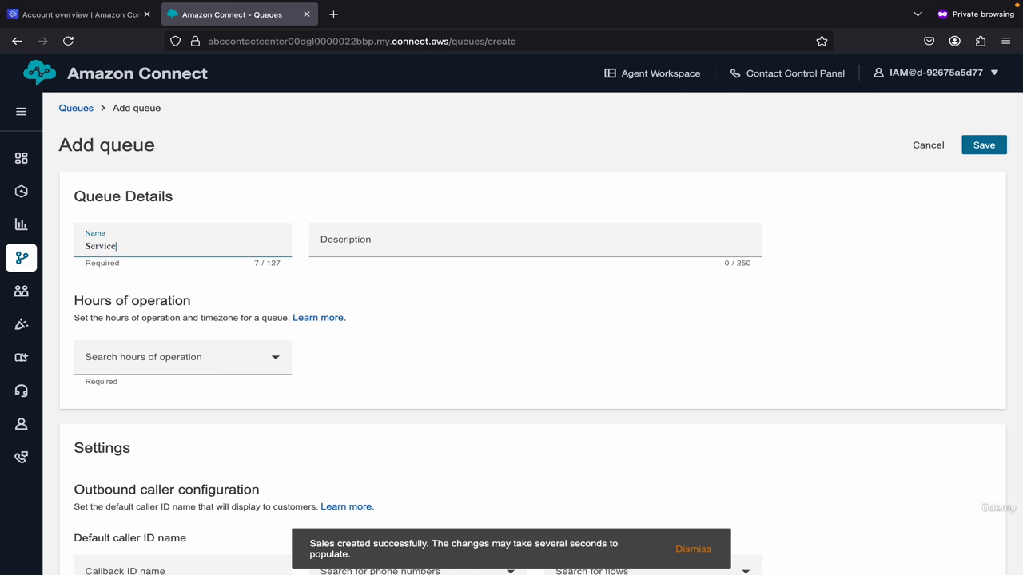
pyautogui.click(633, 252)
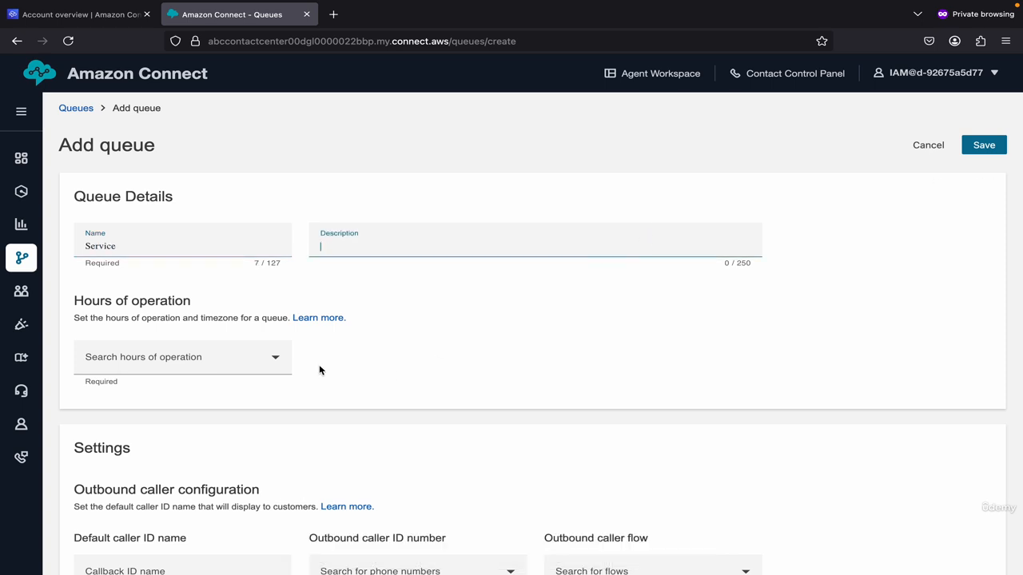
pyautogui.click(227, 360)
pyautogui.click(221, 390)
pyautogui.click(990, 149)
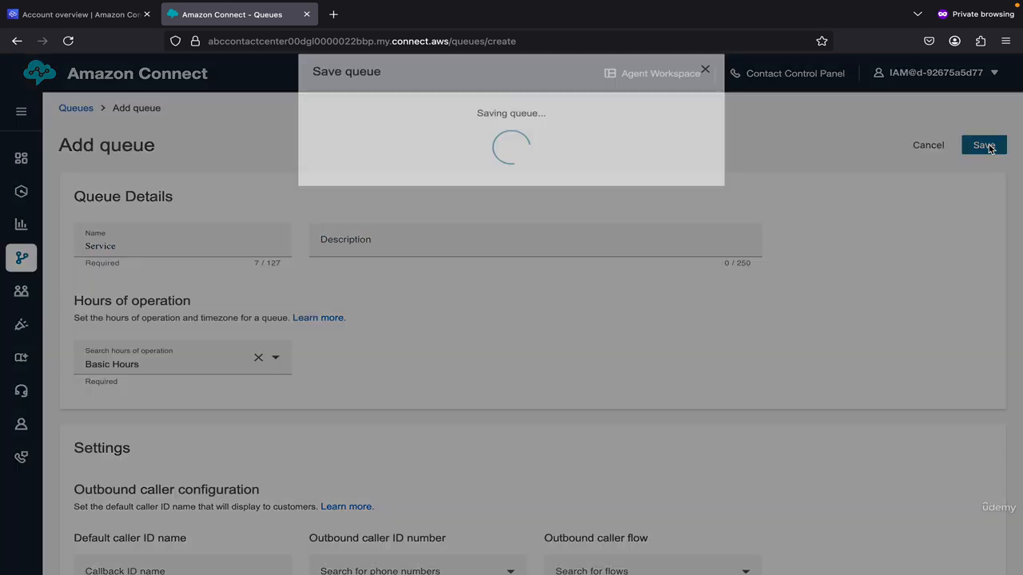
# Step: Return to the Routing profiles list
pyautogui.moveTo(24, 264)
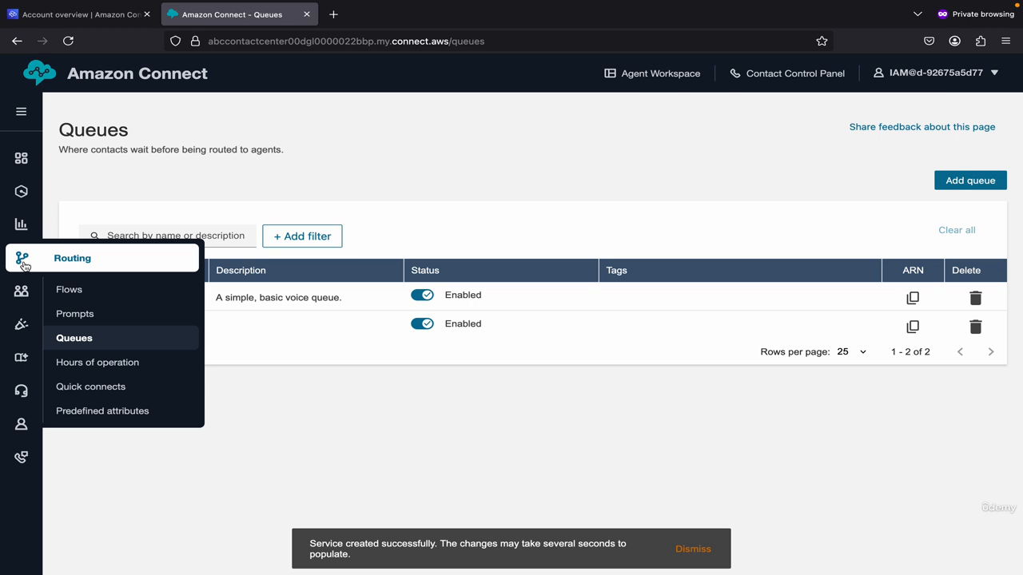
pyautogui.moveTo(21, 293)
pyautogui.click(85, 346)
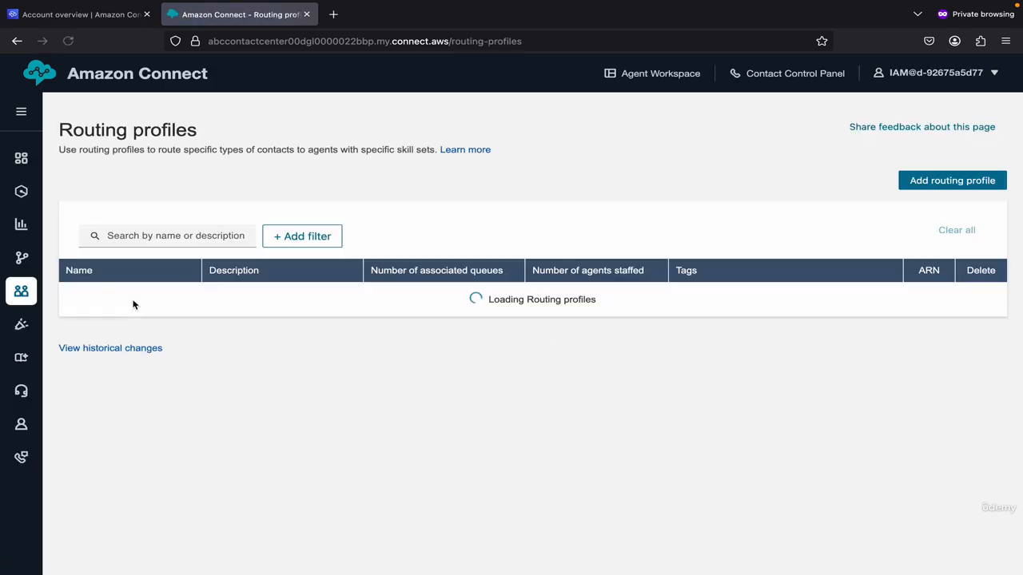
# Step: Add the Sales queue as a second queue on the Sales routing profile and save
pyautogui.click(86, 327)
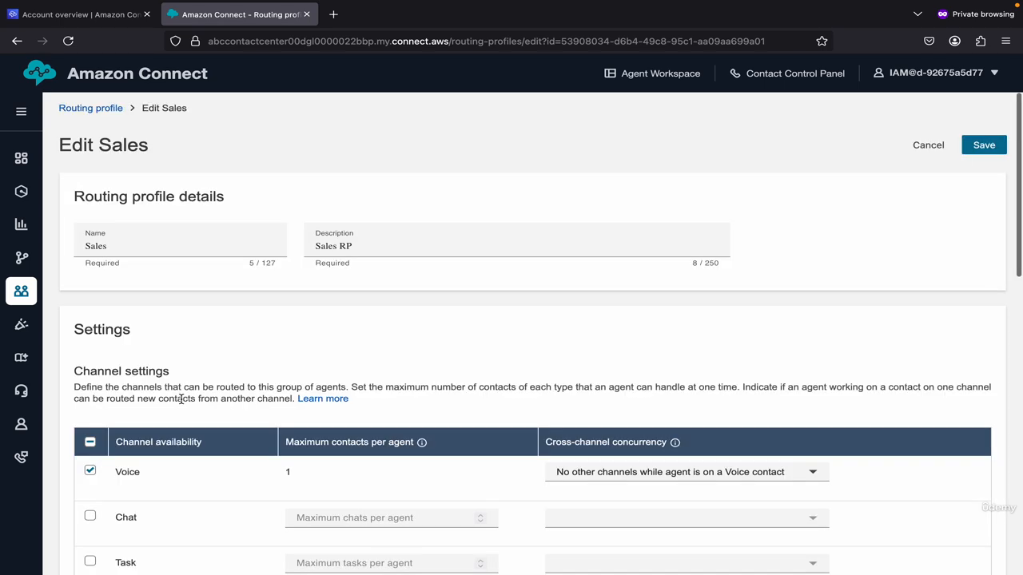
pyautogui.scroll(-4, 180, 391)
pyautogui.scroll(-2, 181, 404)
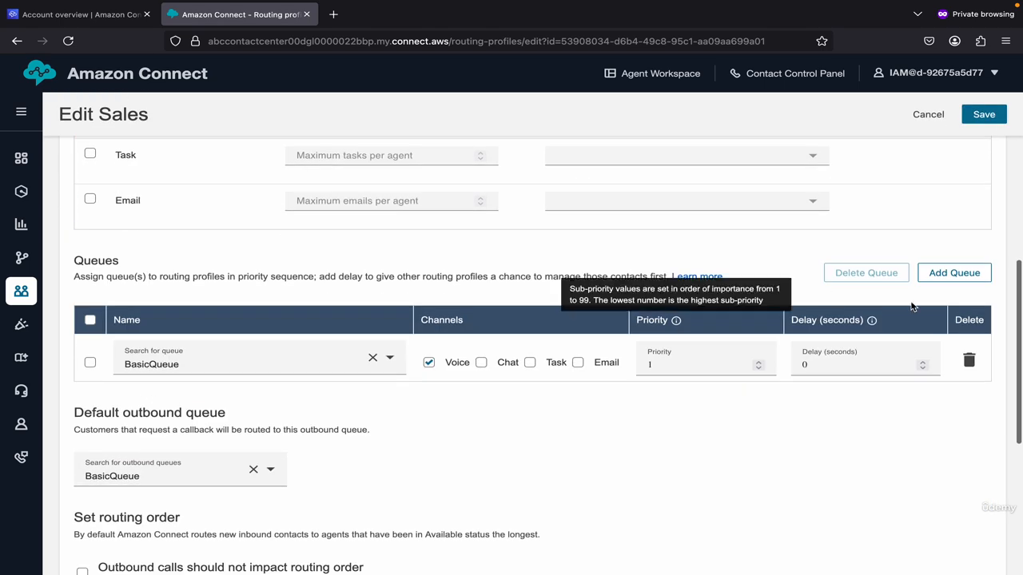
pyautogui.click(969, 273)
pyautogui.click(211, 411)
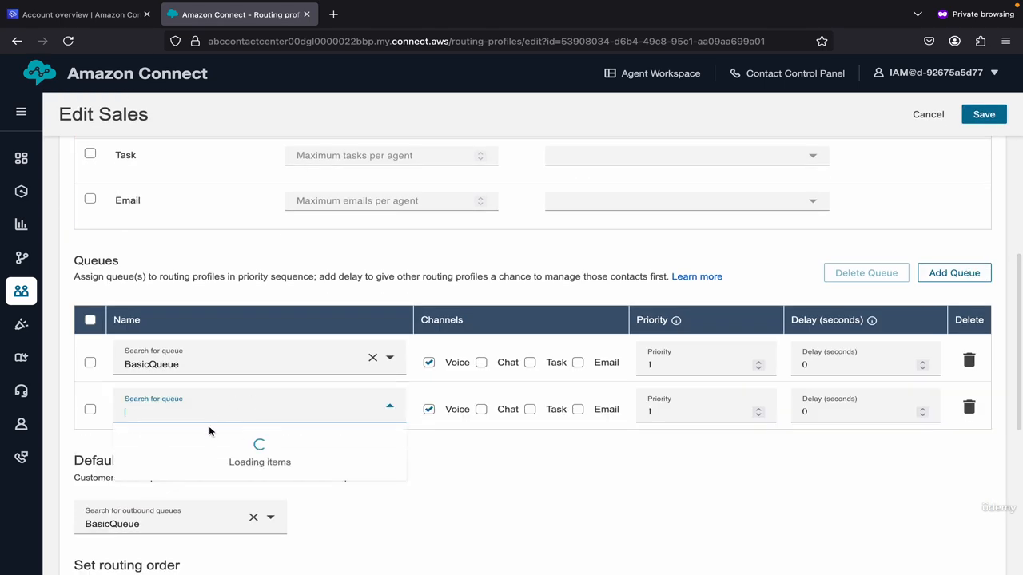
pyautogui.click(201, 458)
pyautogui.scroll(5, 655, 339)
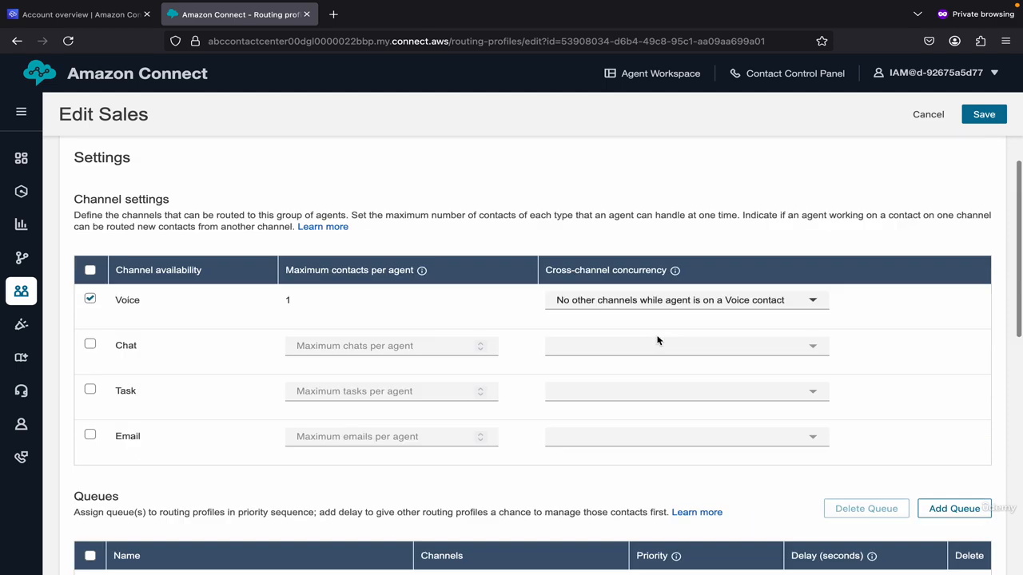
pyautogui.click(977, 144)
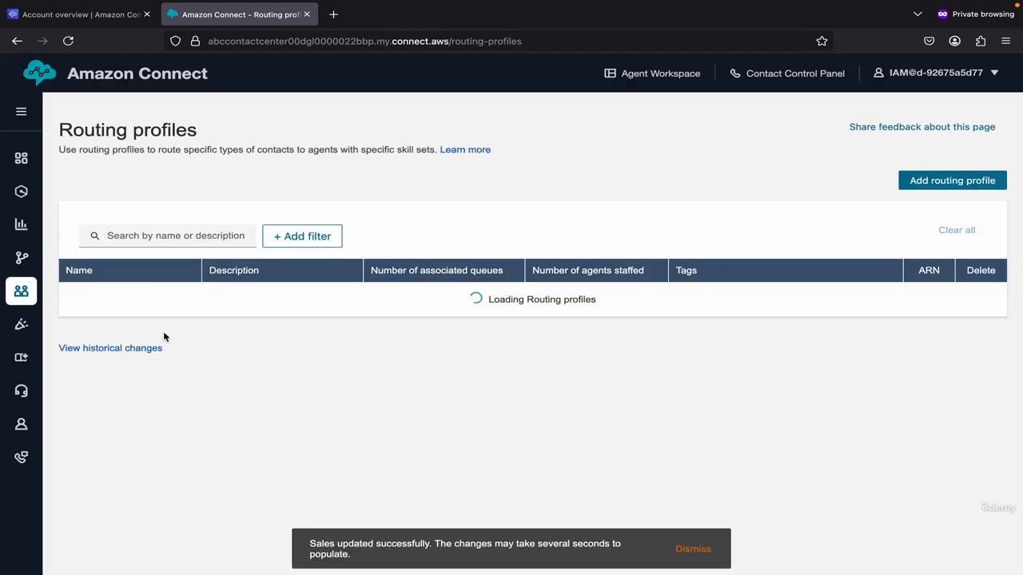
# Step: Start a Service routing profile with Voice enabled and the Service queue assigned
pyautogui.click(943, 183)
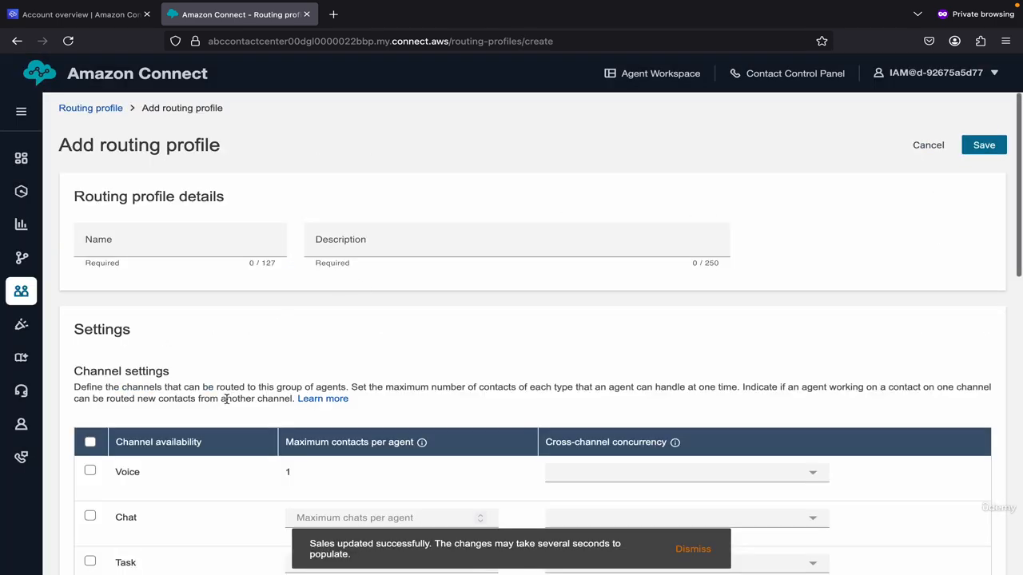
pyautogui.click(158, 240)
pyautogui.write('Service')
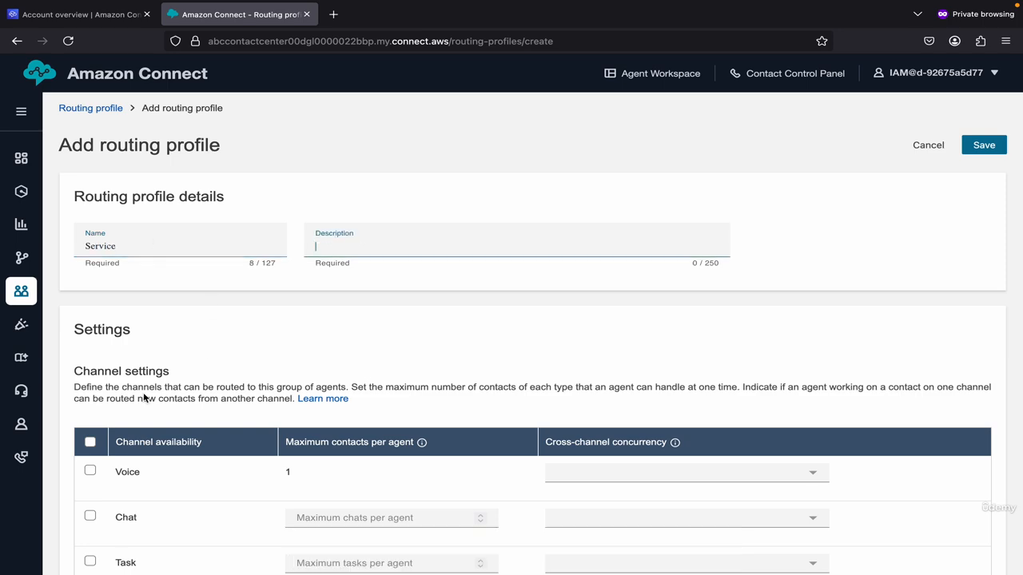
pyautogui.scroll(-5, 160, 461)
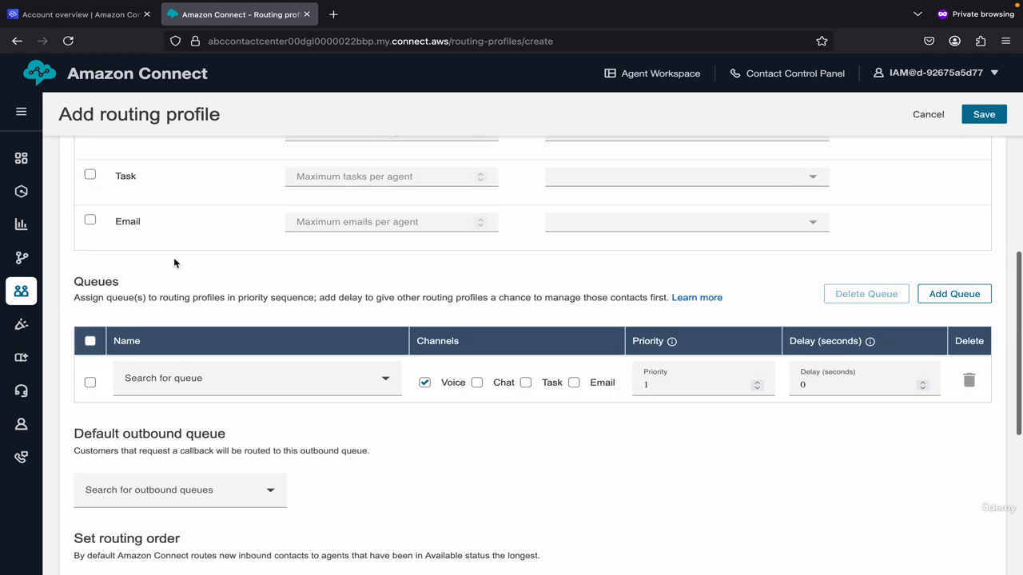
pyautogui.scroll(2, 174, 258)
pyautogui.click(90, 214)
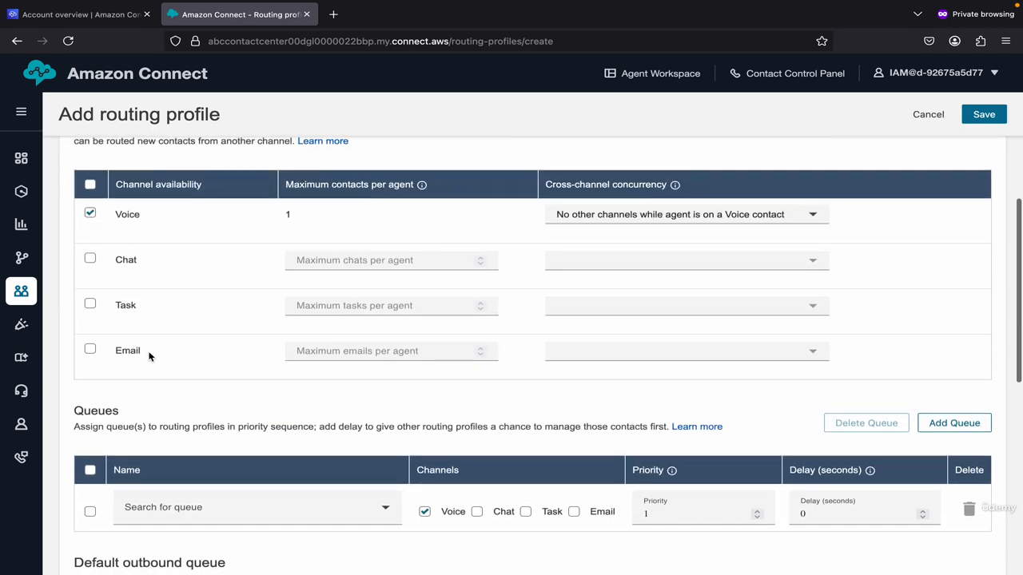
pyautogui.scroll(-3, 149, 356)
pyautogui.click(165, 266)
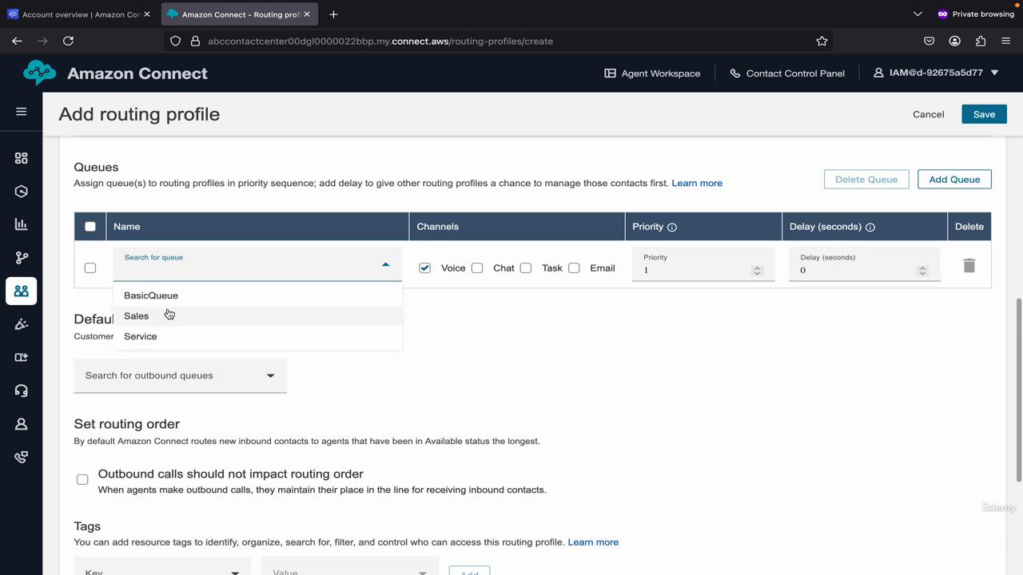
pyautogui.click(166, 335)
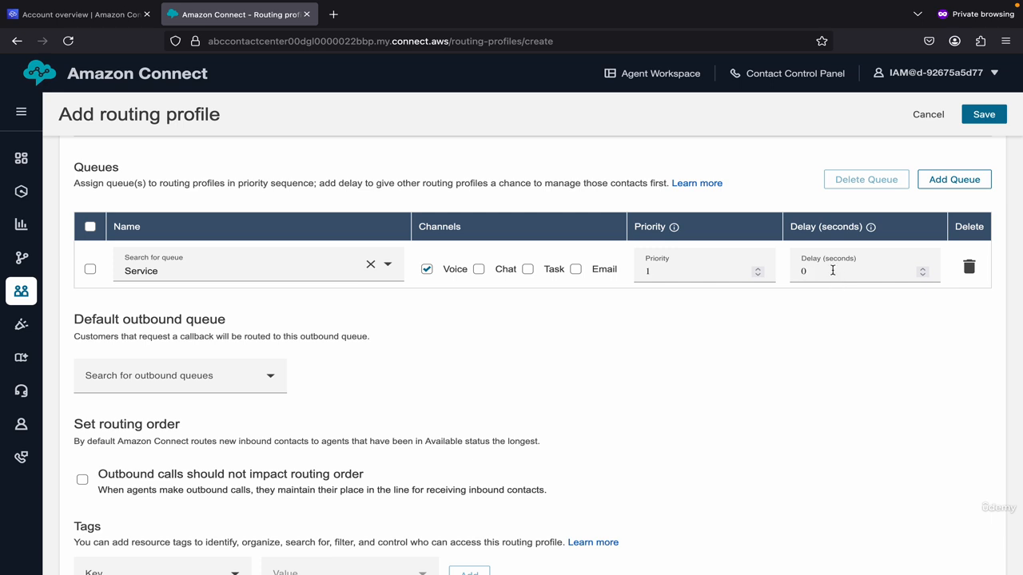
# Step: Set Service as default outbound queue, enter description Service, and save the profile
pyautogui.click(982, 113)
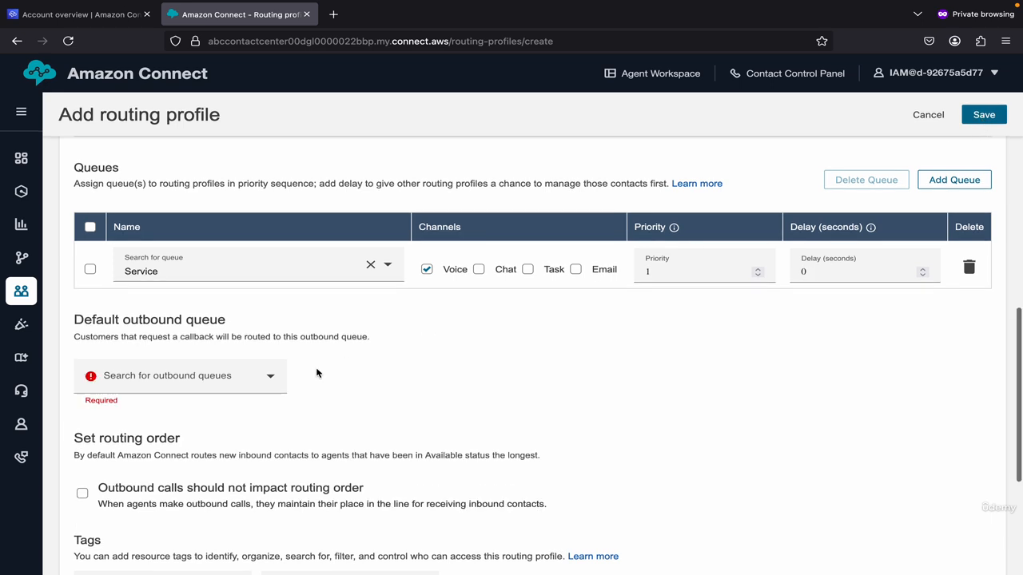
pyautogui.click(224, 371)
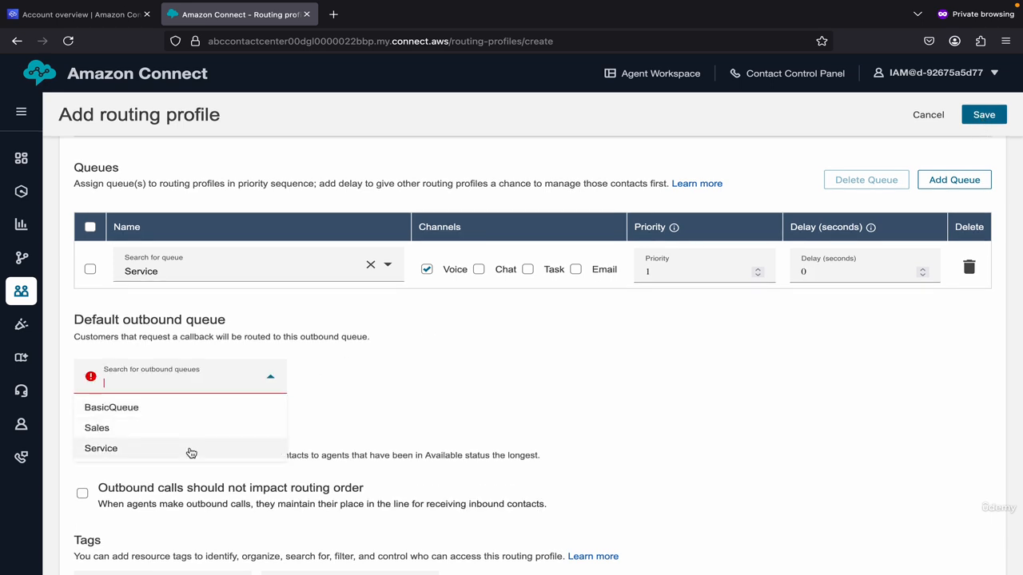
pyautogui.click(191, 450)
pyautogui.click(982, 114)
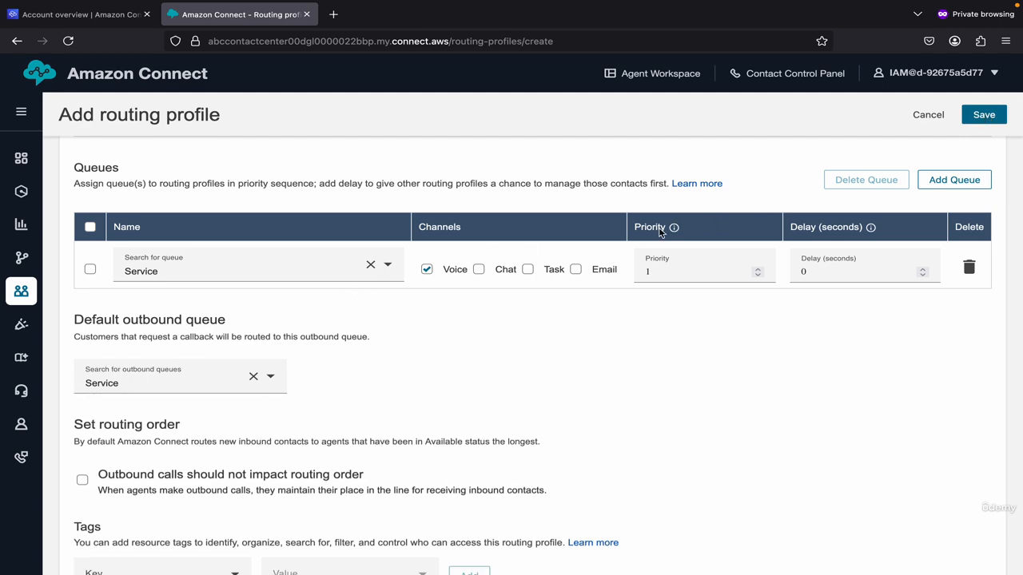
pyautogui.scroll(10, 622, 304)
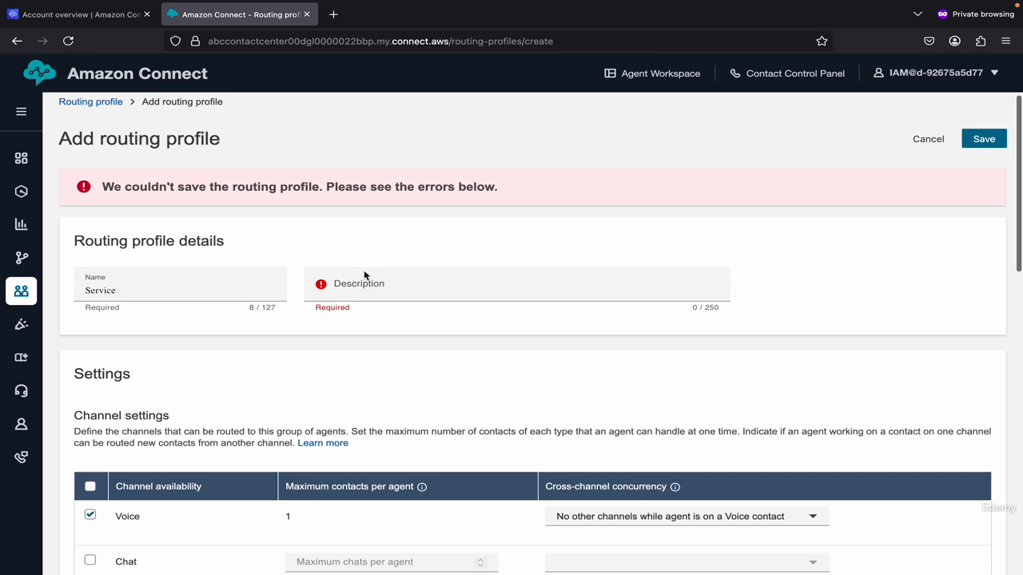
pyautogui.click(351, 285)
pyautogui.write('Ser')
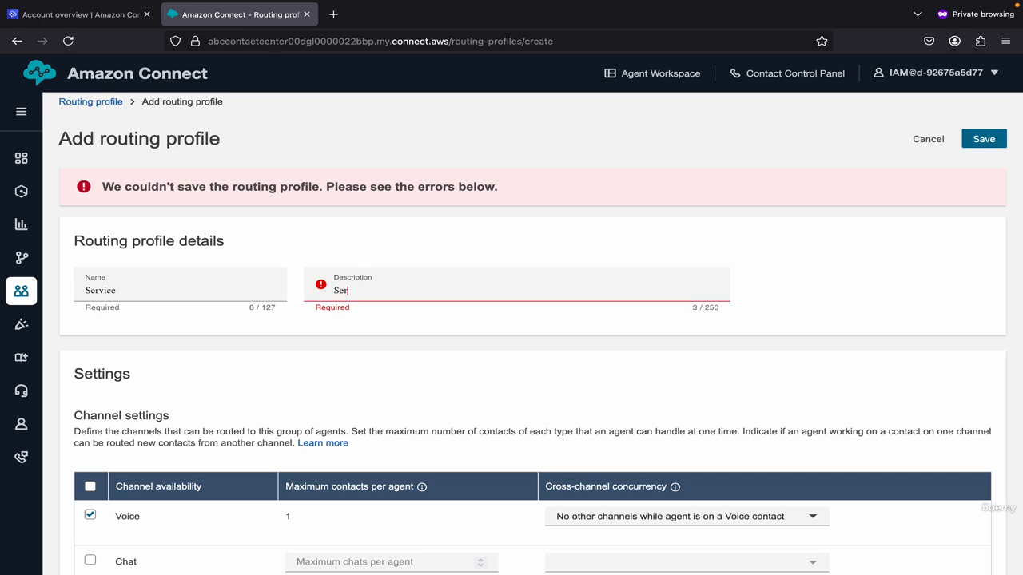
pyautogui.write('vice')
pyautogui.click(984, 139)
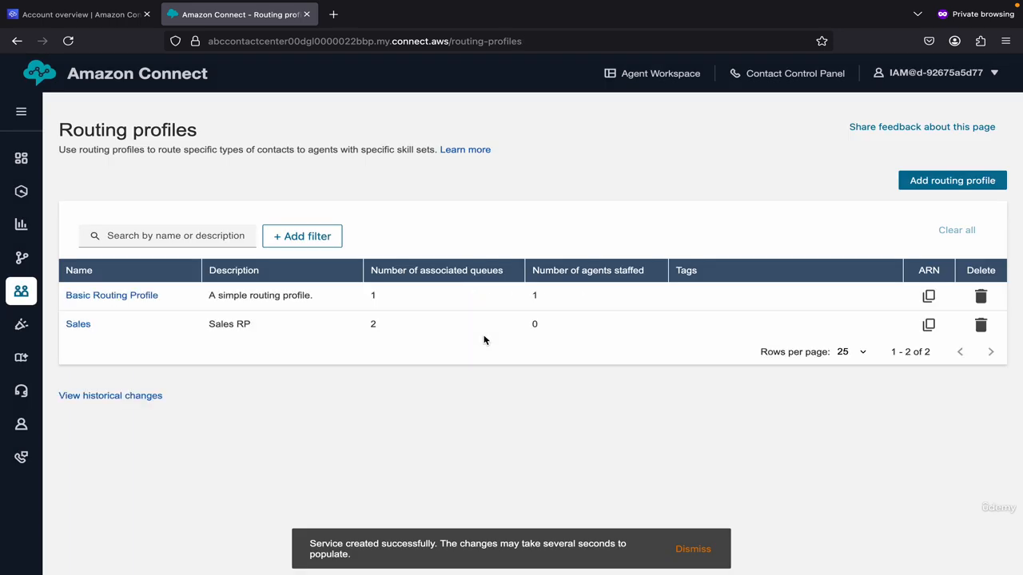
pyautogui.click(532, 304)
pyautogui.doubleClick(546, 328)
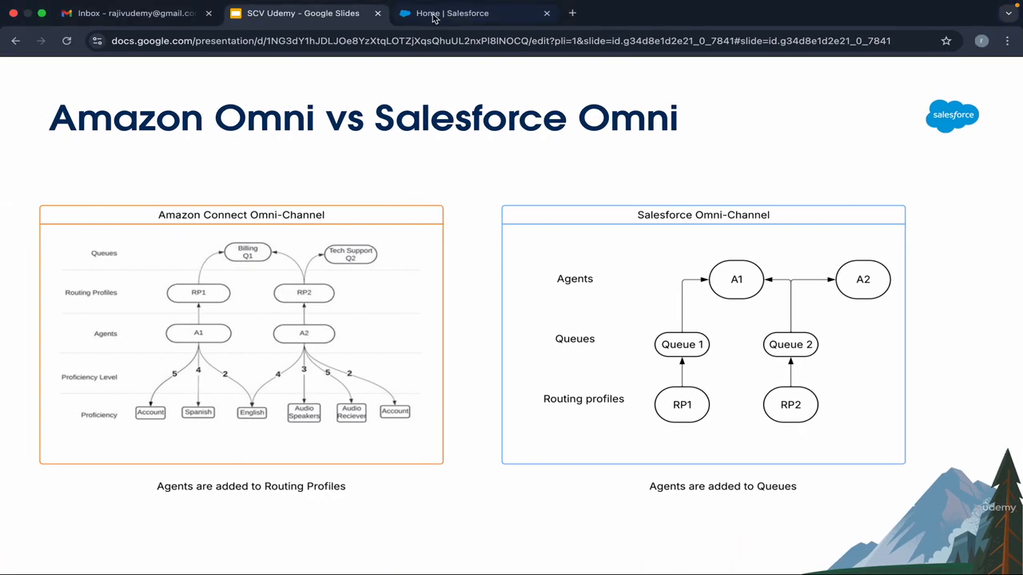
# Step: Open the Users page in Salesforce Setup via Quick Find 'user'
pyautogui.click(435, 16)
pyautogui.click(71, 139)
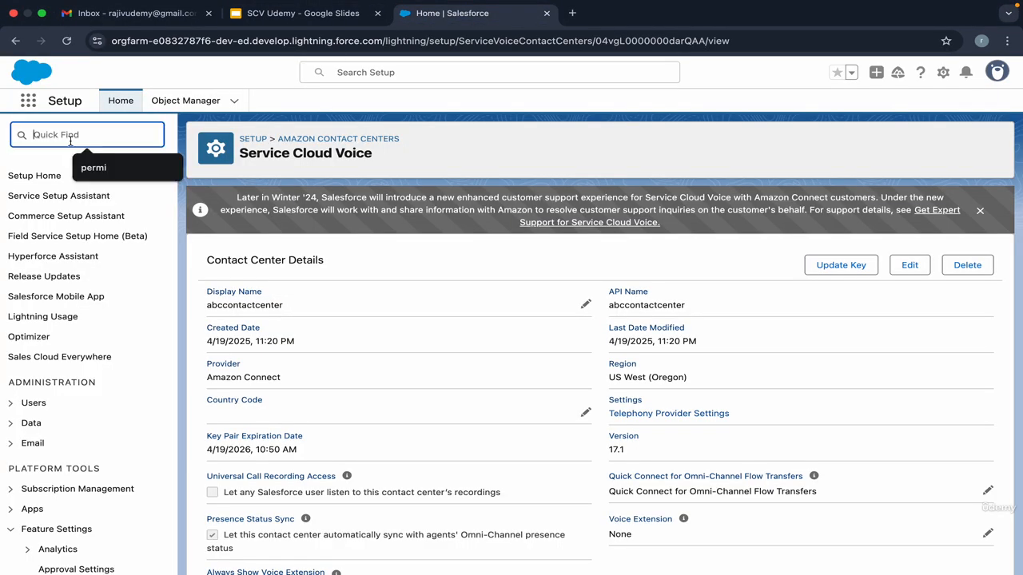
pyautogui.write('user')
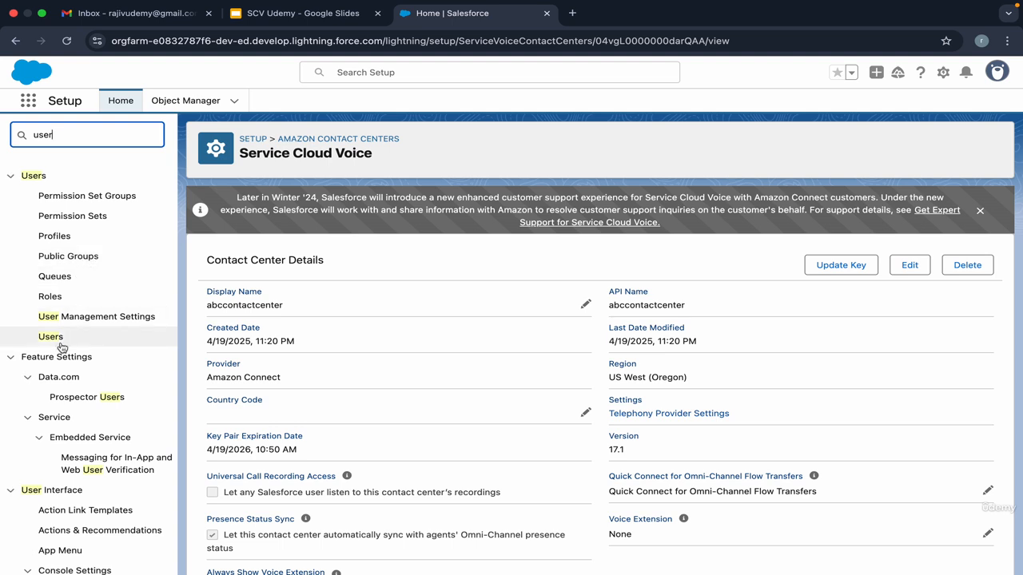
pyautogui.click(51, 337)
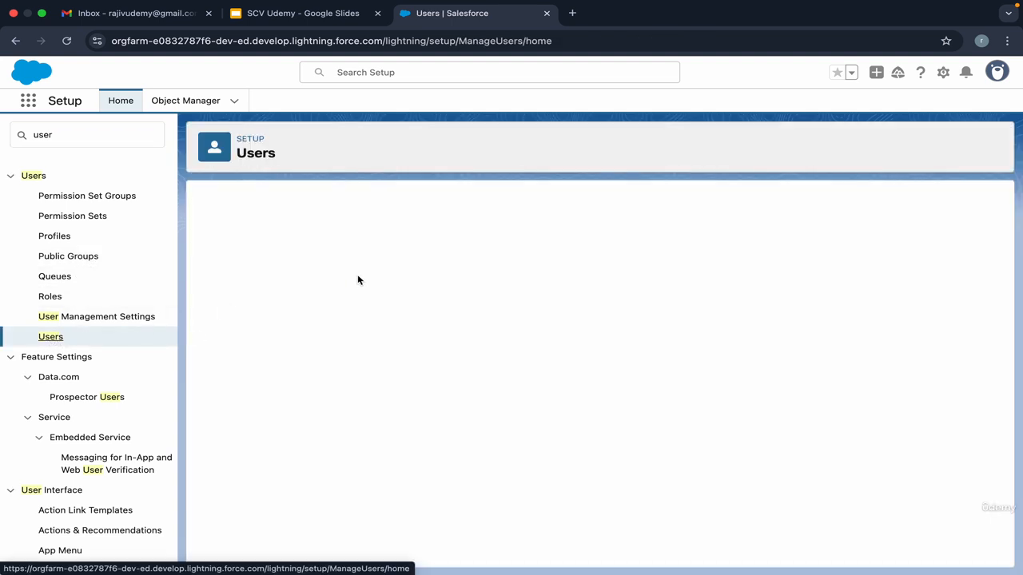
# Step: Start a new user named scv agent and enter the user's e-mail address
pyautogui.click(456, 293)
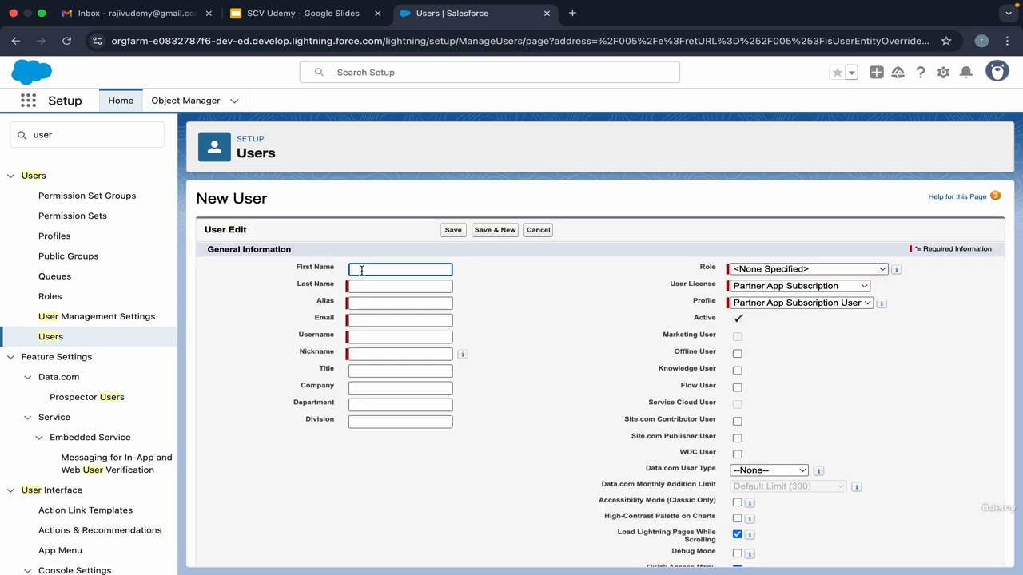
pyautogui.write('scv')
pyautogui.press('Tab')
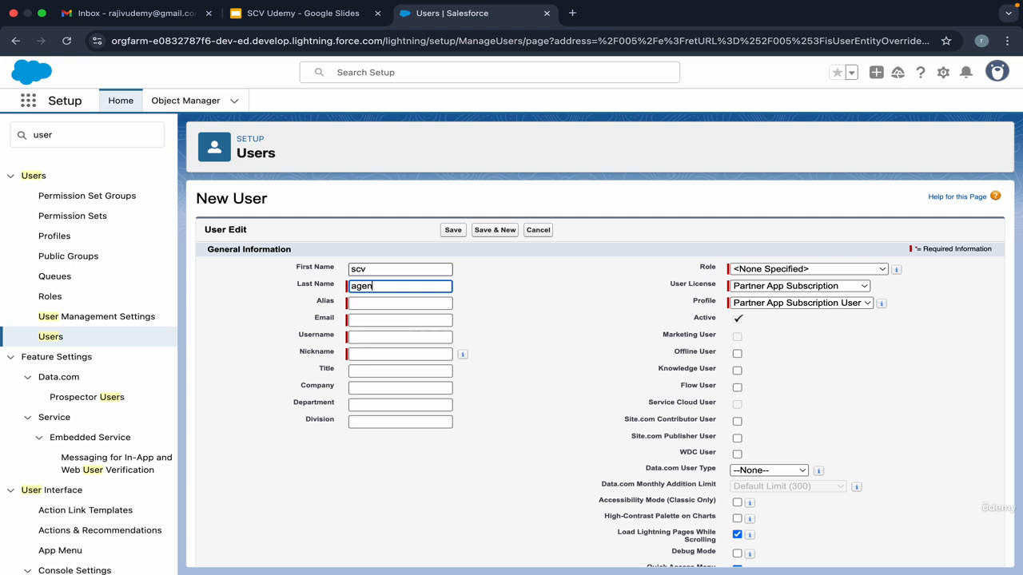
pyautogui.press('Tab')
pyautogui.click(366, 320)
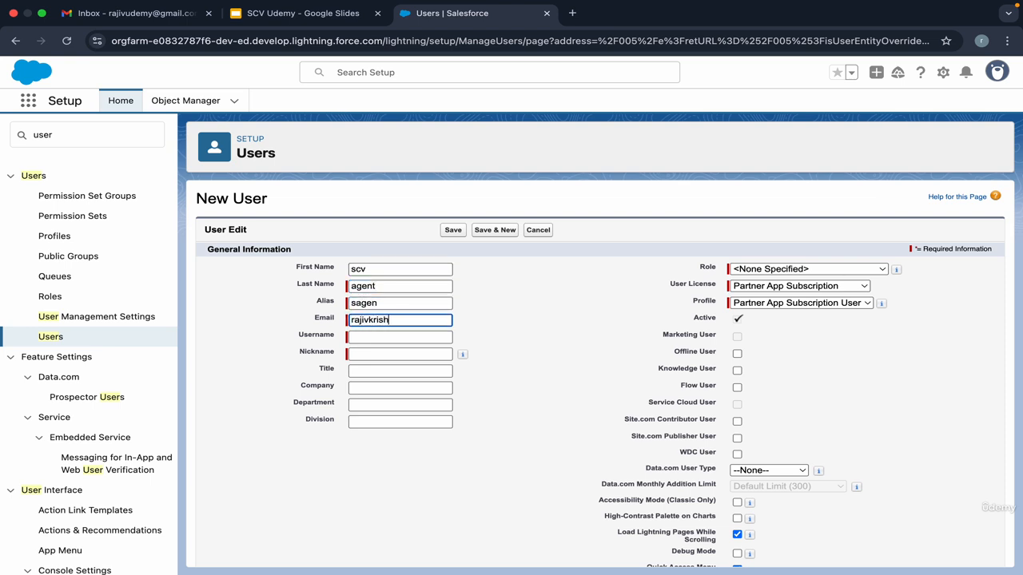
pyautogui.press('Tab')
# Step: Append .scvagent to the auto-filled username
pyautogui.moveTo(434, 339); pyautogui.dragTo(461, 344)
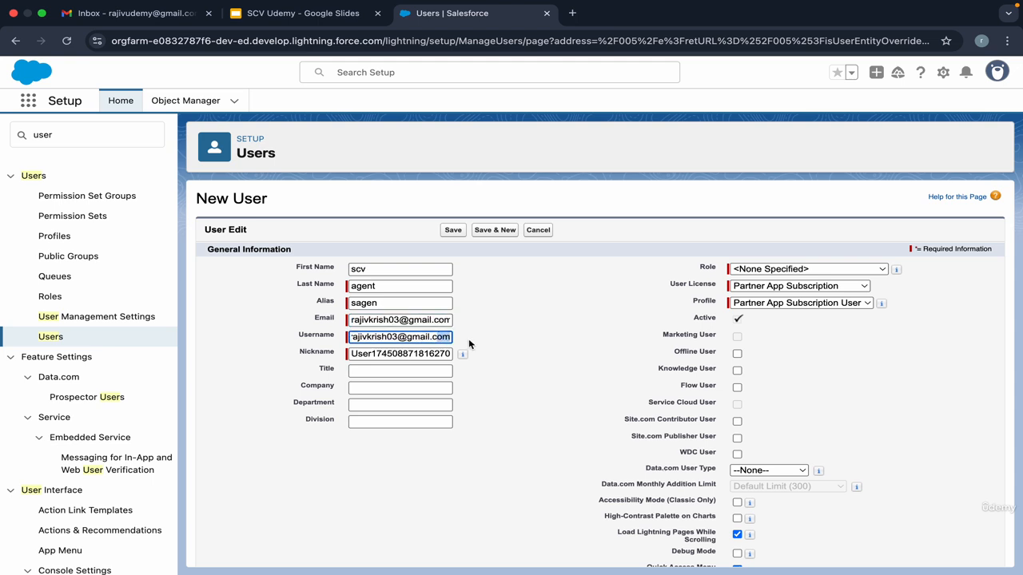
pyautogui.press('Right')
pyautogui.write('.scvagent')
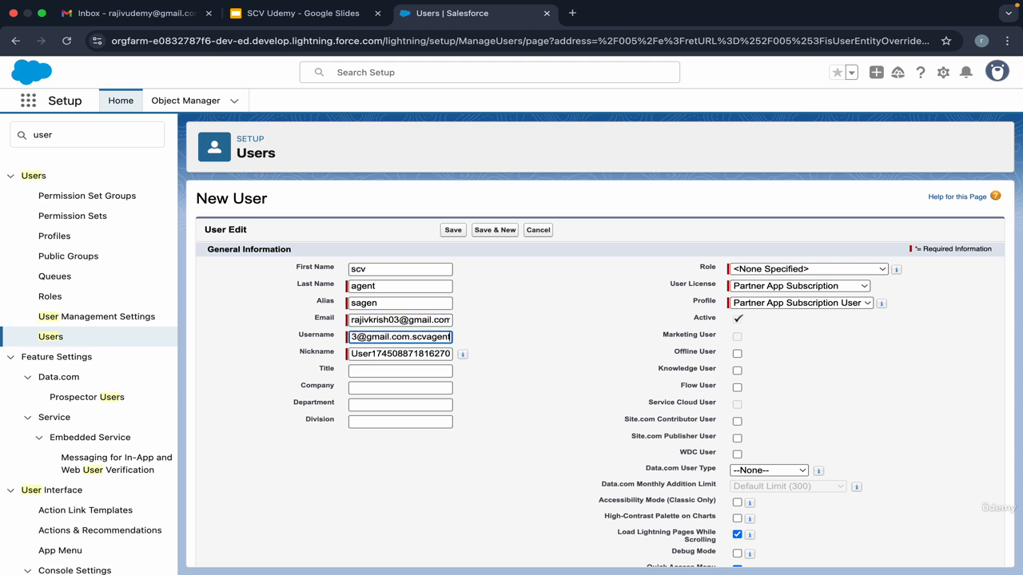
pyautogui.doubleClick(422, 337)
pyautogui.click(417, 337)
pyautogui.doubleClick(411, 335)
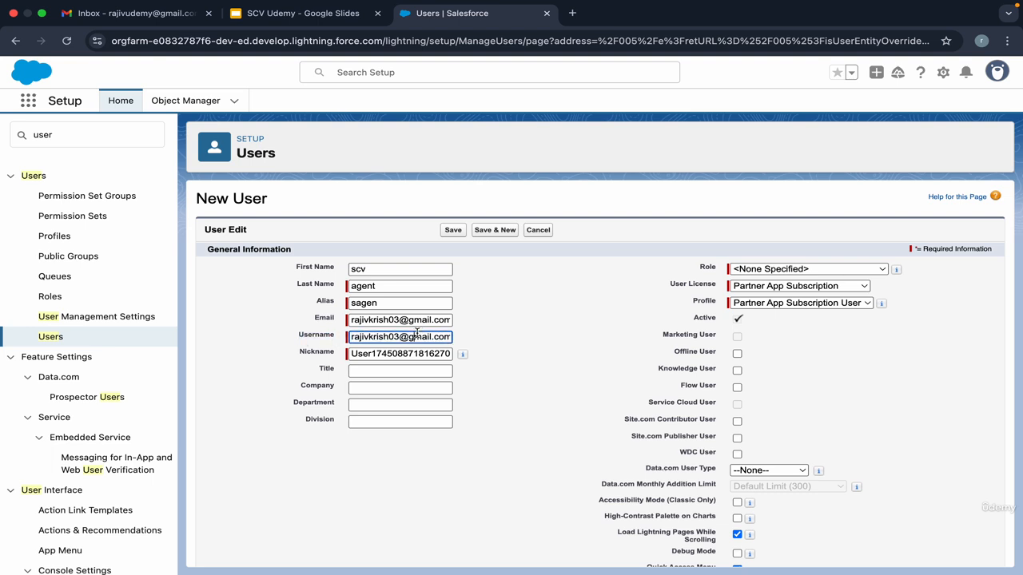
pyautogui.click(433, 334)
pyautogui.doubleClick(422, 337)
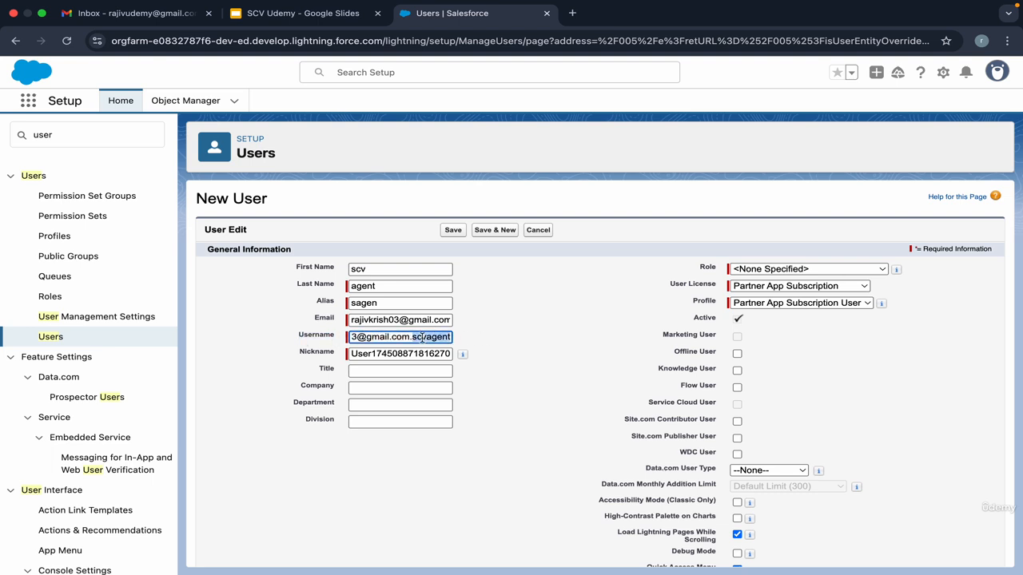
pyautogui.click(436, 337)
pyautogui.moveTo(411, 339); pyautogui.dragTo(474, 345)
pyautogui.click(436, 339)
pyautogui.doubleClick(427, 339)
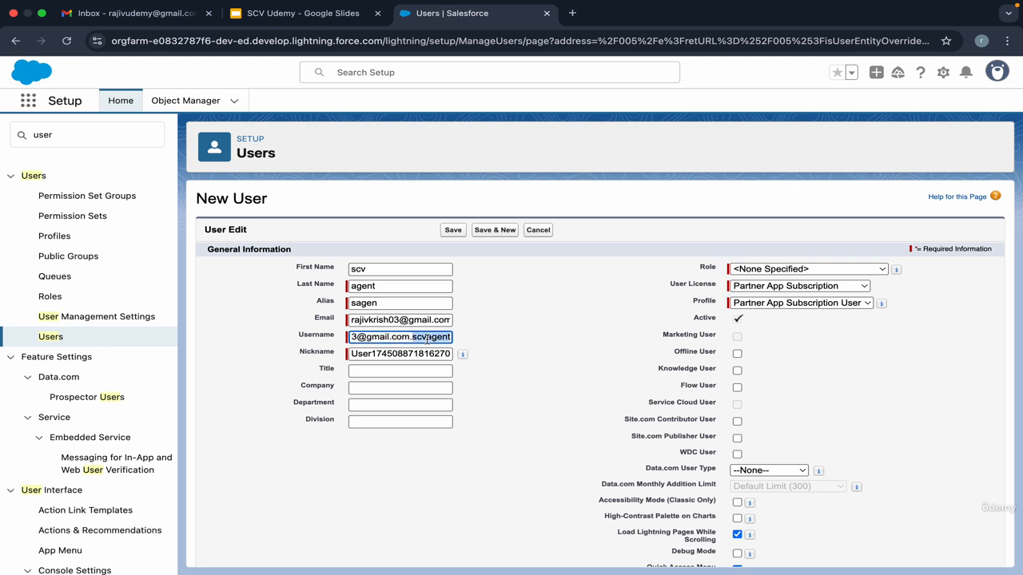
# Step: Give the user a Salesforce licence and Standard User profile, then save
pyautogui.click(763, 286)
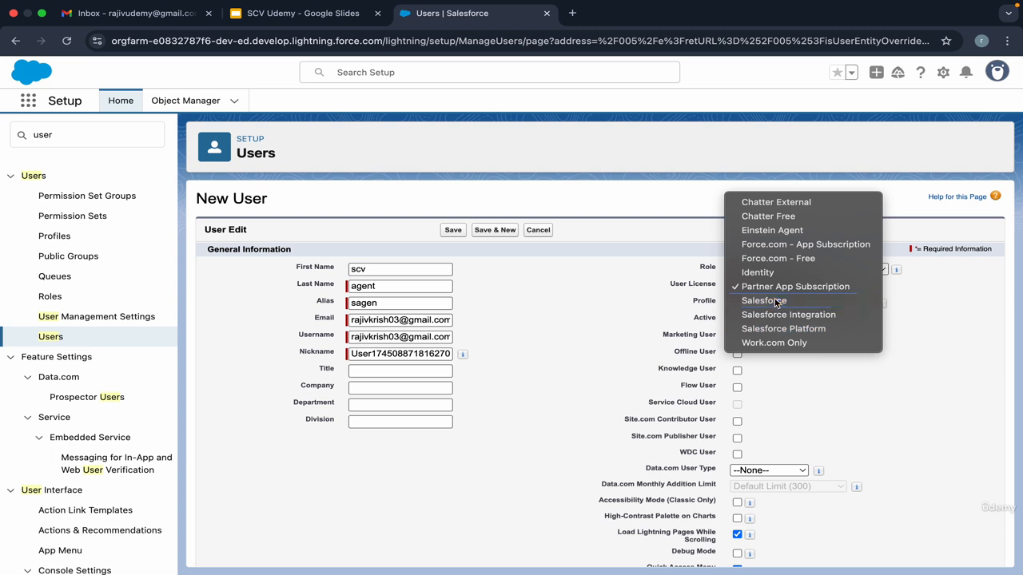
pyautogui.click(769, 301)
pyautogui.click(785, 302)
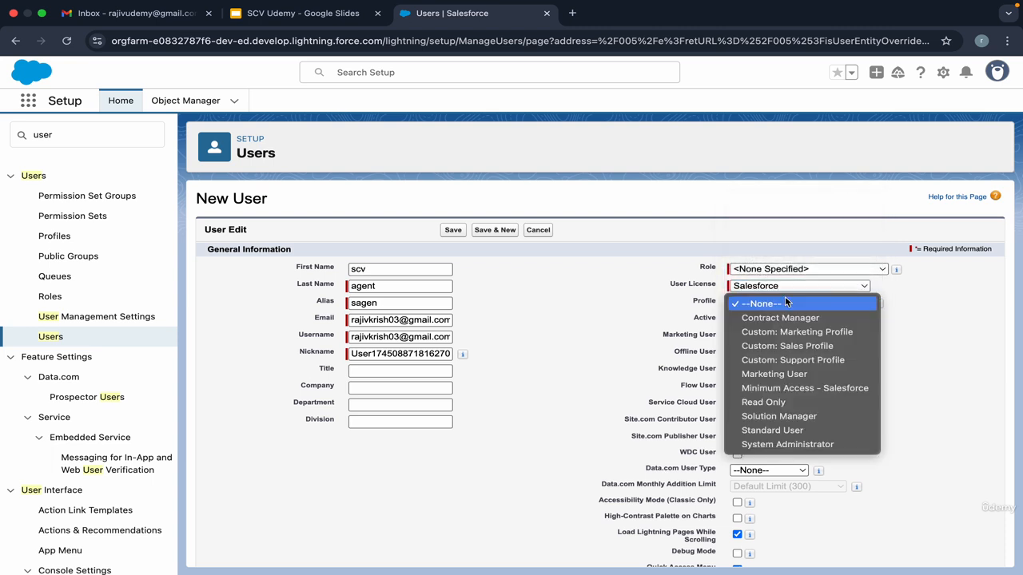
pyautogui.click(800, 432)
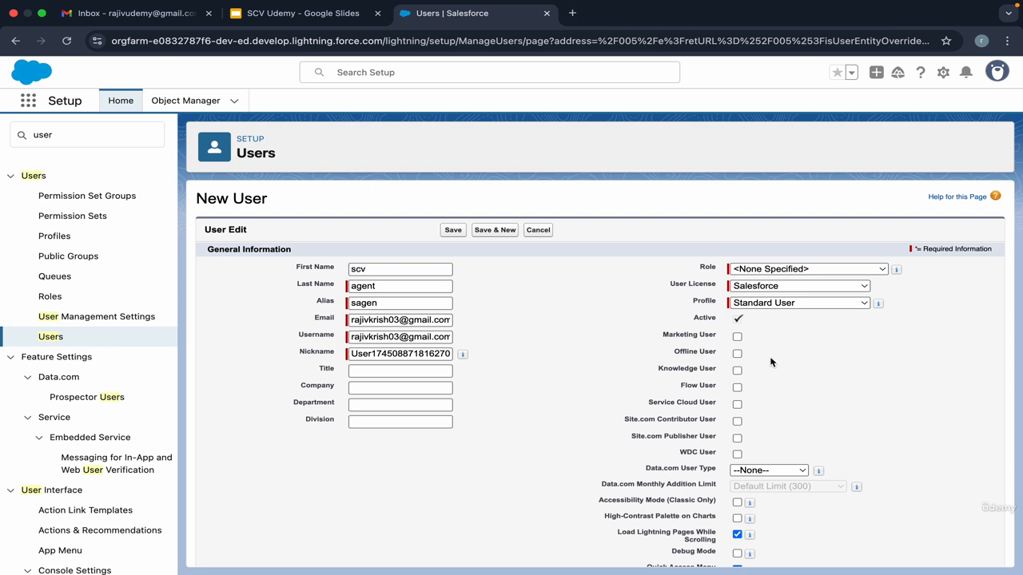
pyautogui.click(457, 233)
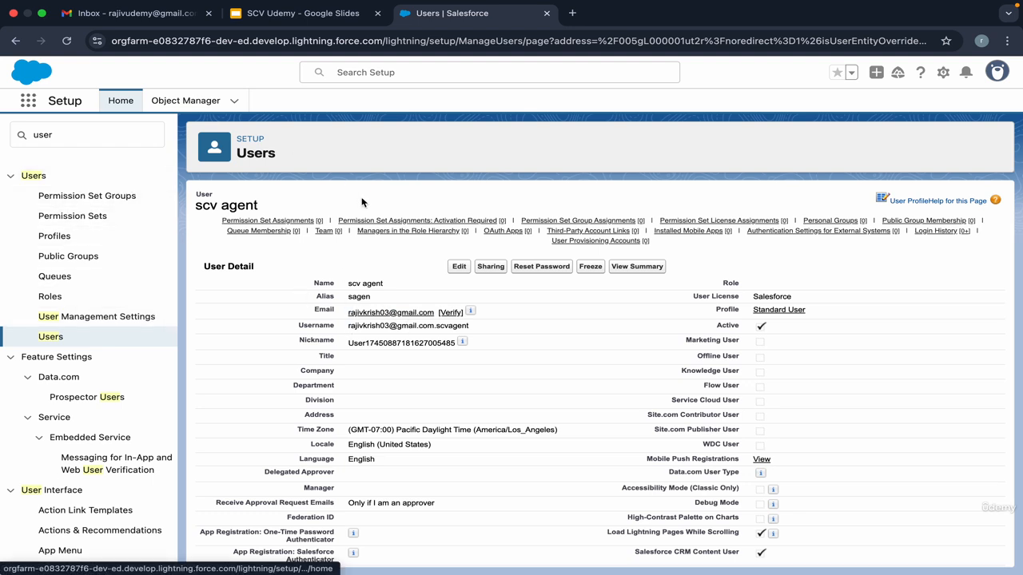
# Step: Add the Contact Center Agent permission set to the scv agent user's enabled sets and save
pyautogui.moveTo(305, 225)
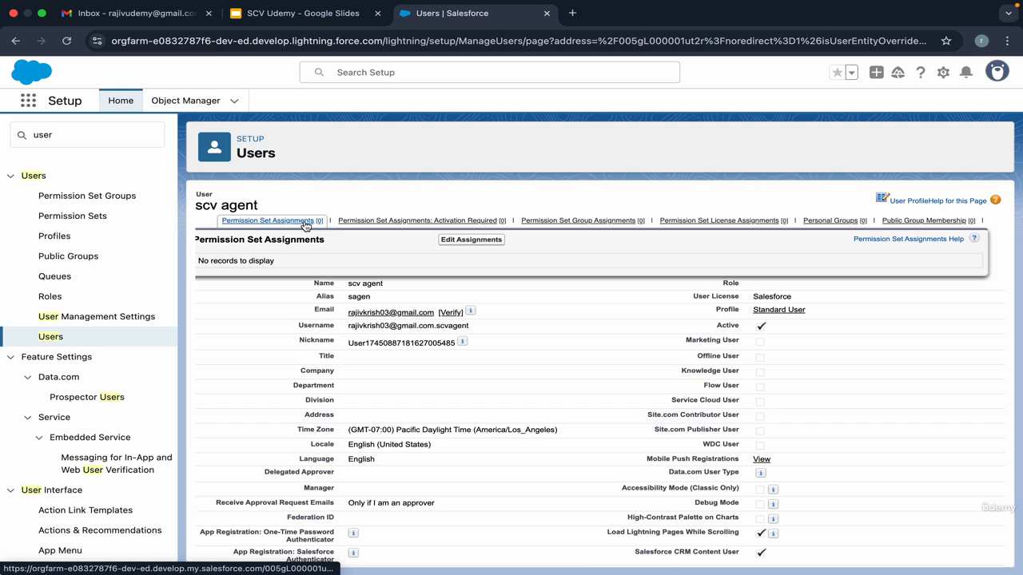
pyautogui.click(447, 241)
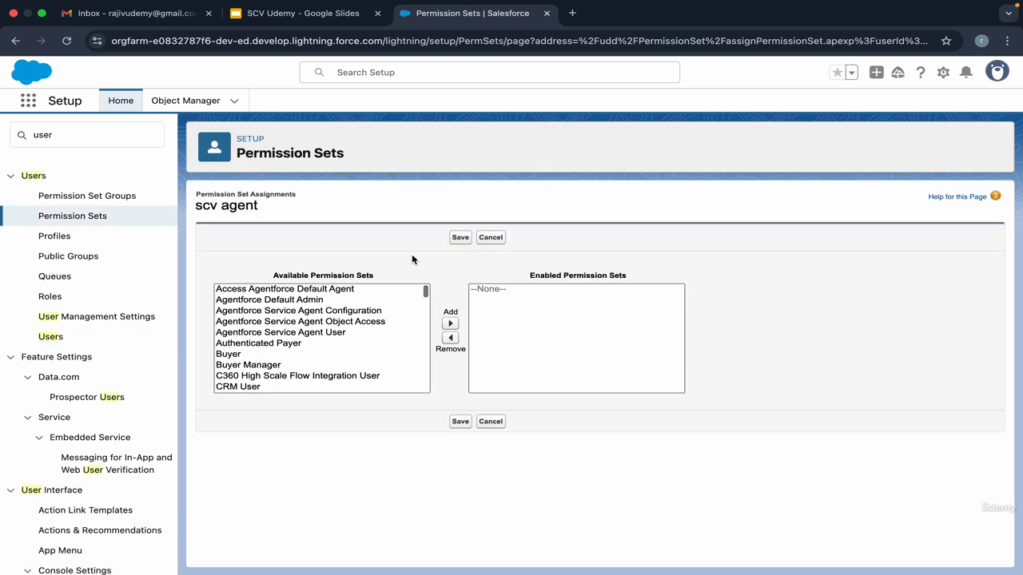
pyautogui.hotkey('ctrl', 'f')
pyautogui.write('conya')
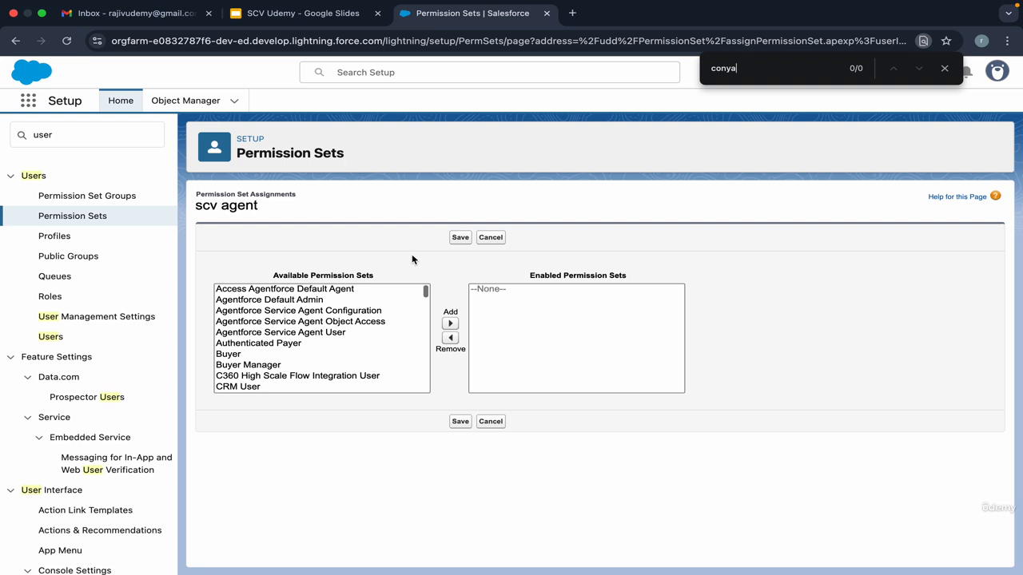
pyautogui.write('tcttact center')
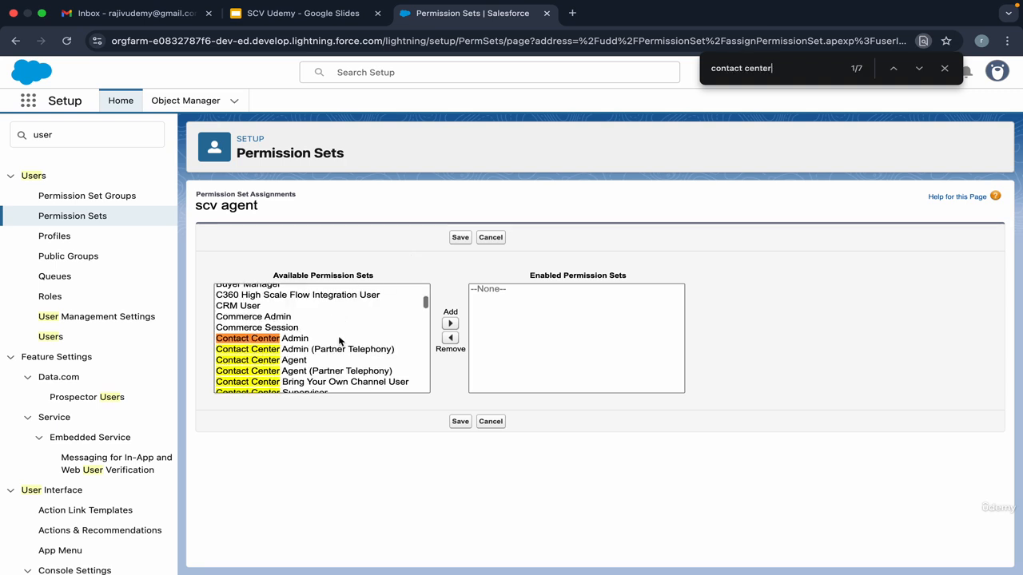
pyautogui.click(337, 362)
pyautogui.click(450, 323)
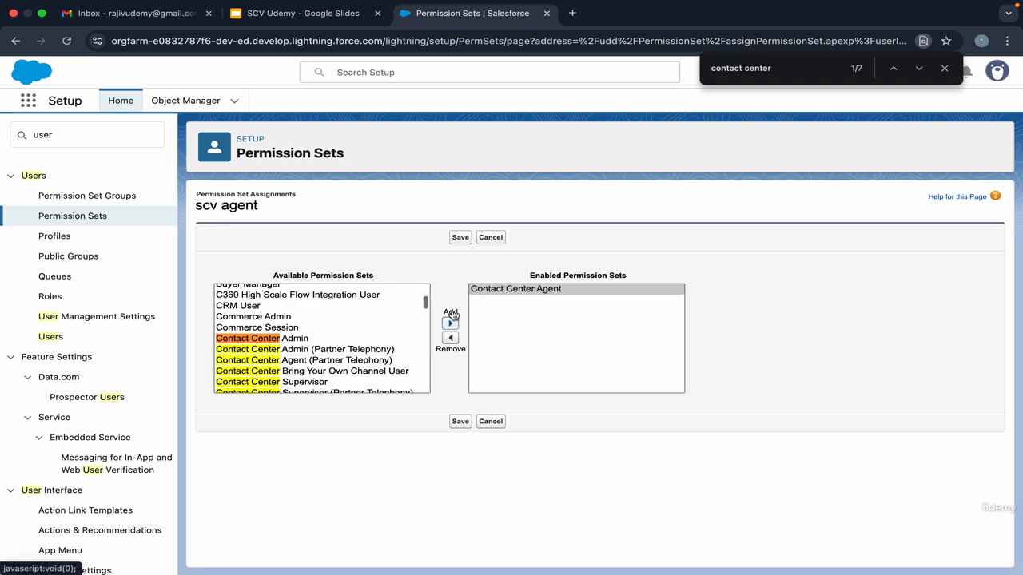
pyautogui.click(459, 238)
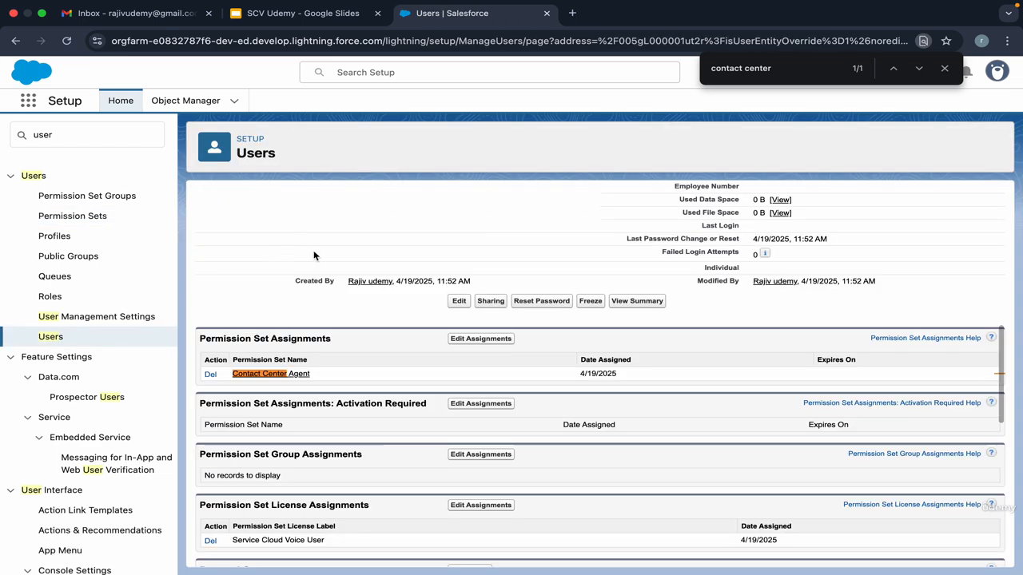
pyautogui.scroll(8, 314, 256)
pyautogui.click(944, 68)
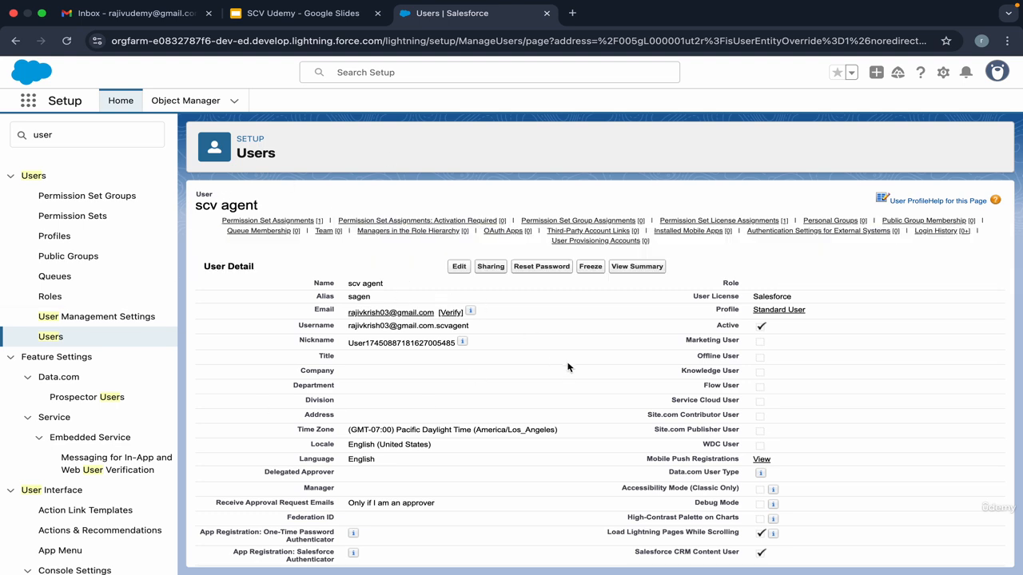
# Step: Locate the Call Center field on the current user page by searching 'call ce'
pyautogui.press('super+f')
pyautogui.write('call ce')
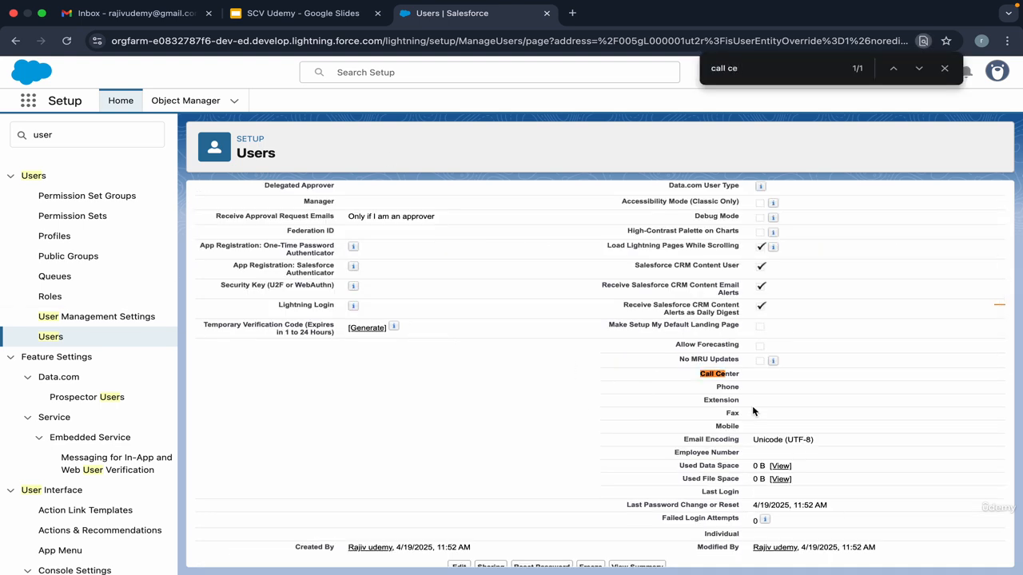
pyautogui.moveTo(701, 375); pyautogui.dragTo(837, 375)
pyautogui.click(750, 384)
# Step: Open the administrator user's record from Recent Items and find its Call Center value, abccontactcenter
pyautogui.click(447, 74)
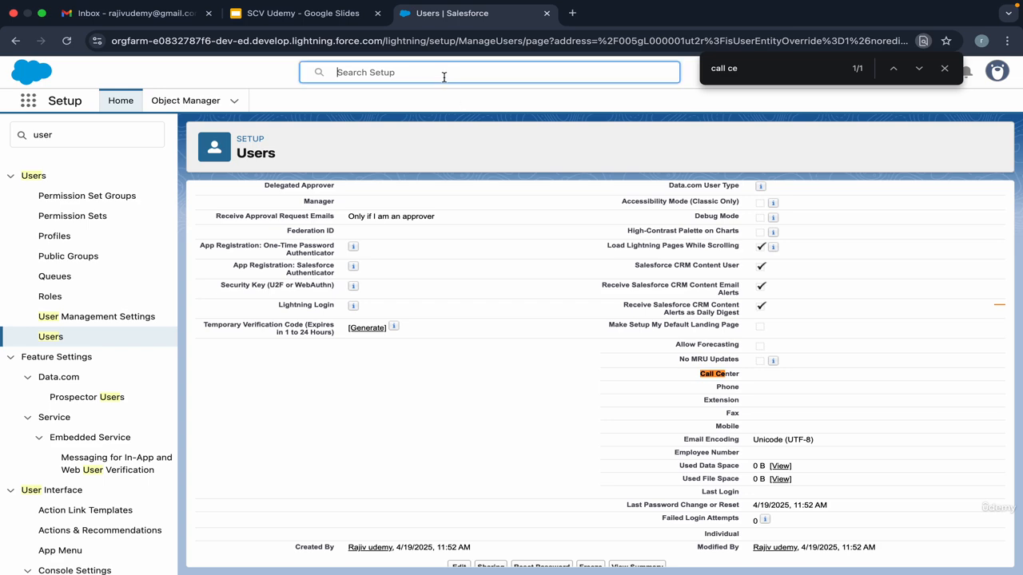
pyautogui.click(421, 185)
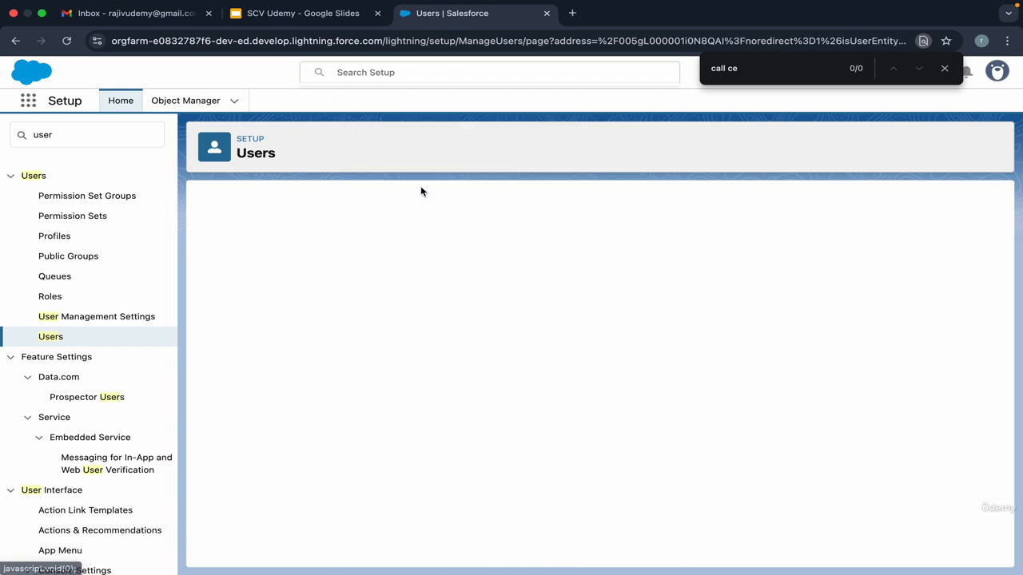
pyautogui.hotkey('ctrl', 'f')
pyautogui.write('call ')
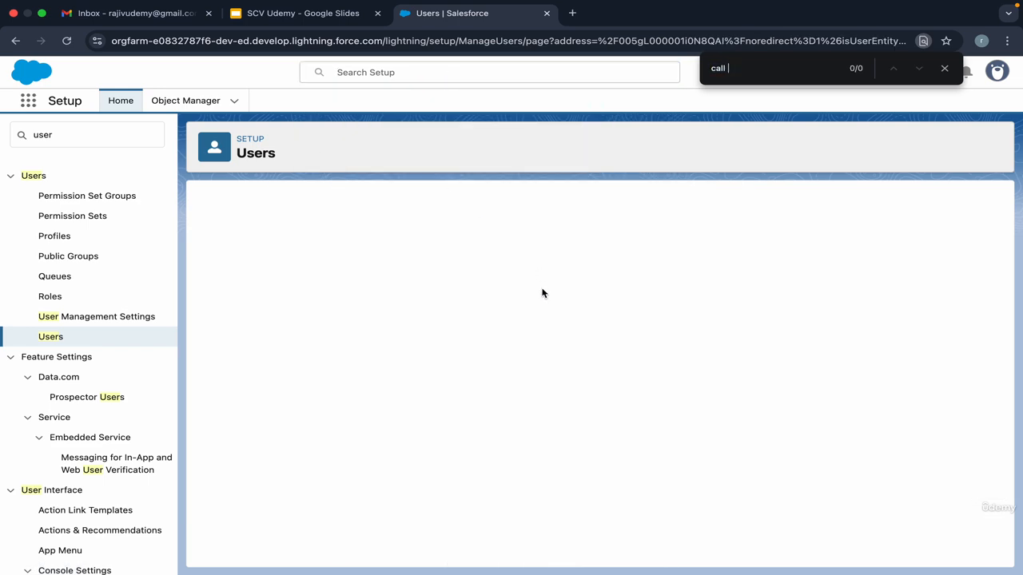
pyautogui.write('cen')
pyautogui.doubleClick(767, 374)
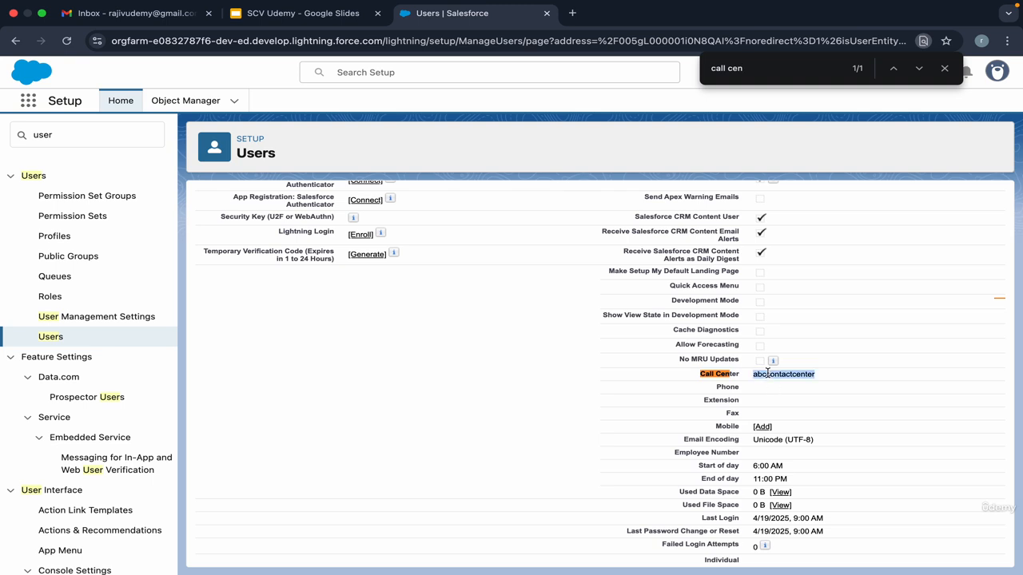
pyautogui.click(789, 374)
pyautogui.doubleClick(760, 373)
pyautogui.click(779, 373)
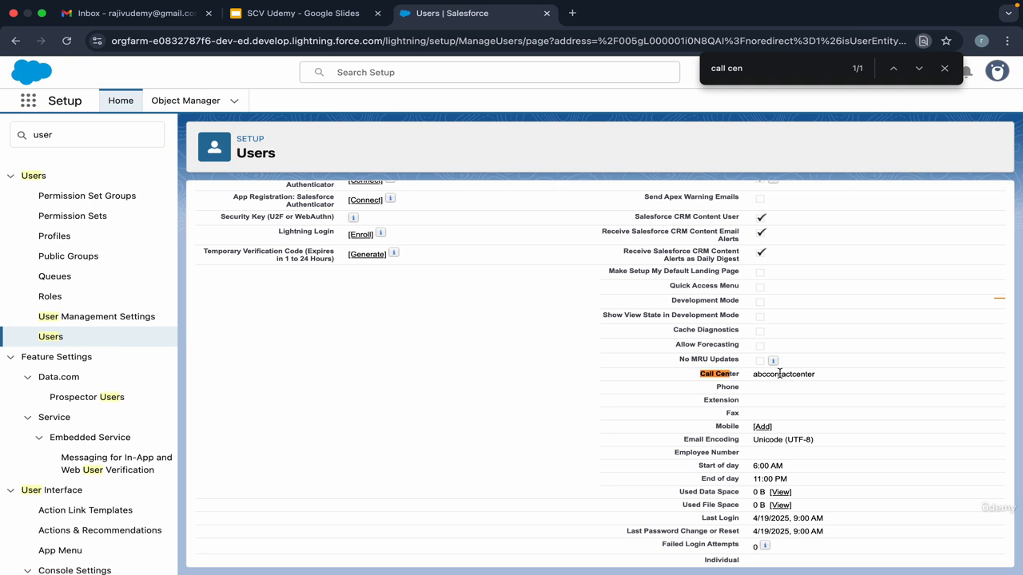
pyautogui.click(85, 132)
# Step: Filter Setup for 'voice' and open the abccontactcenter Amazon contact center
pyautogui.doubleClick(85, 132)
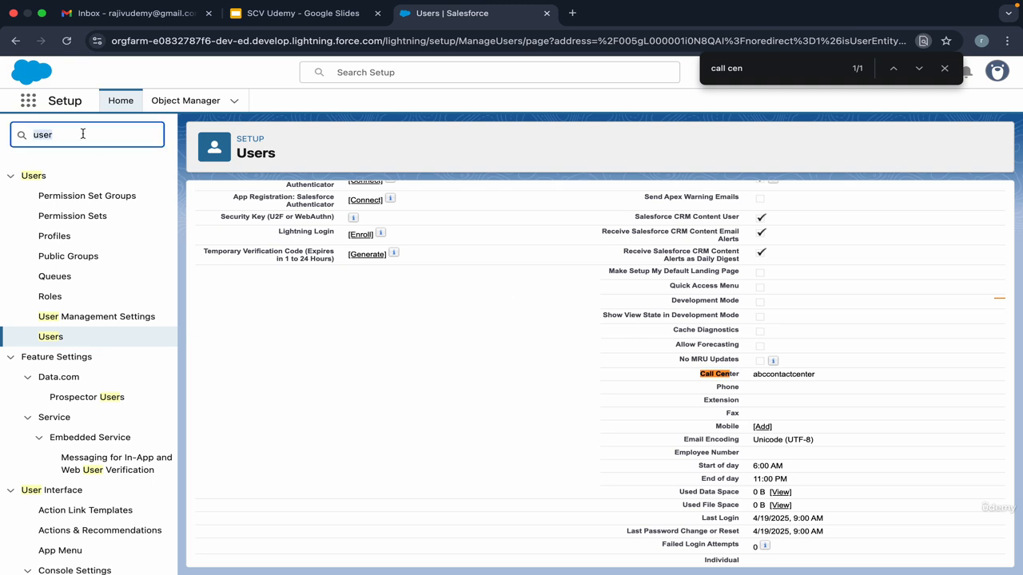
pyautogui.write('voice')
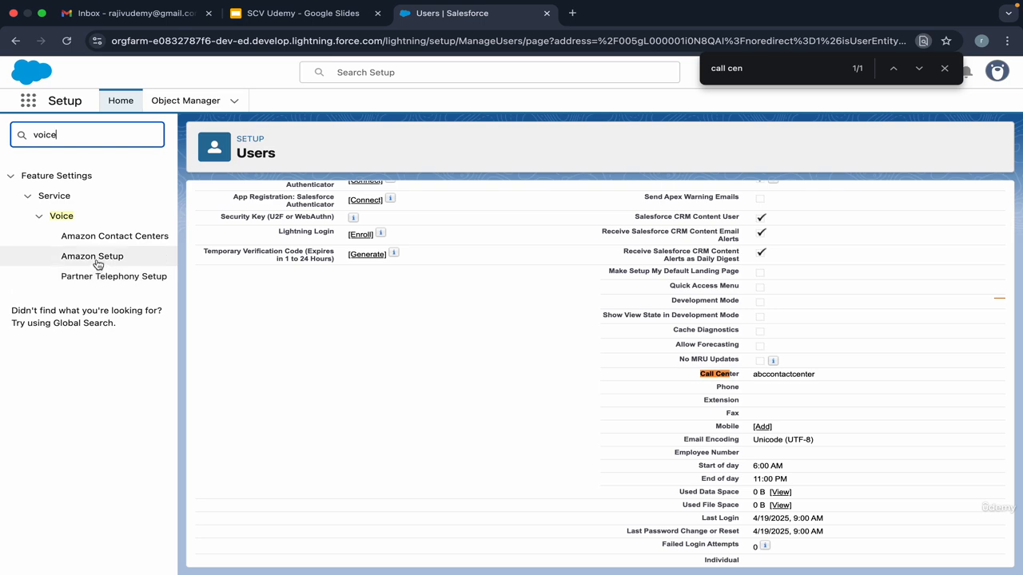
pyautogui.click(96, 259)
pyautogui.click(110, 240)
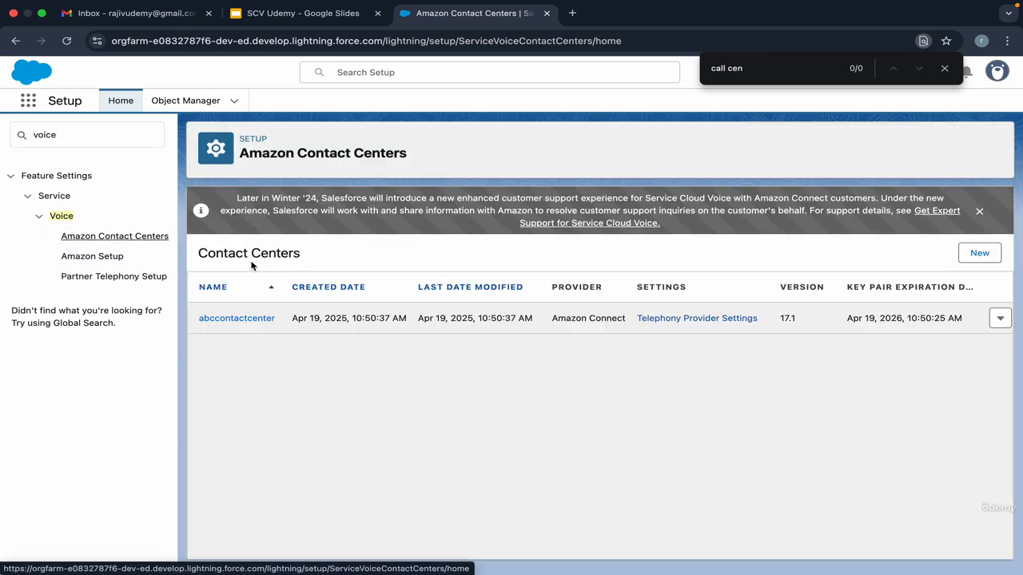
pyautogui.click(236, 318)
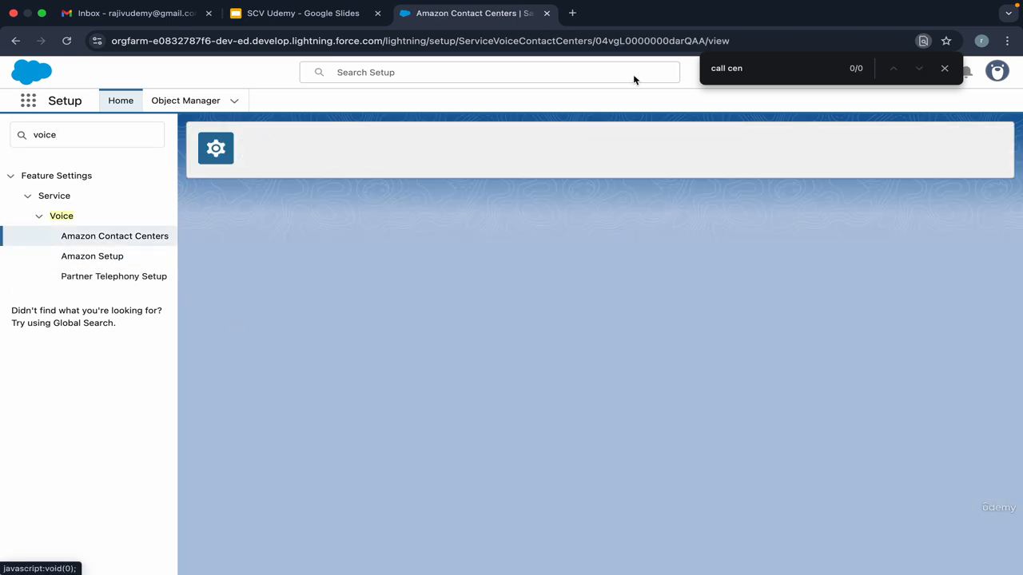
# Step: Preview the contact center's Add Users list, then open the scv agent user record
pyautogui.scroll(-7, 867, 283)
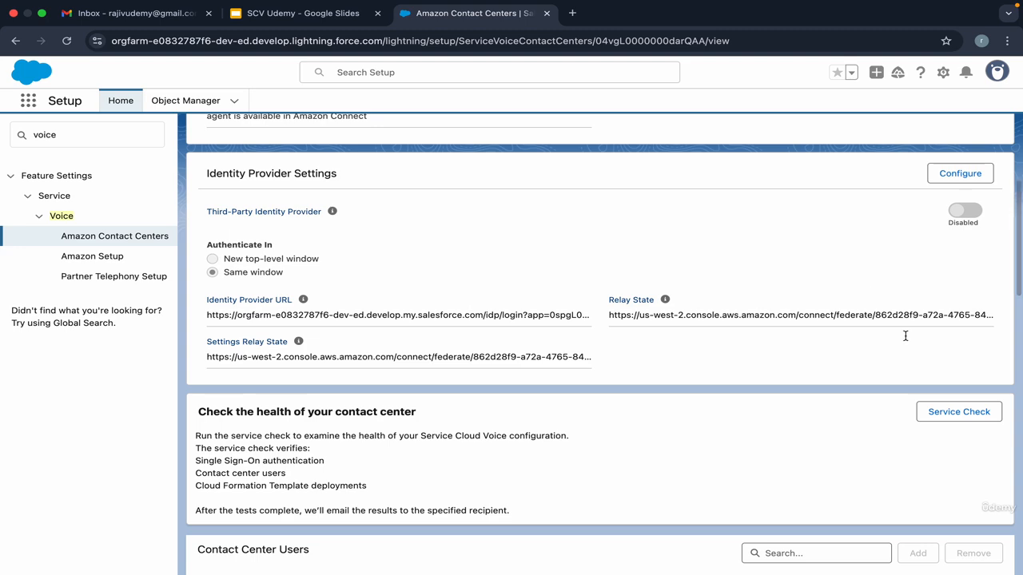
pyautogui.scroll(3, 843, 336)
pyautogui.scroll(-10, 907, 339)
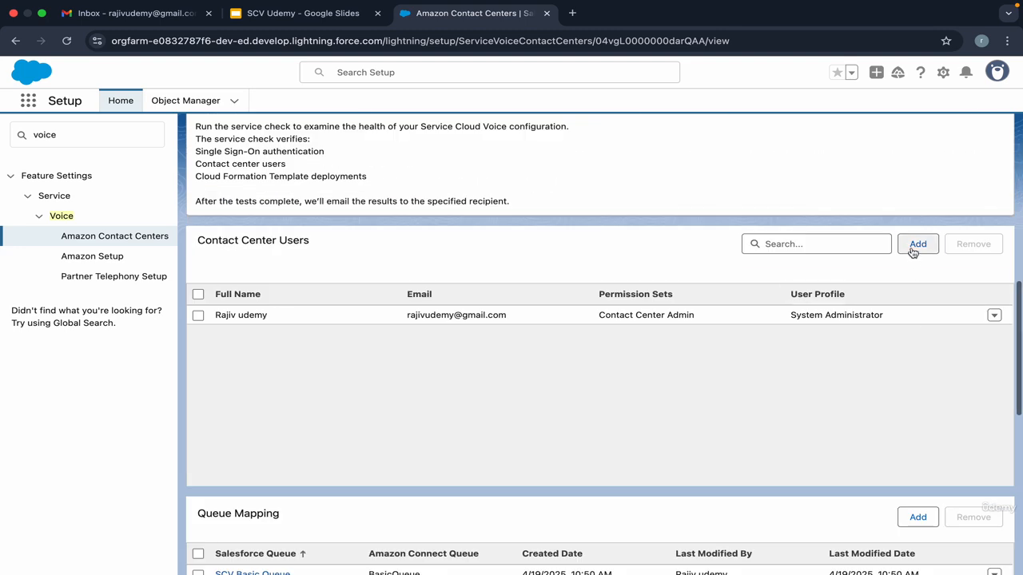
pyautogui.click(917, 244)
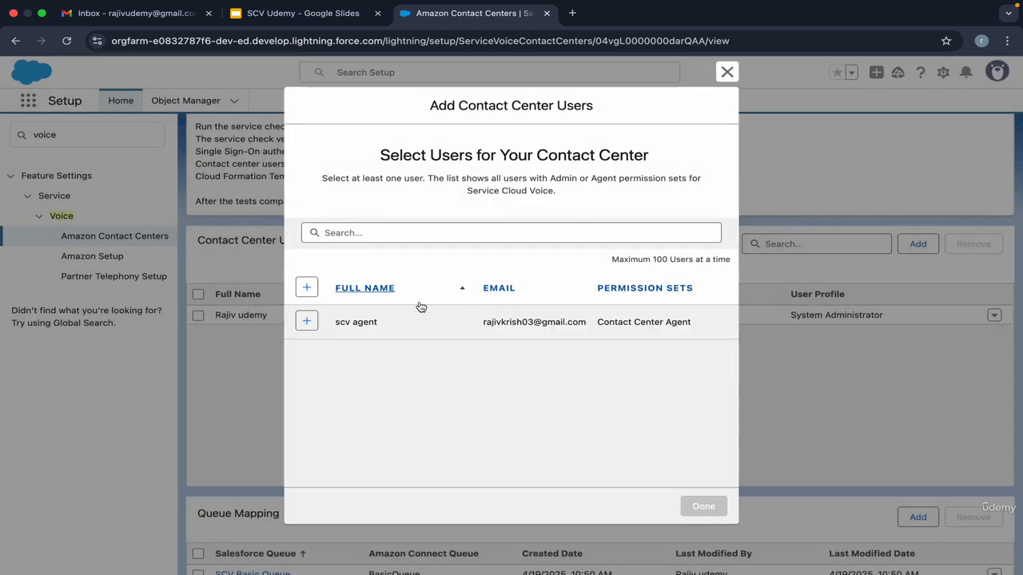
pyautogui.click(726, 73)
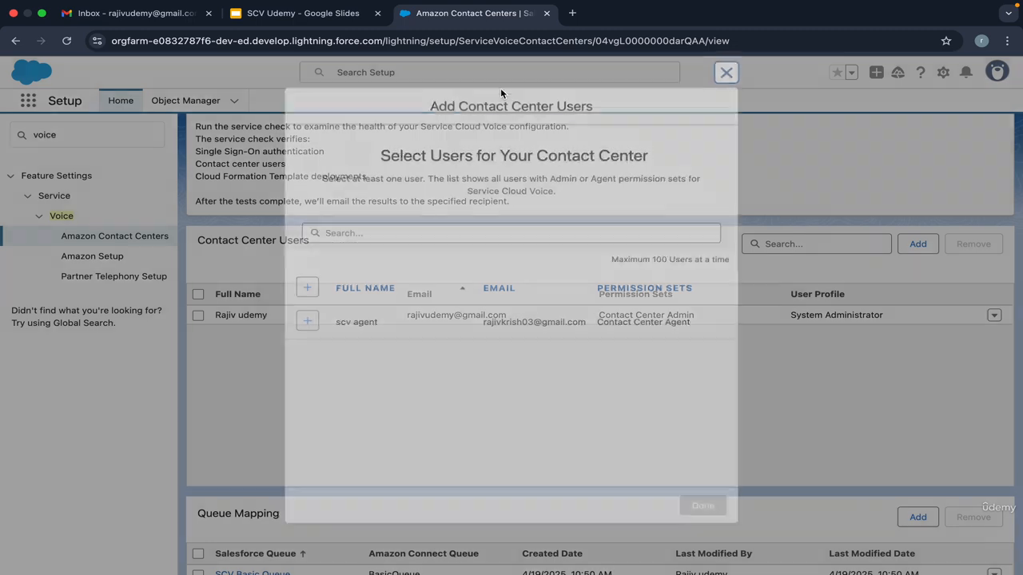
pyautogui.click(434, 71)
pyautogui.click(415, 117)
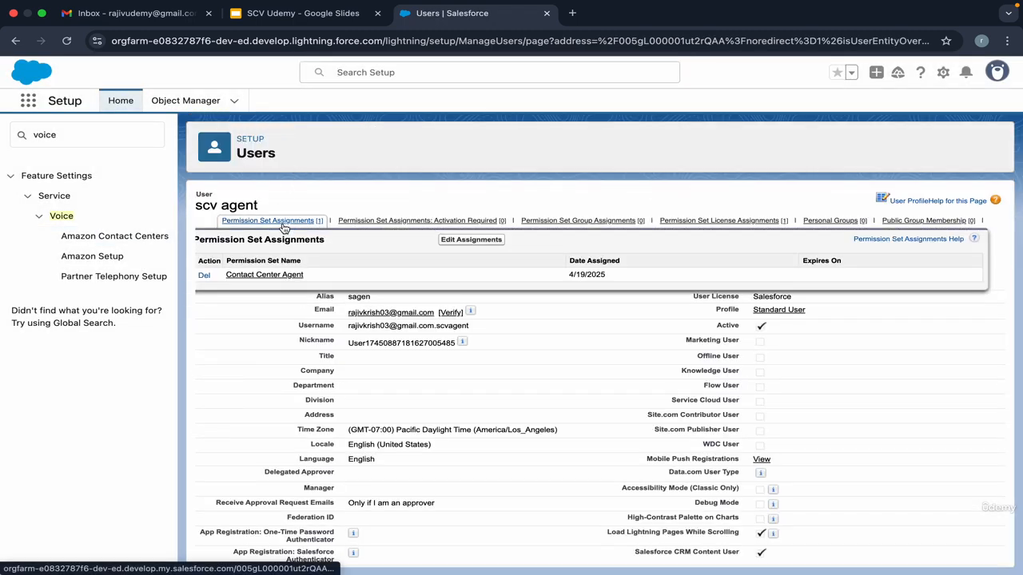
# Step: Delete scv agent's Contact Center Agent permission set assignment and return to abccontactcenter
pyautogui.click(205, 276)
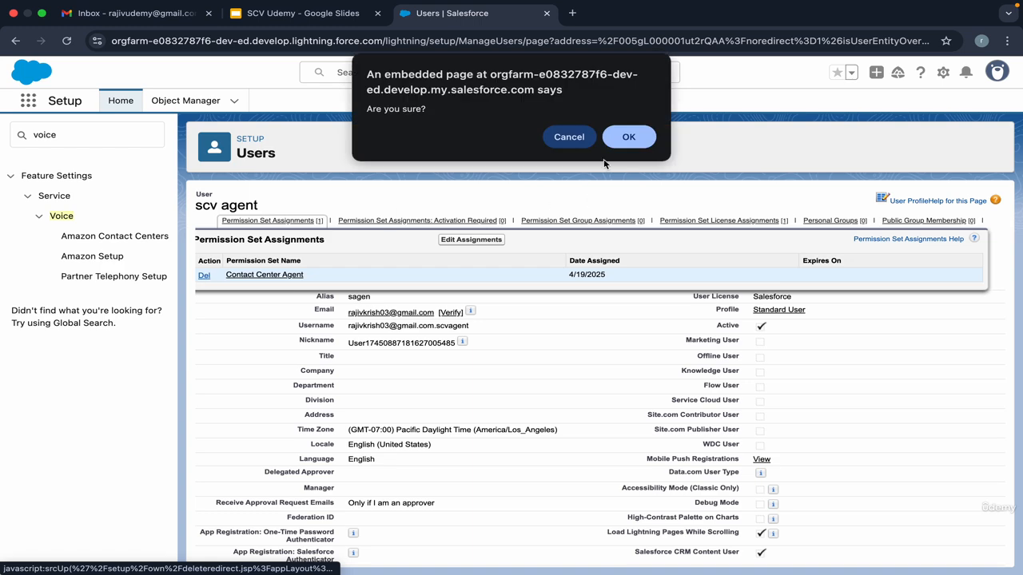
pyautogui.click(625, 138)
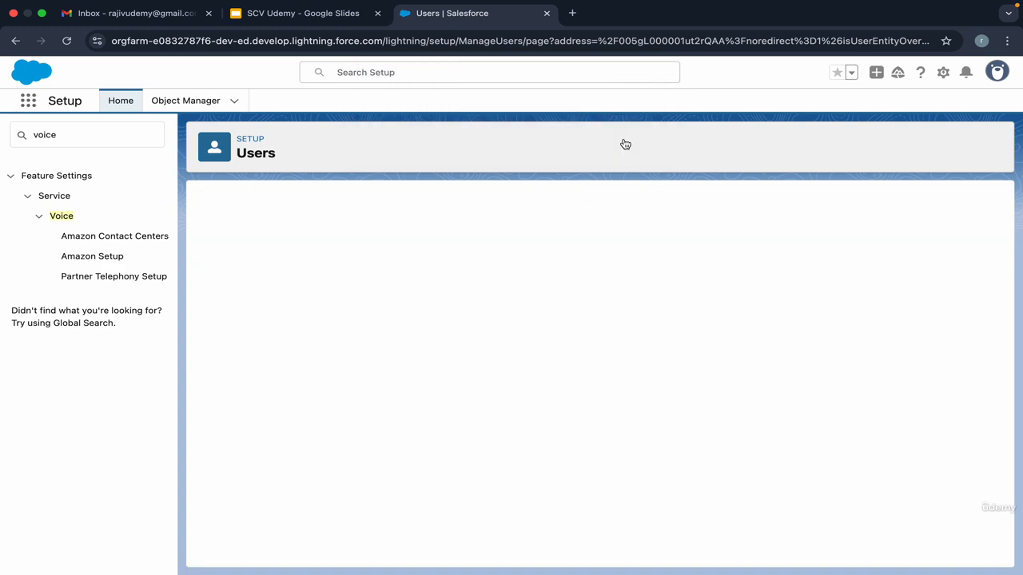
pyautogui.click(114, 236)
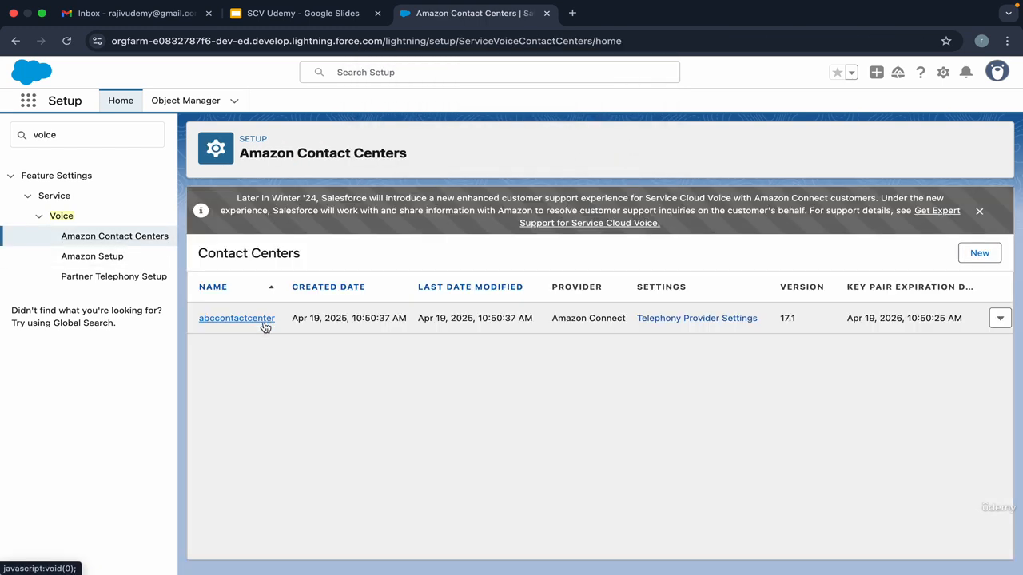
pyautogui.click(263, 326)
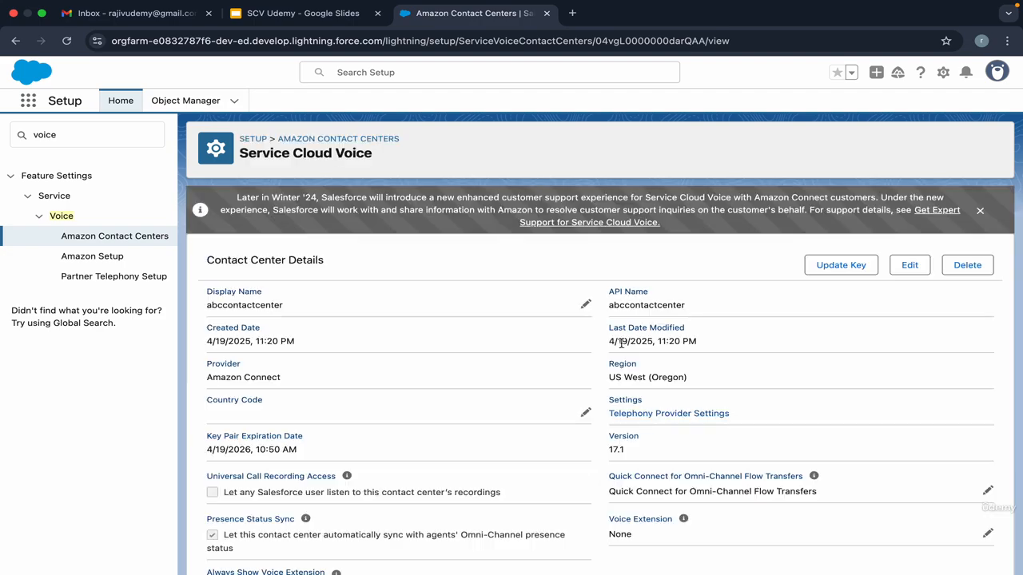
# Step: Check which users abccontactcenter can add, then reopen the scv agent user record
pyautogui.scroll(-4, 621, 343)
pyautogui.scroll(-5, 663, 336)
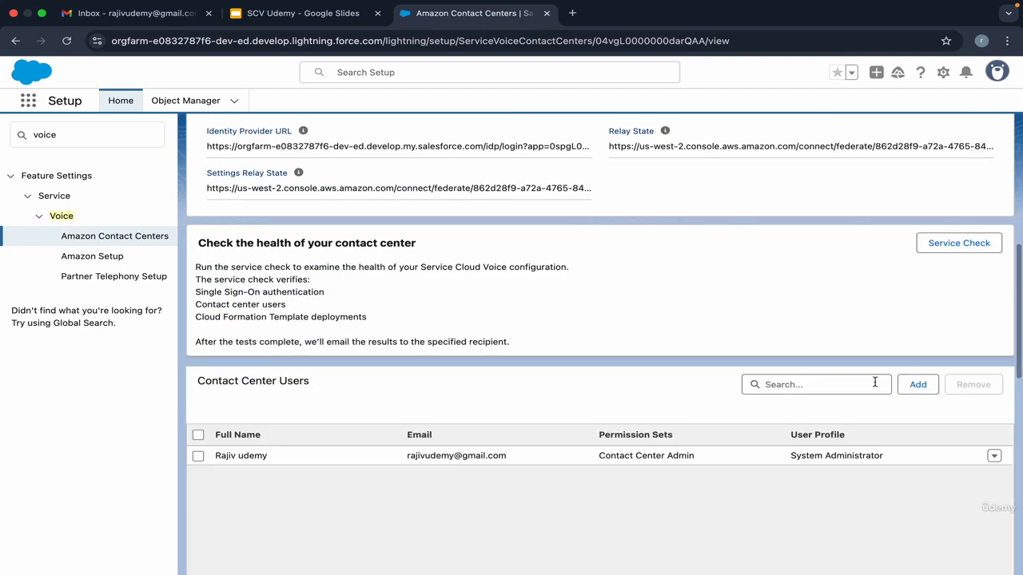
pyautogui.click(916, 386)
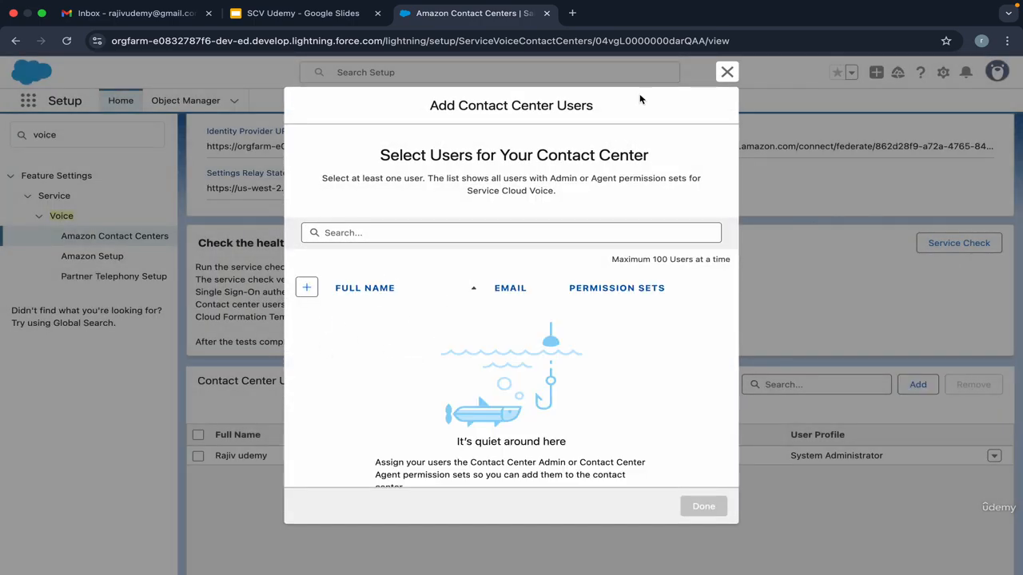
pyautogui.click(728, 72)
pyautogui.click(479, 72)
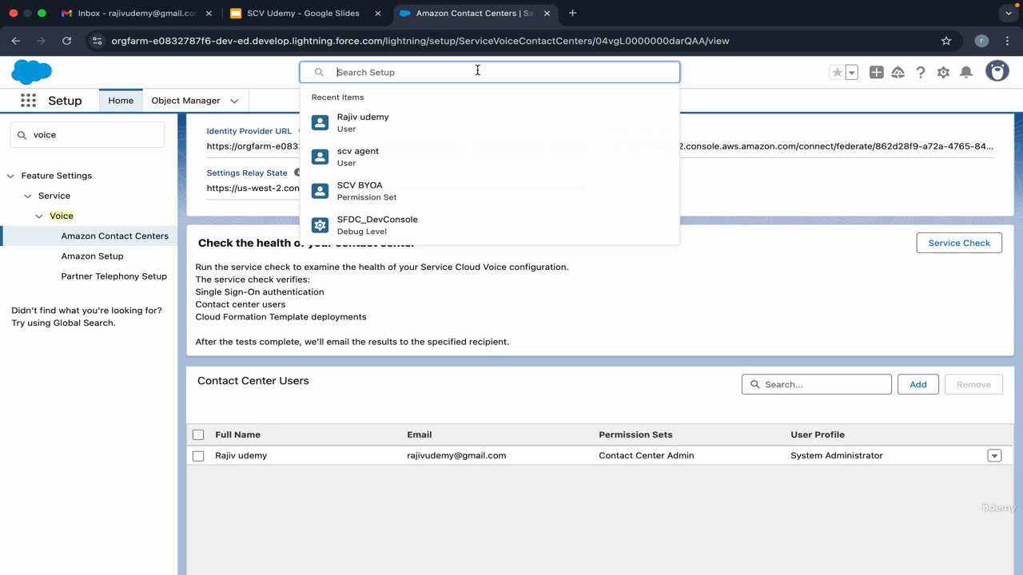
pyautogui.click(443, 160)
# Step: Re-enable Contact Center Agent for scv agent, save, and return to Amazon Contact Centers
pyautogui.moveTo(281, 222)
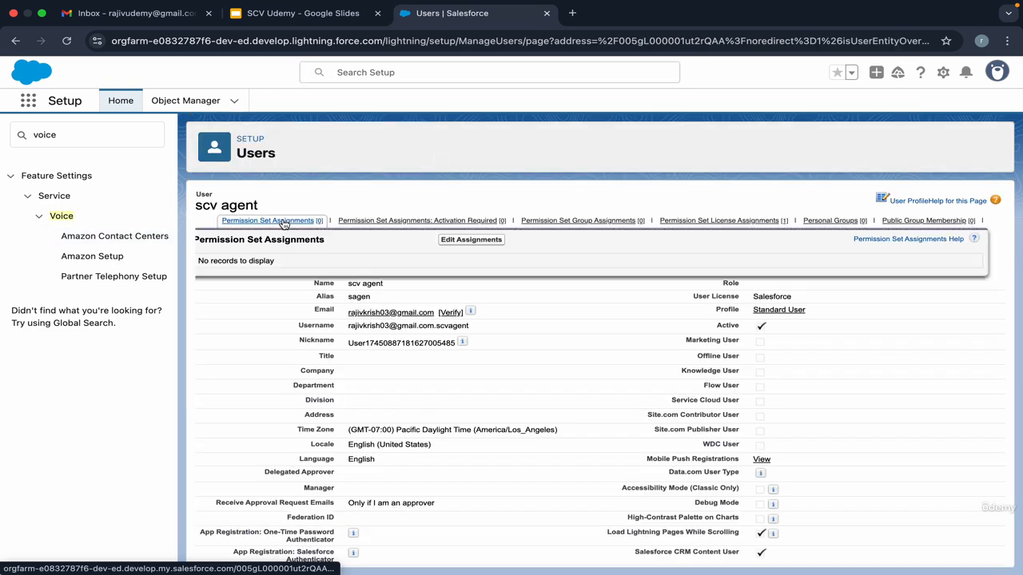
pyautogui.click(456, 240)
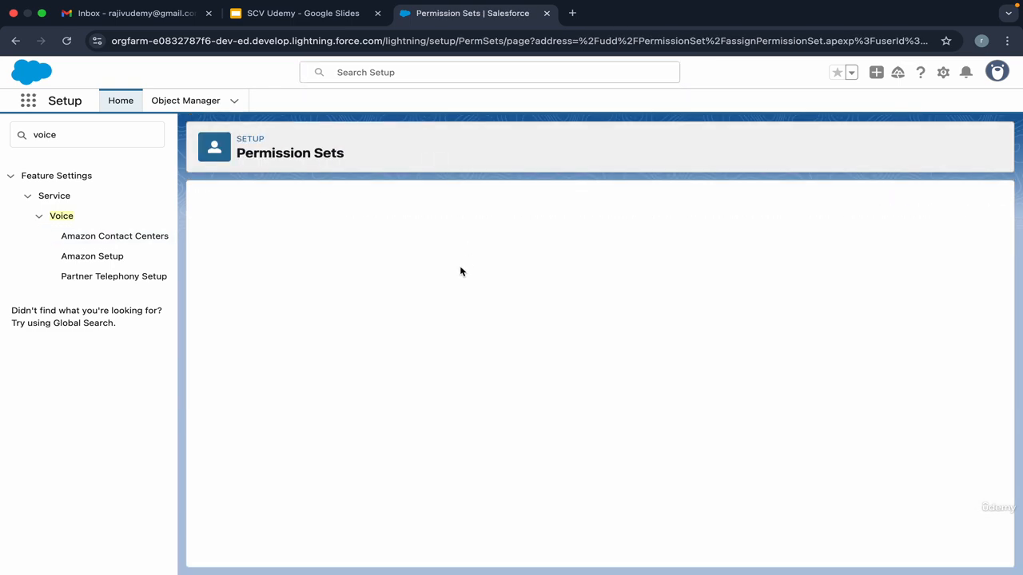
pyautogui.press('super+f')
pyautogui.write('contact c')
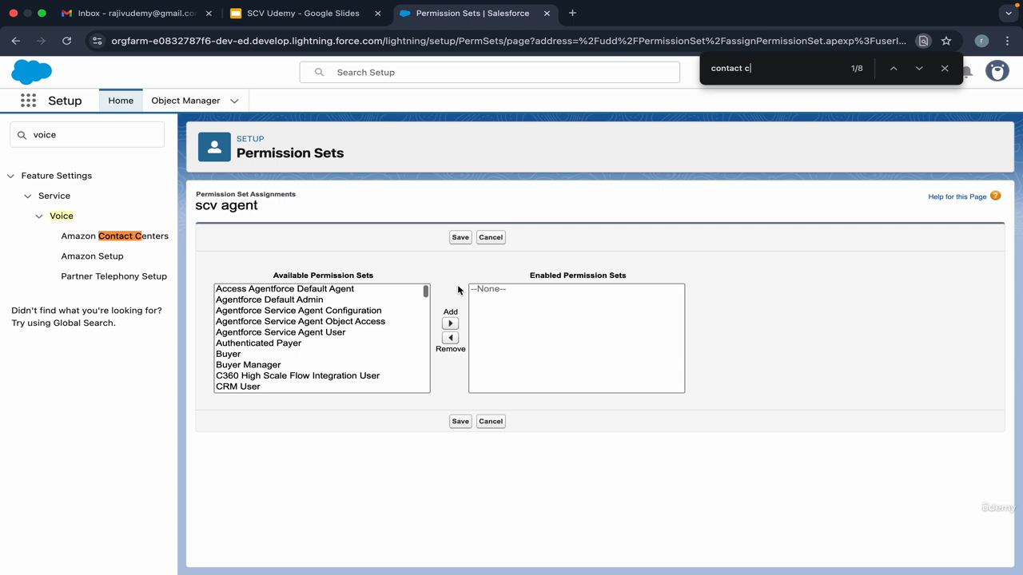
pyautogui.write('en')
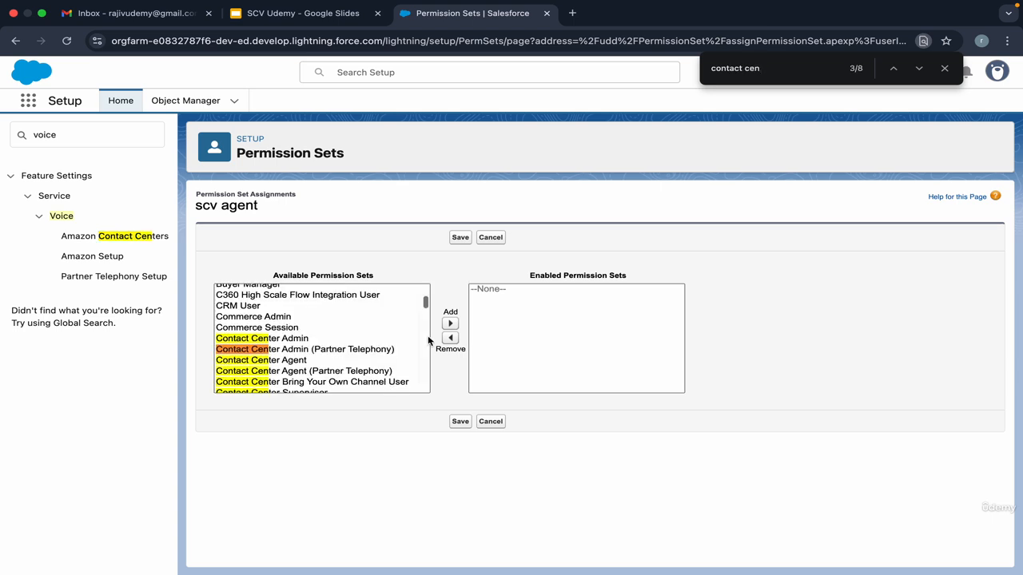
pyautogui.click(375, 360)
pyautogui.click(449, 323)
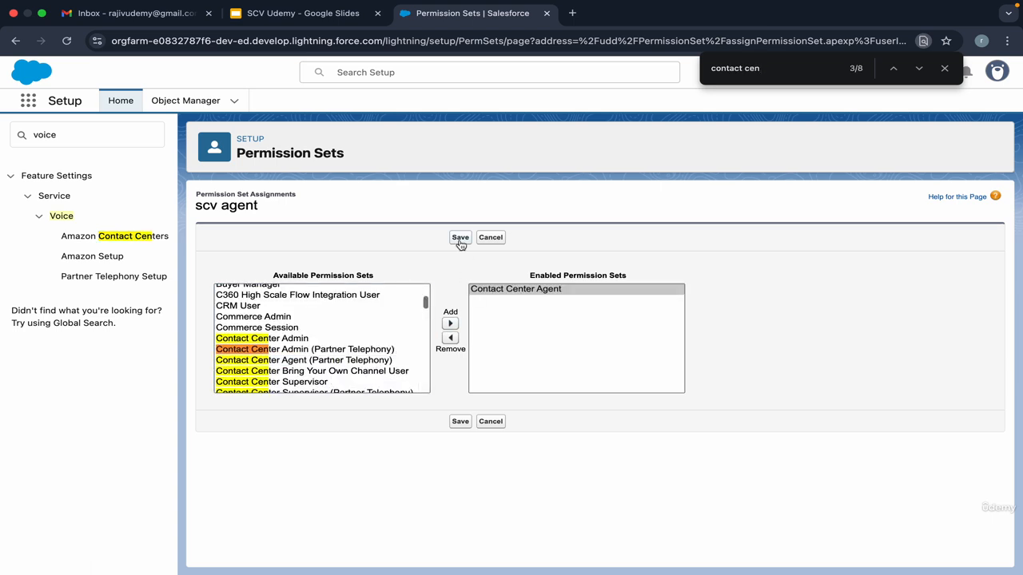
pyautogui.click(460, 237)
pyautogui.click(132, 236)
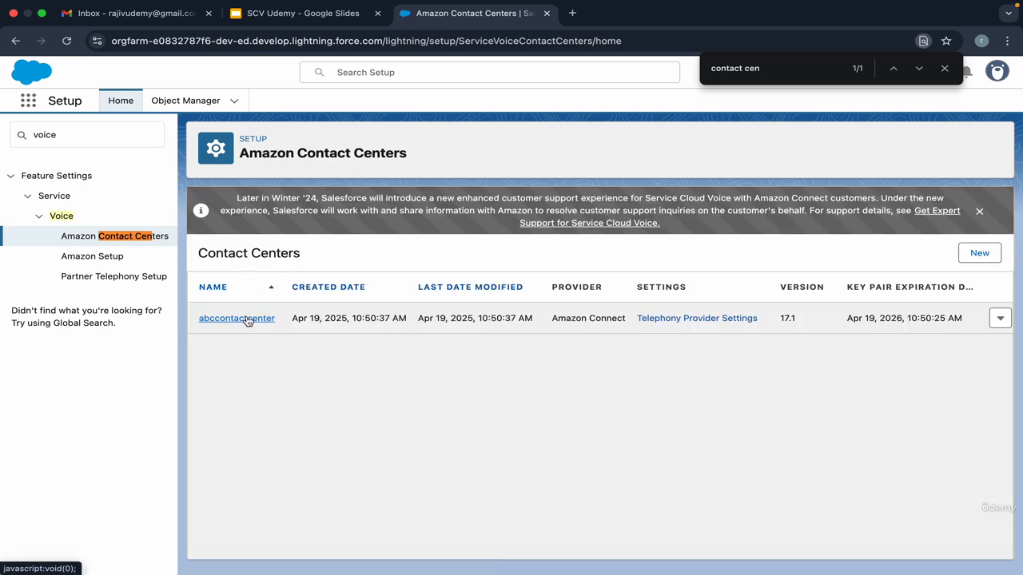
# Step: Add scv agent to abccontactcenter's Contact Center Users list
pyautogui.click(236, 316)
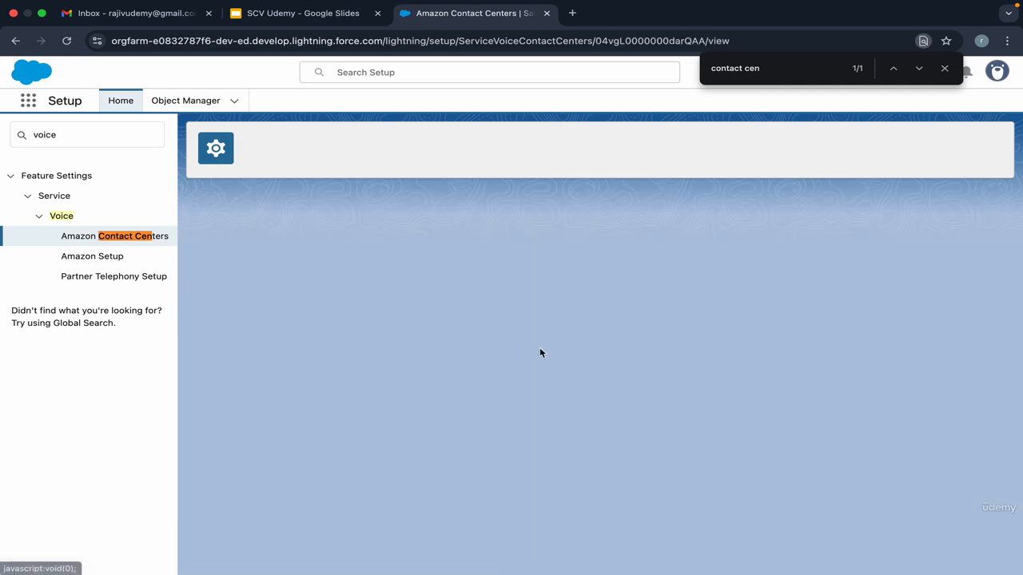
pyautogui.scroll(-10, 779, 301)
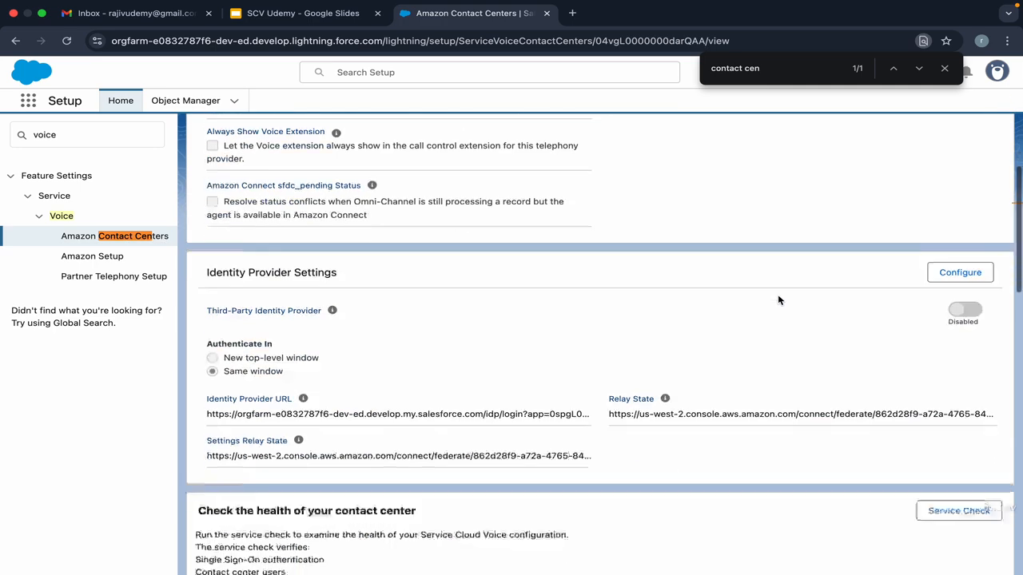
pyautogui.scroll(-1, 779, 300)
pyautogui.click(918, 342)
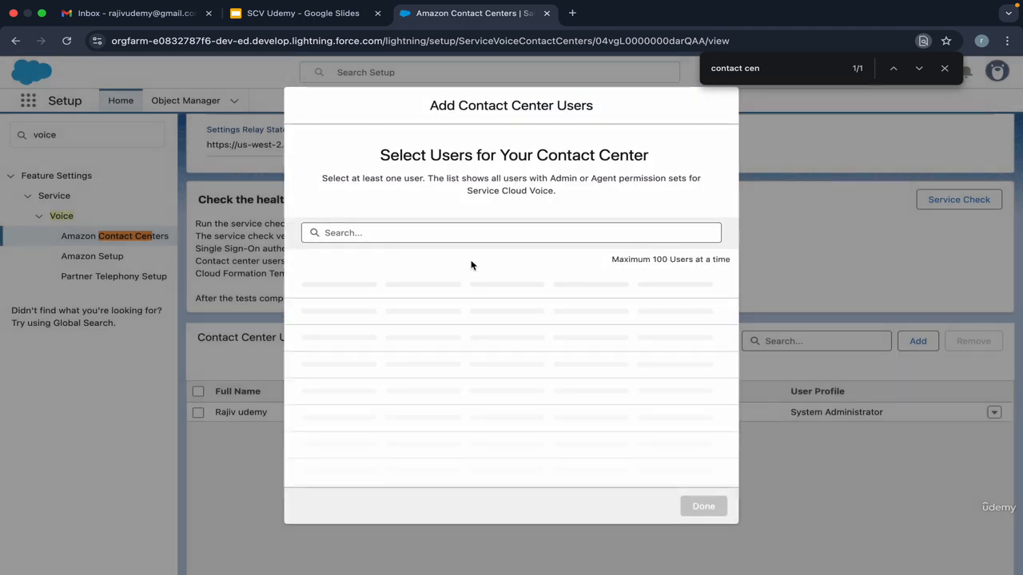
pyautogui.click(307, 323)
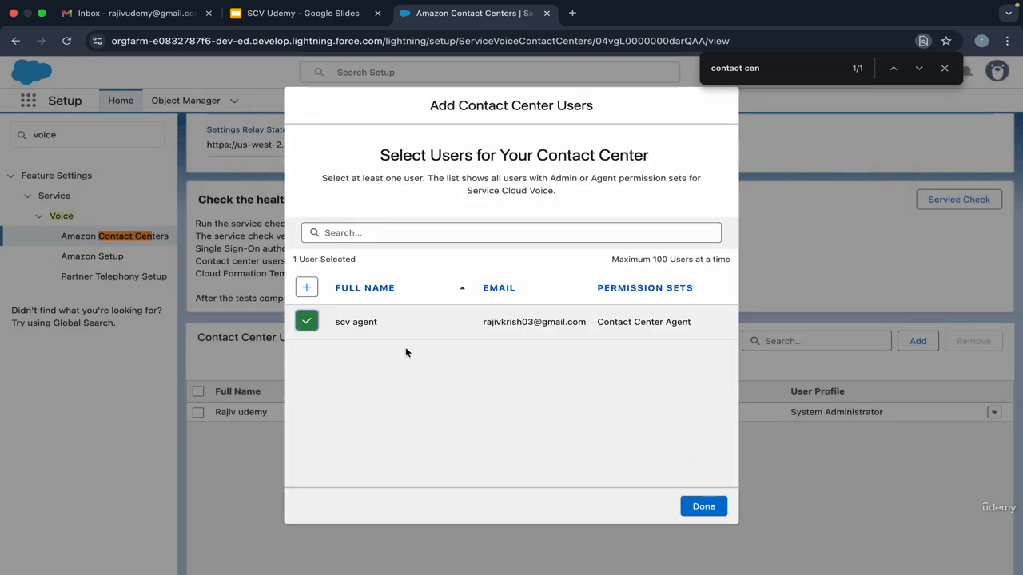
pyautogui.click(705, 506)
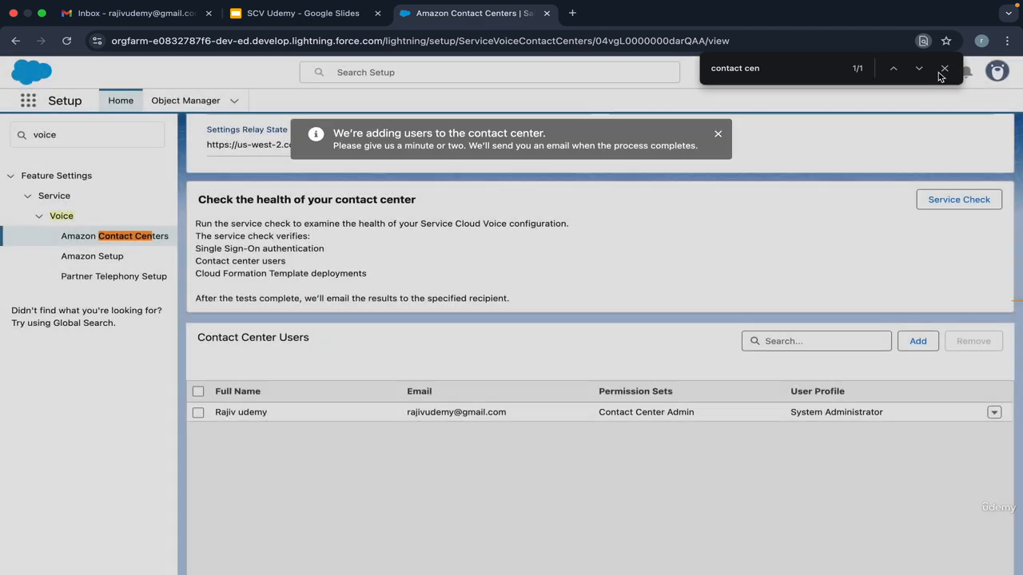
pyautogui.click(945, 70)
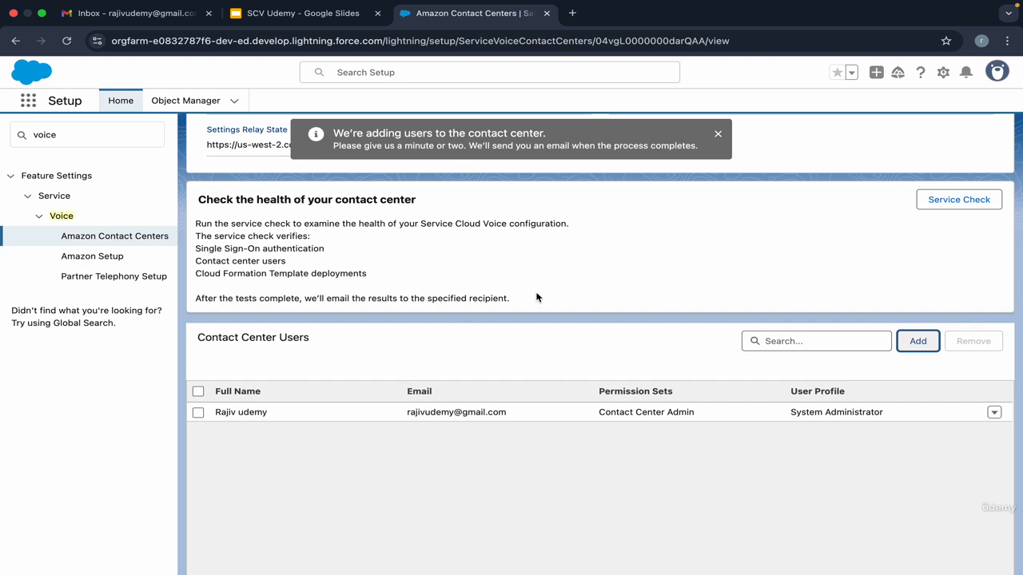
pyautogui.click(196, 14)
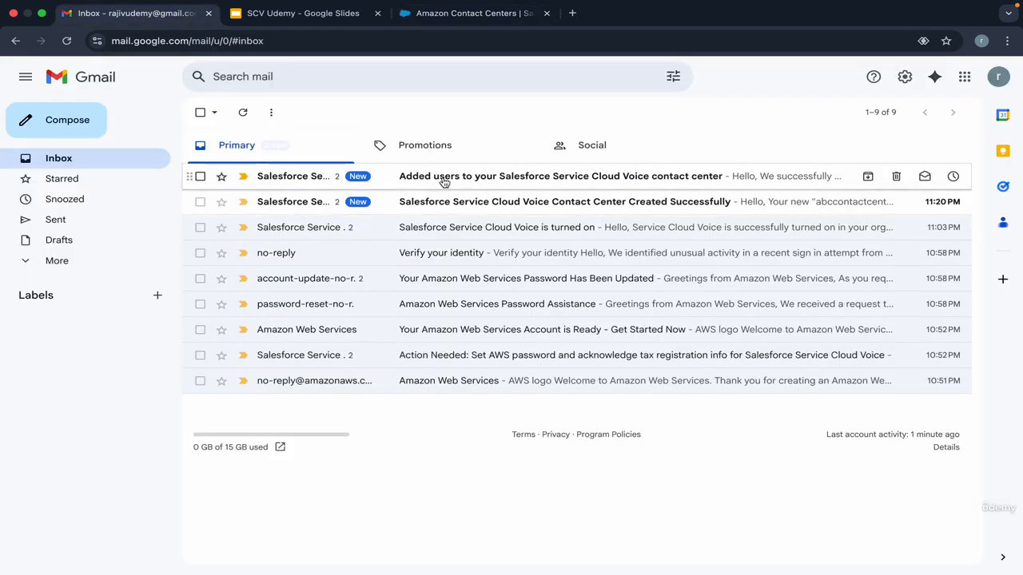
# Step: Read the 'Added users' confirmation email in Gmail, then reload the Salesforce contact center page
pyautogui.click(441, 177)
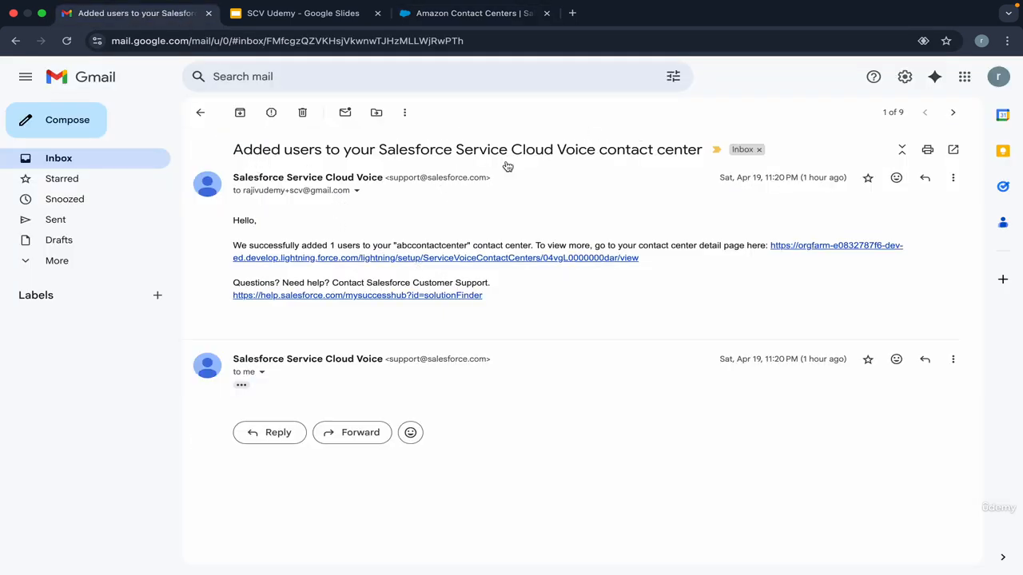
pyautogui.click(200, 112)
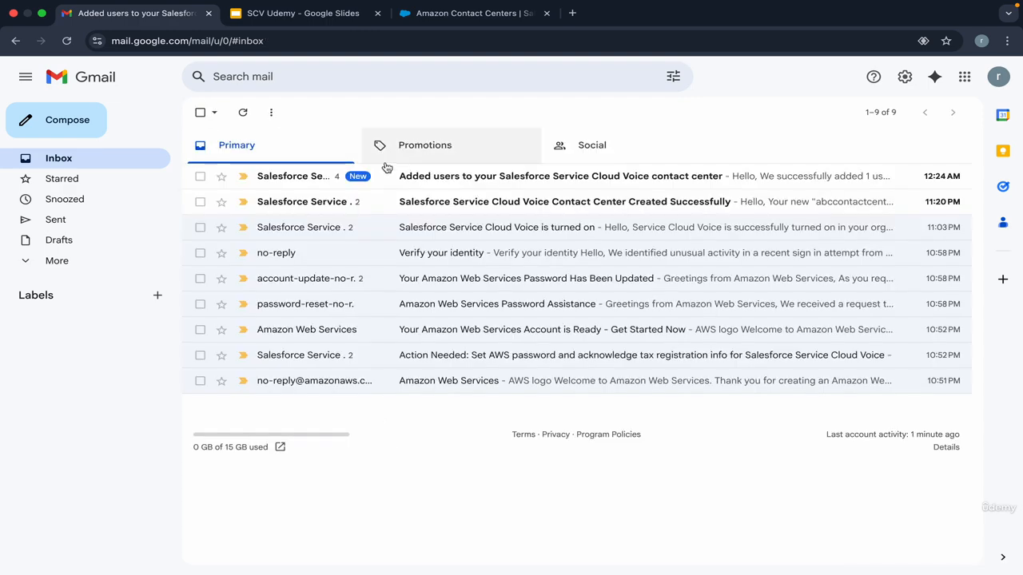
pyautogui.click(387, 171)
pyautogui.click(200, 111)
pyautogui.click(424, 14)
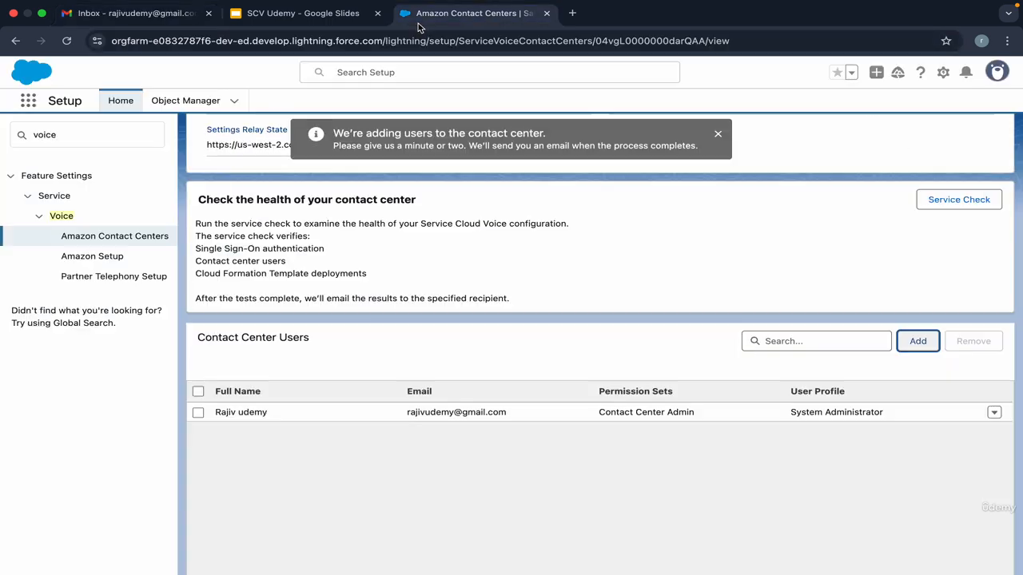
pyautogui.press('super+r')
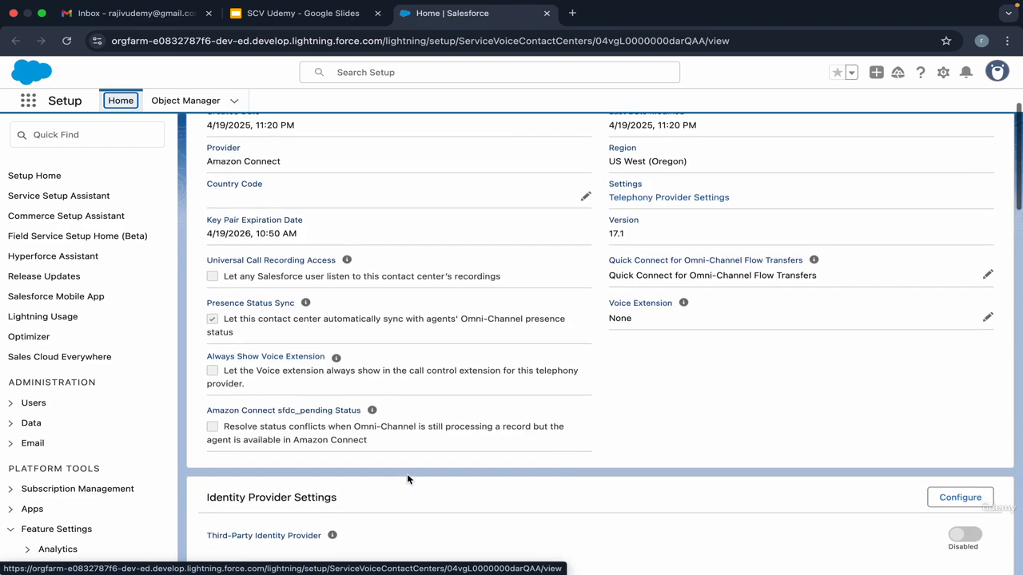
pyautogui.scroll(-5, 407, 479)
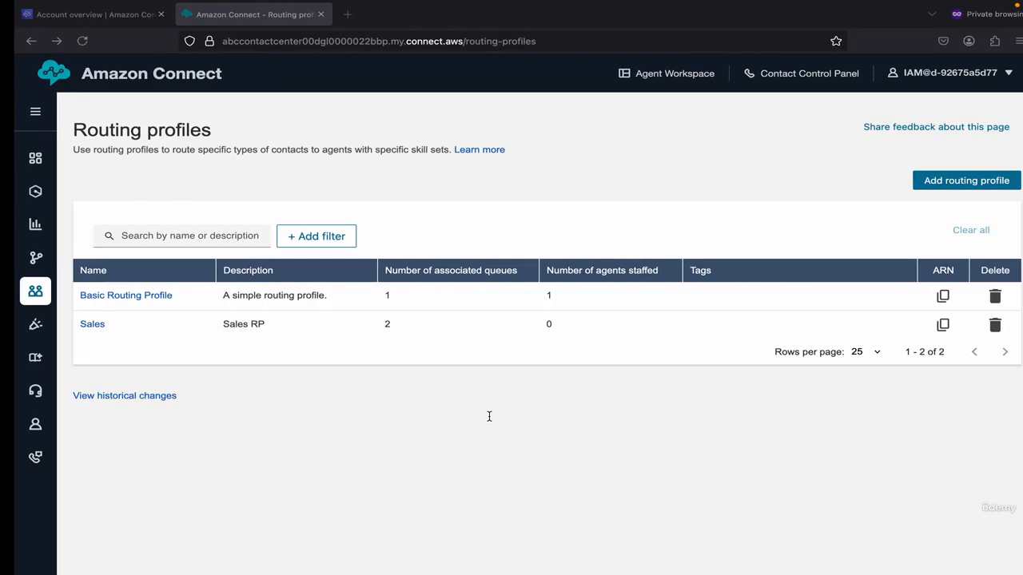
# Step: Open Amazon Connect's User management list, showing scv agent with Basic Routing Profile
pyautogui.moveTo(35, 261)
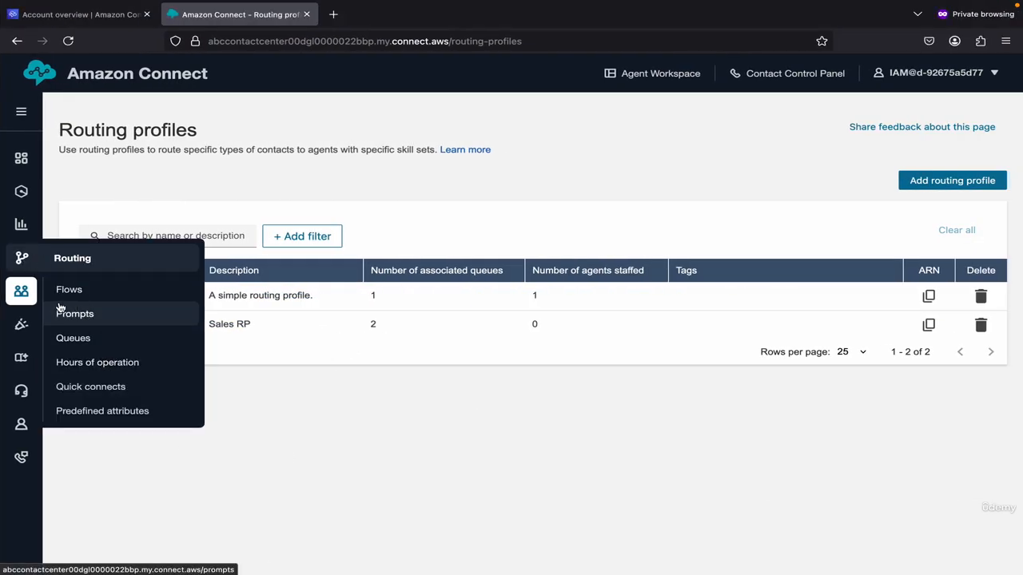
pyautogui.moveTo(23, 290)
pyautogui.click(84, 322)
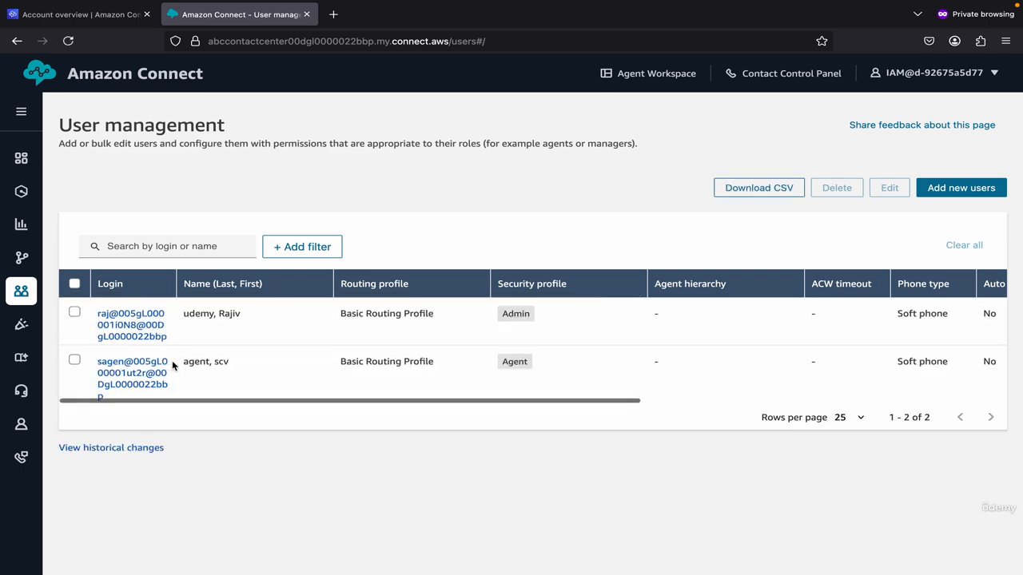
pyautogui.hotkey('ctrl', 'Left')
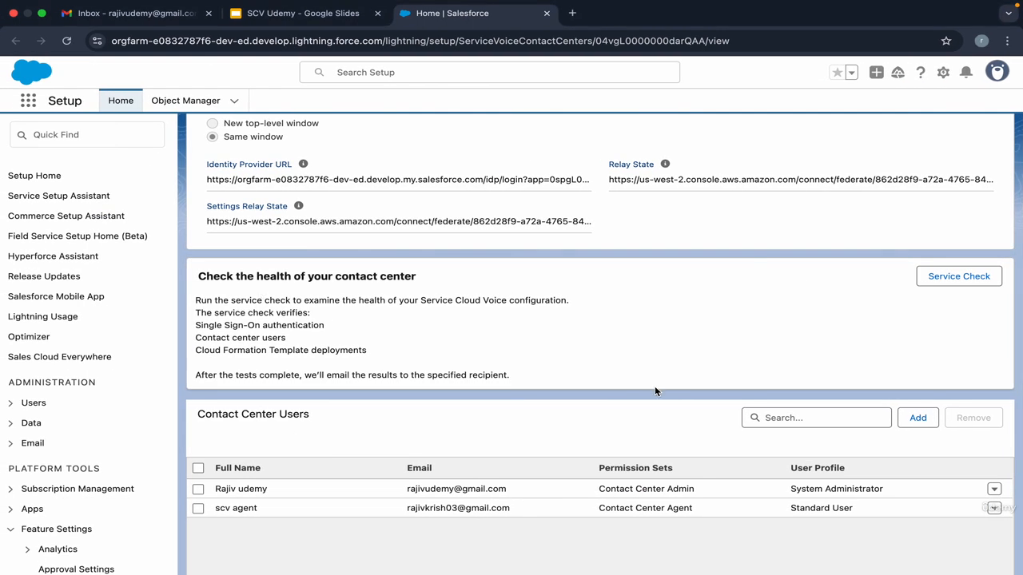
# Step: Remove scv agent from abccontactcenter's Contact Center Users and confirm
pyautogui.scroll(-3, 655, 387)
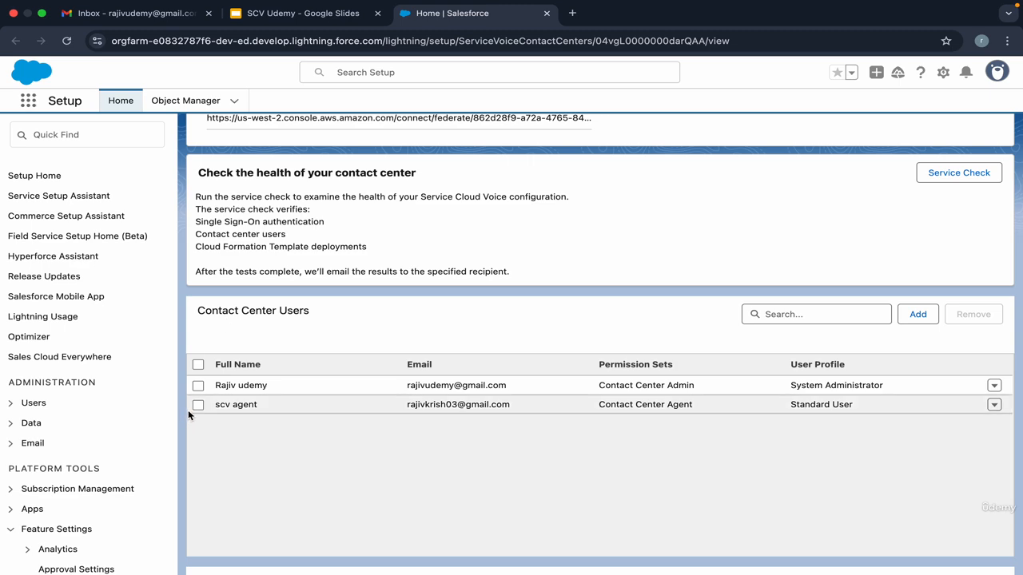
pyautogui.click(198, 405)
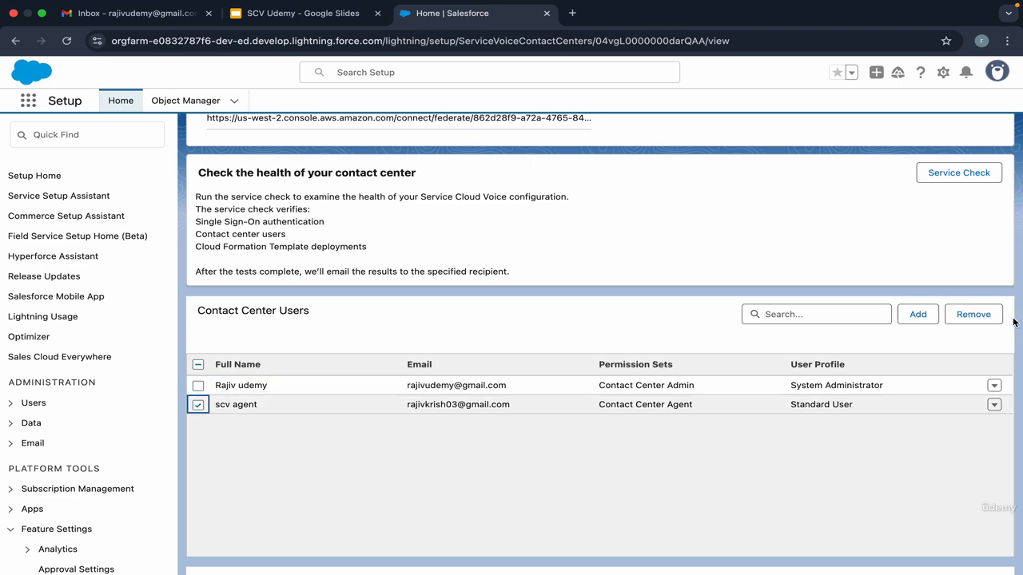
pyautogui.click(975, 315)
pyautogui.click(698, 342)
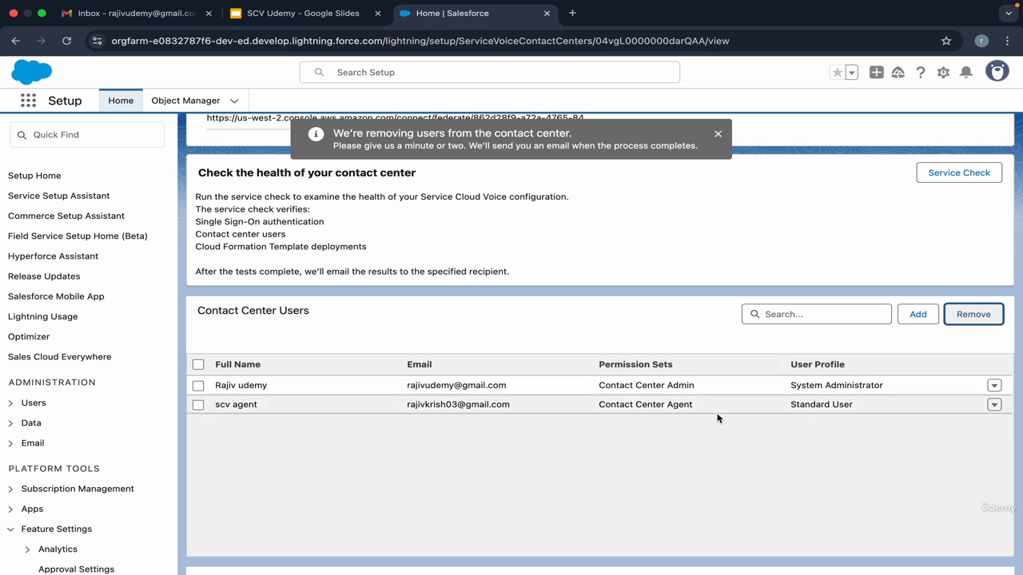
pyautogui.hotkey('ctrl', 'Right')
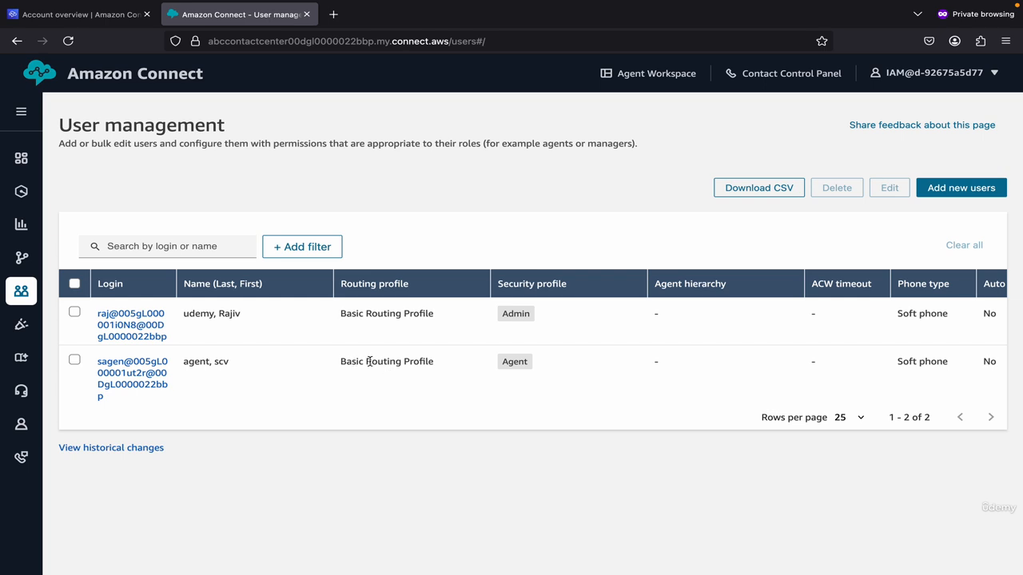
# Step: Reload Amazon Connect's user list to confirm scv agent no longer appears
pyautogui.click(112, 79)
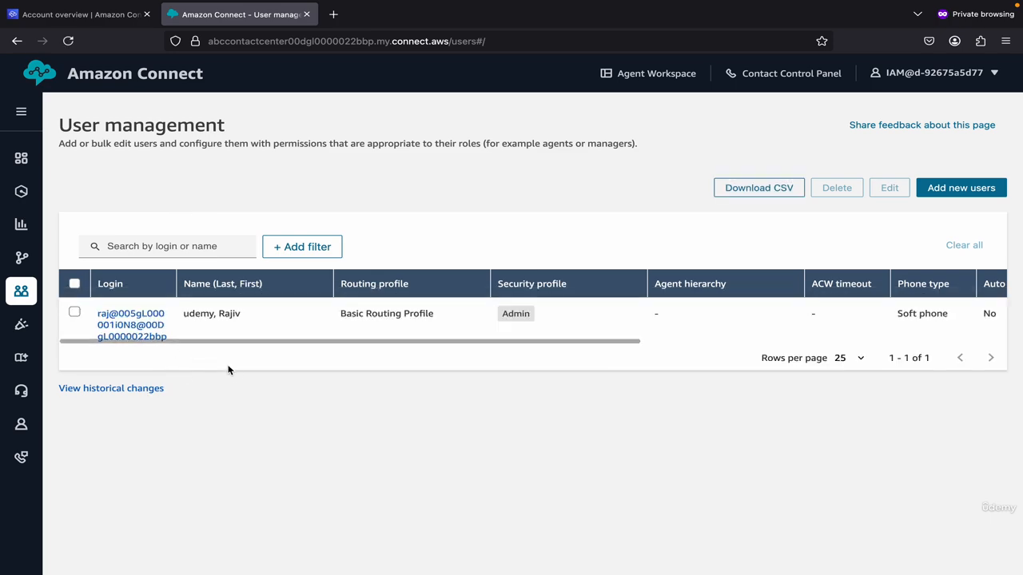
pyautogui.hotkey('ctrl', 'Left')
pyautogui.click(157, 18)
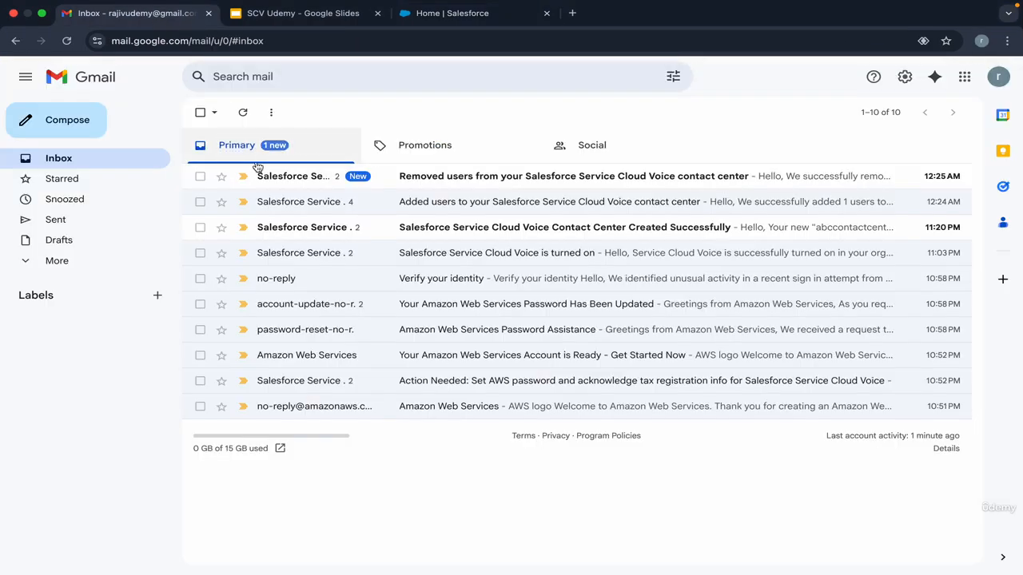
# Step: Read the Gmail 'Removed users' confirmation for abccontactcenter, then reload the Salesforce contact center page
pyautogui.click(314, 174)
pyautogui.tripleClick(325, 146)
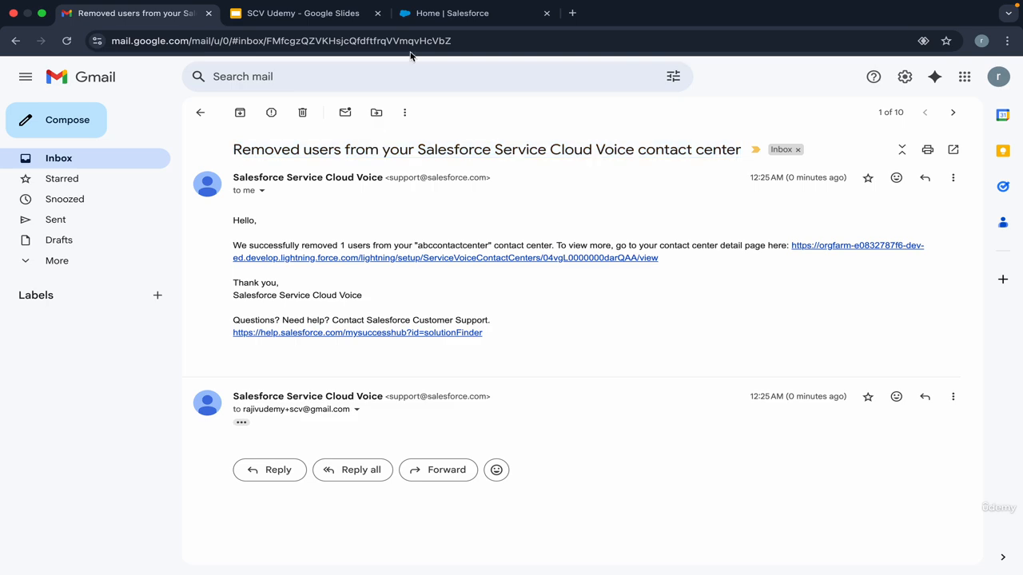
pyautogui.hotkey('ctrl', 'Tab')
pyautogui.click(66, 41)
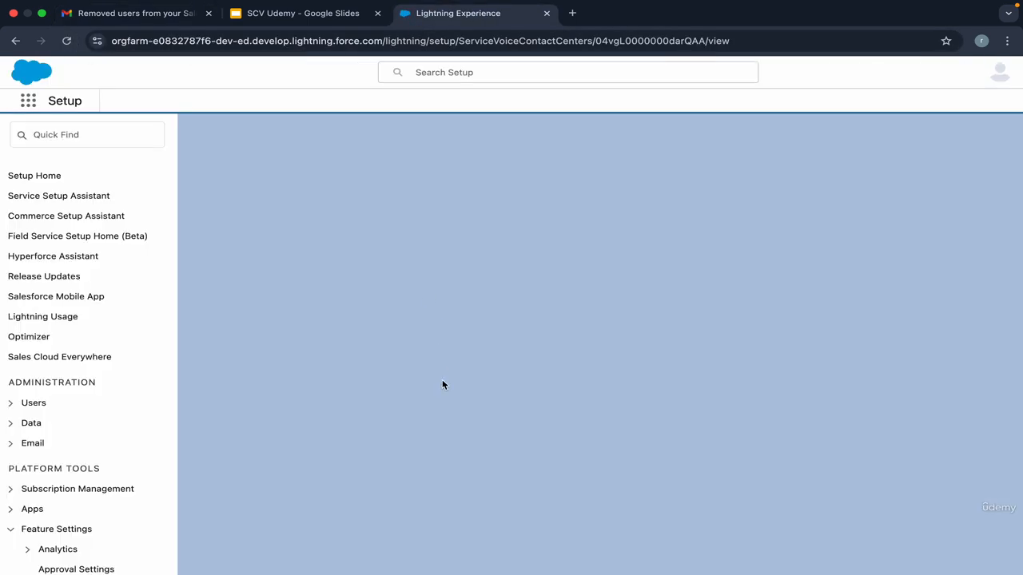
# Step: Add scv agent to Contact Center Users with 'Create a quick connect for each selected user' checked
pyautogui.scroll(-10, 443, 386)
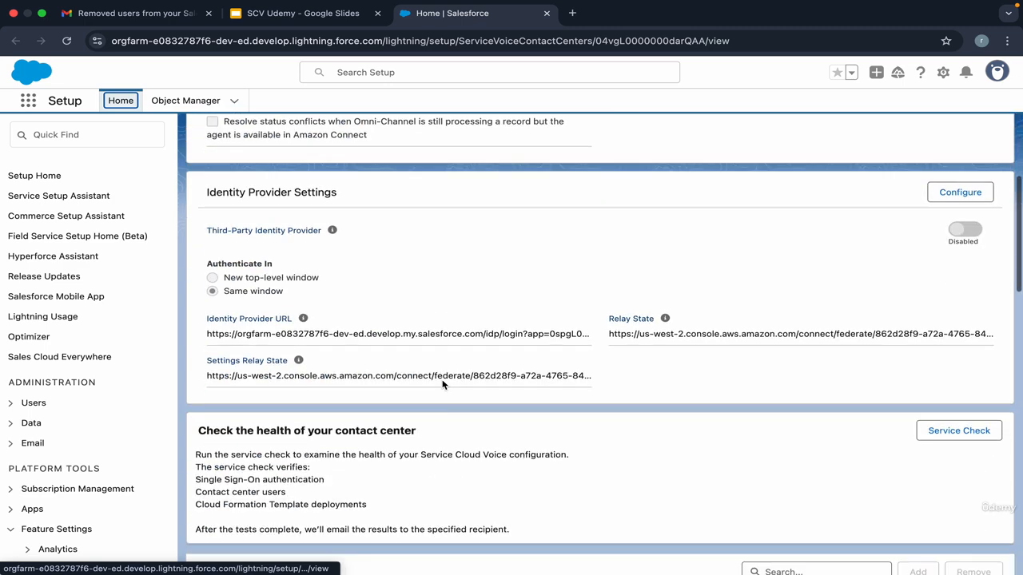
pyautogui.scroll(-3, 443, 385)
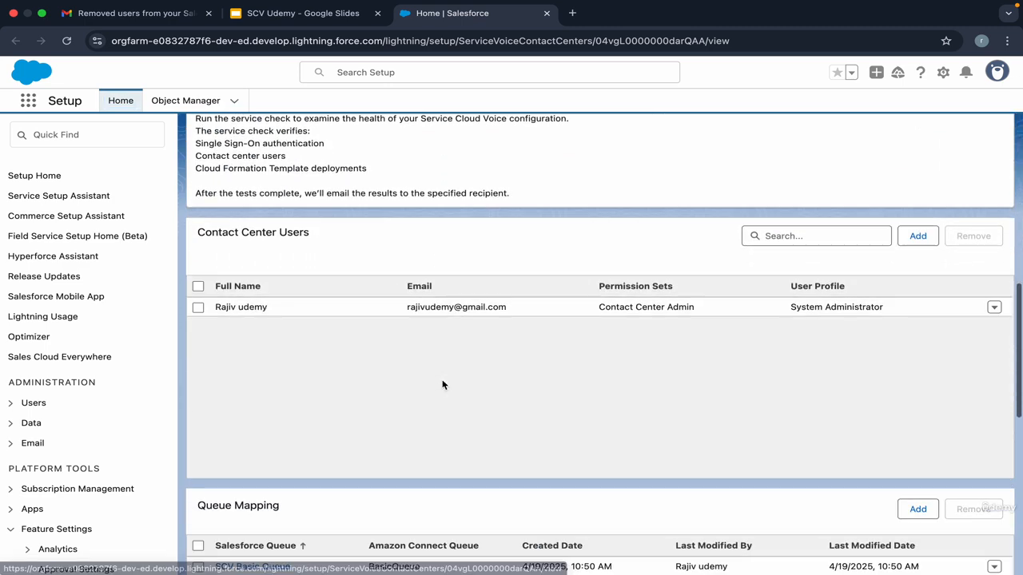
pyautogui.click(918, 236)
pyautogui.click(306, 322)
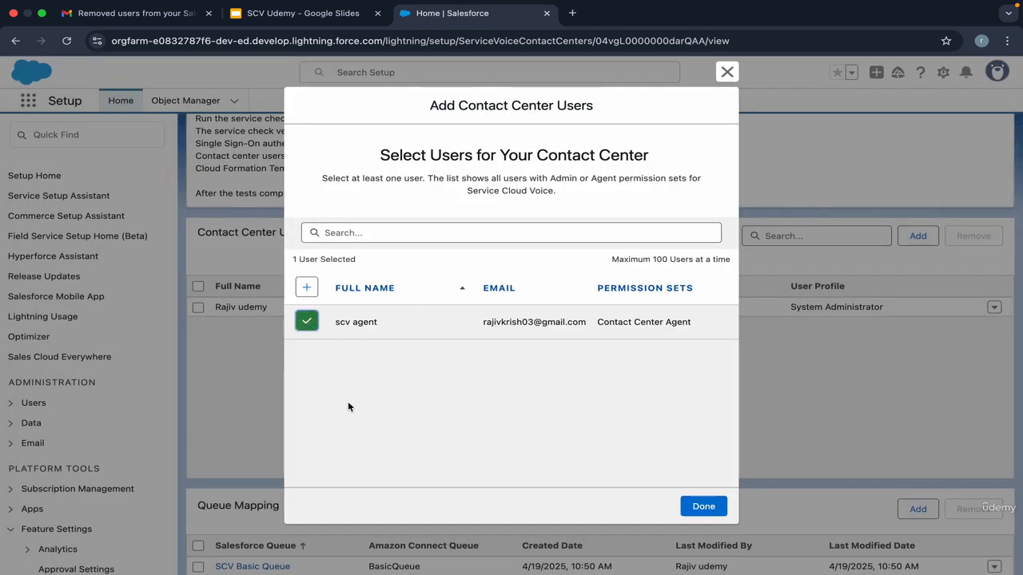
pyautogui.scroll(-1, 348, 401)
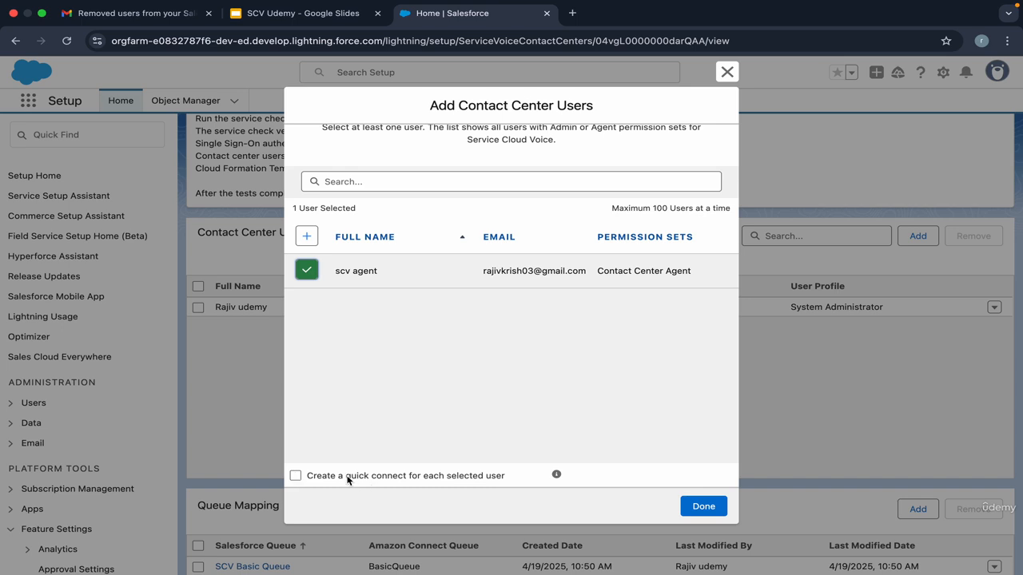
pyautogui.moveTo(346, 480)
pyautogui.mouseDown()
pyautogui.moveTo(430, 483)
pyautogui.moveTo(347, 480)
pyautogui.mouseUp()
pyautogui.click(406, 477)
pyautogui.click(372, 486)
pyautogui.click(696, 506)
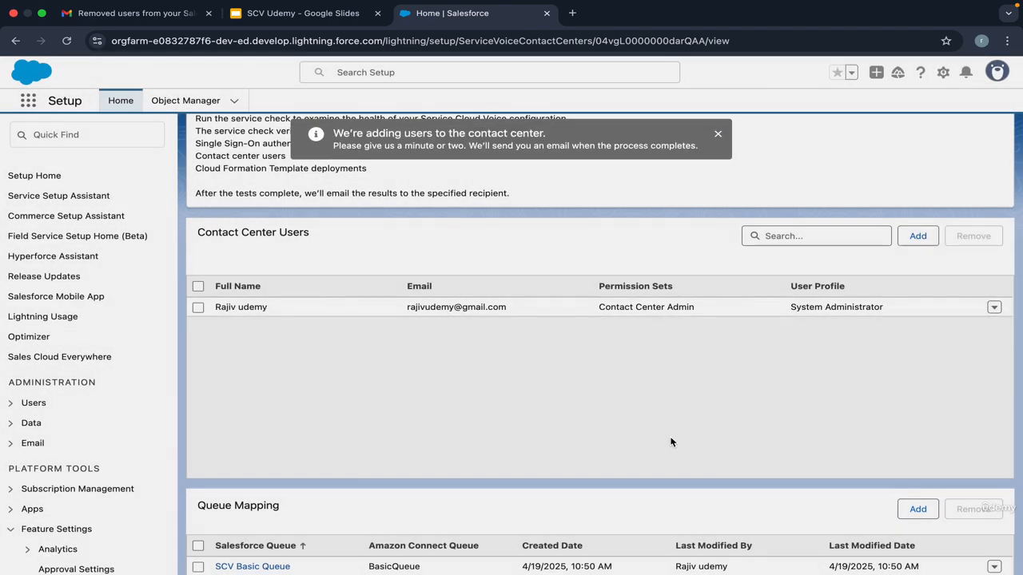
pyautogui.hotkey('ctrl', 'Right')
# Step: Reload Amazon Connect and open the Routing > Quick connects list
pyautogui.click(68, 42)
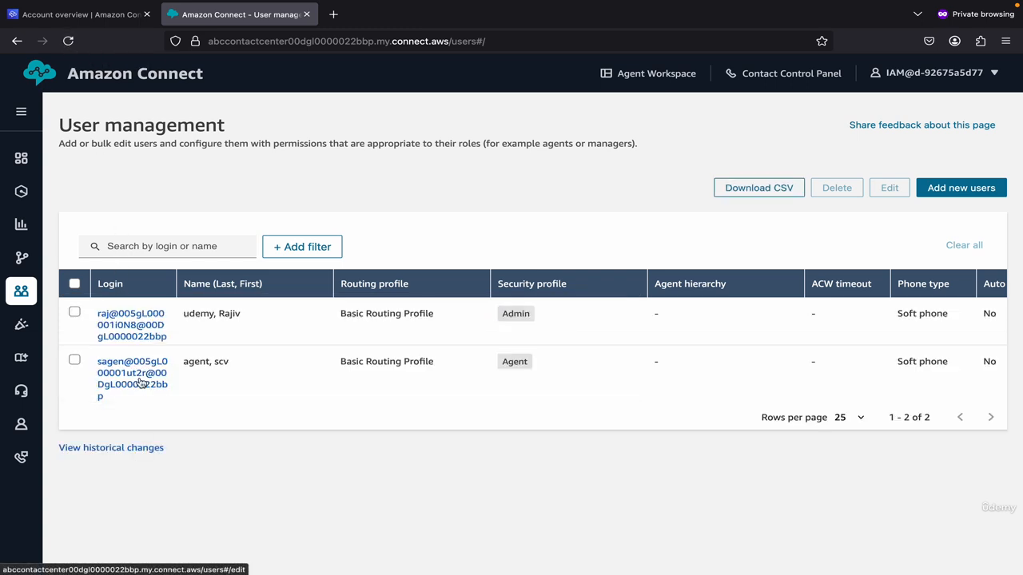
pyautogui.moveTo(24, 295)
pyautogui.moveTo(24, 270)
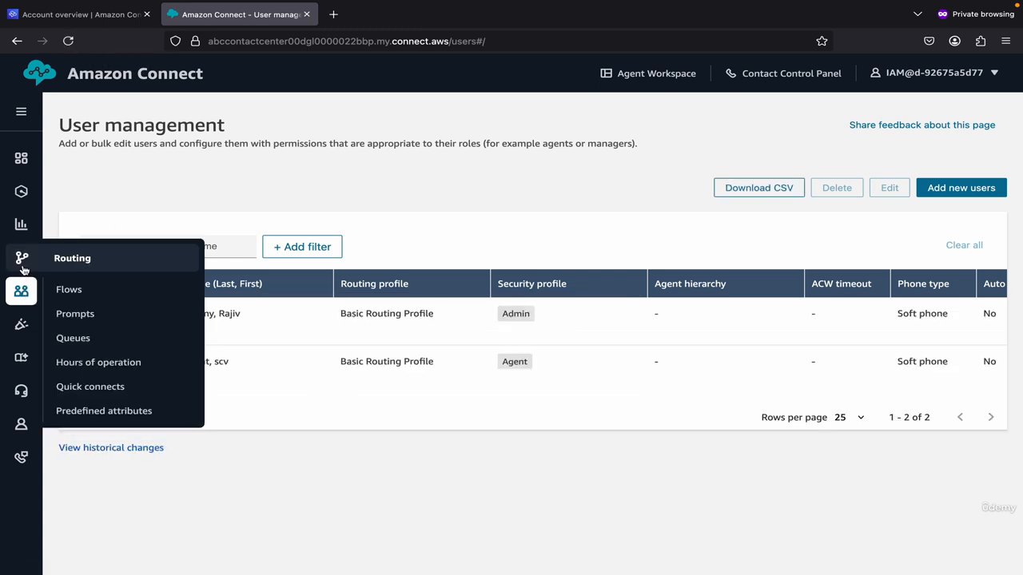
pyautogui.click(90, 386)
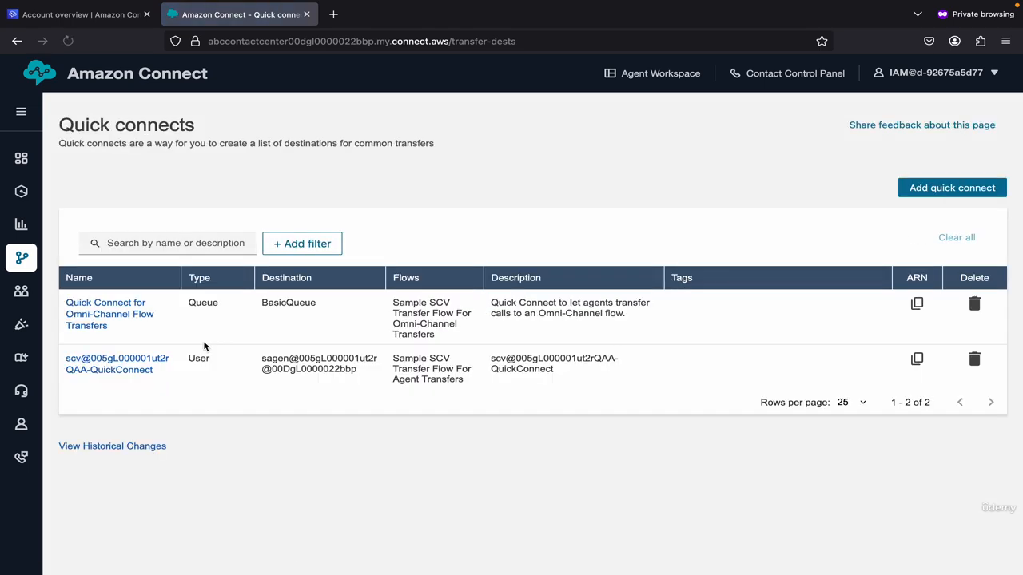
# Step: Review the new scv agent user quick connect's name, destination, flow and description
pyautogui.moveTo(180, 382); pyautogui.dragTo(64, 361)
pyautogui.tripleClick(296, 361)
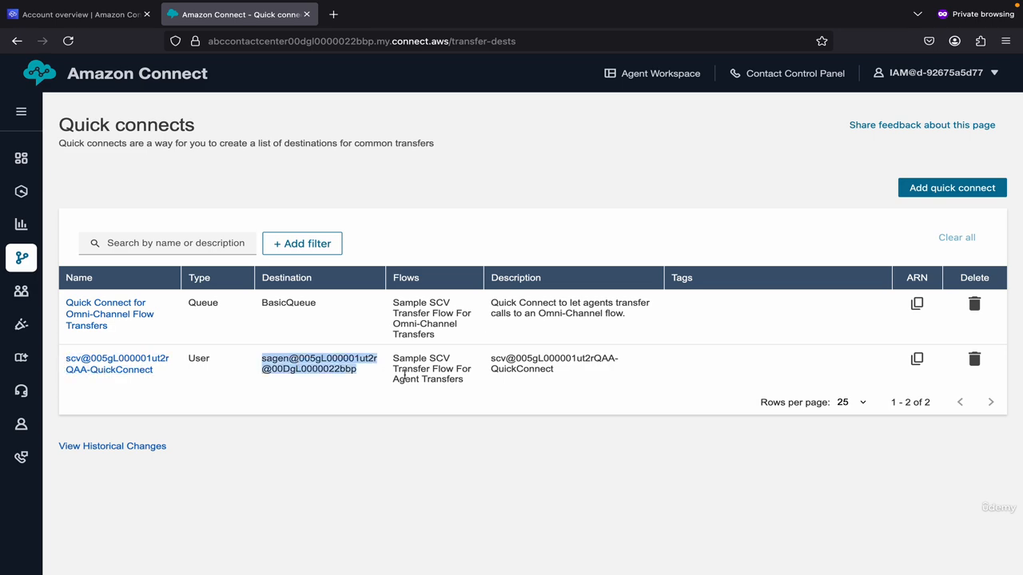
pyautogui.tripleClick(405, 374)
pyautogui.click(512, 368)
pyautogui.tripleClick(532, 366)
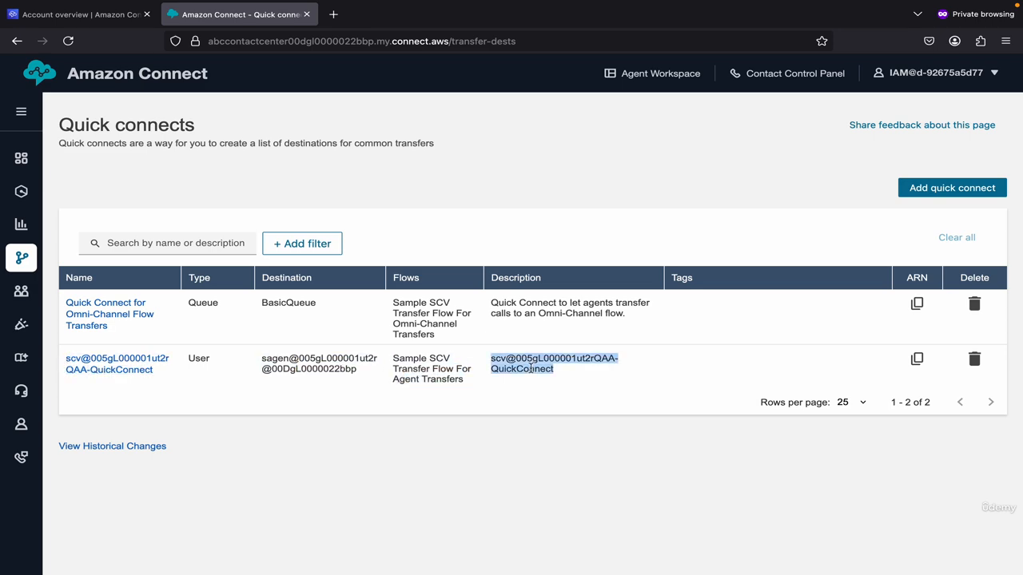
pyautogui.click(532, 369)
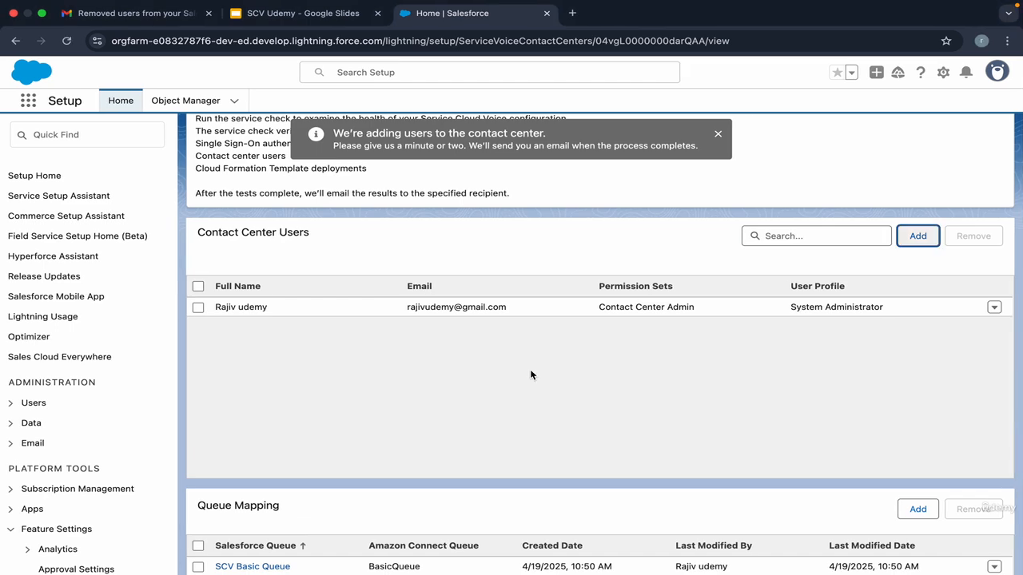
# Step: In Google Slides, advance past the Amazon Omni vs Salesforce Omni comparison slide
pyautogui.scroll(3, 530, 371)
pyautogui.scroll(3, 531, 374)
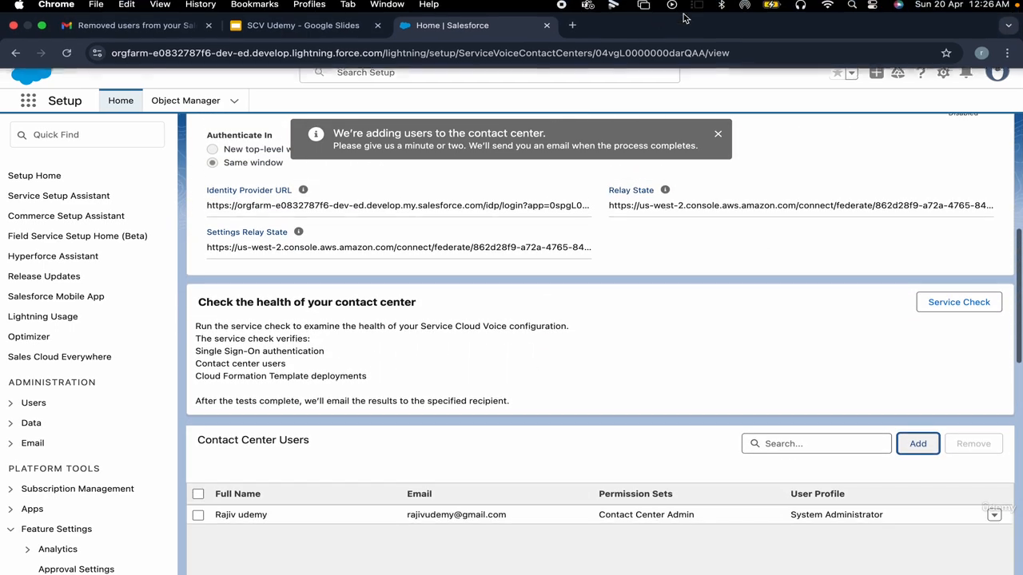
pyautogui.click(338, 14)
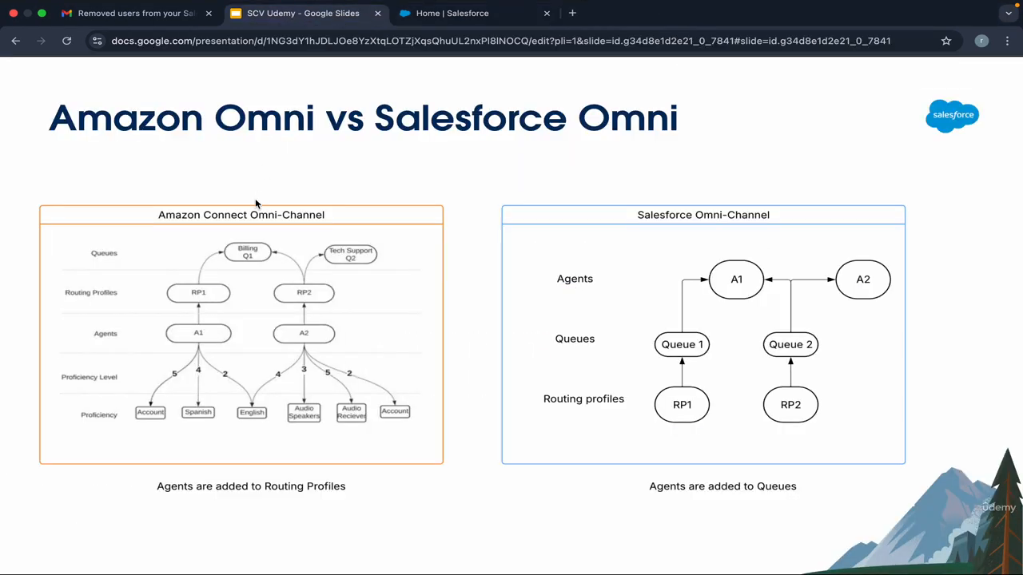
pyautogui.click(243, 292)
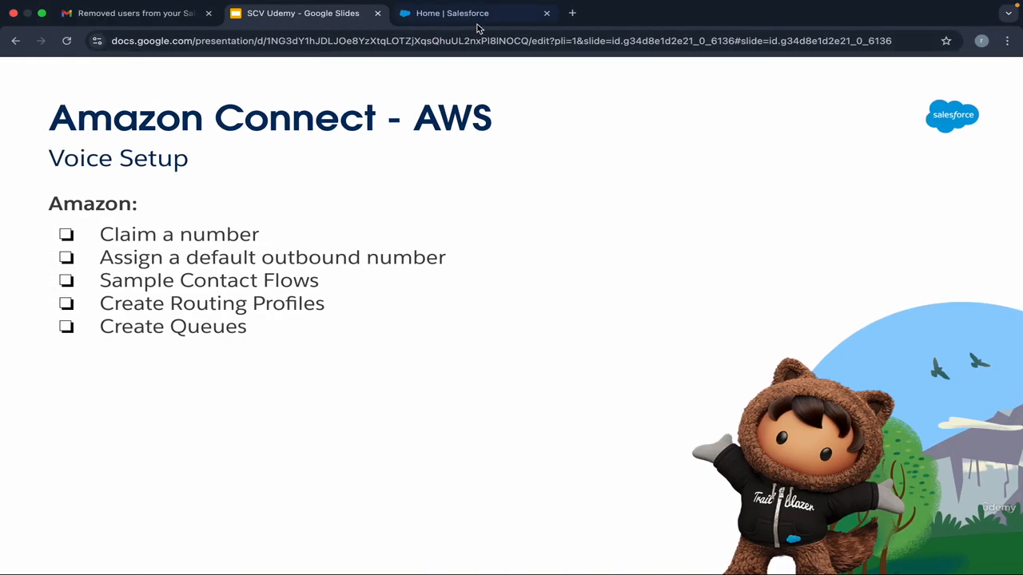
# Step: Open SCV Basic Queue from the contact center page in a new tab
pyautogui.click(477, 25)
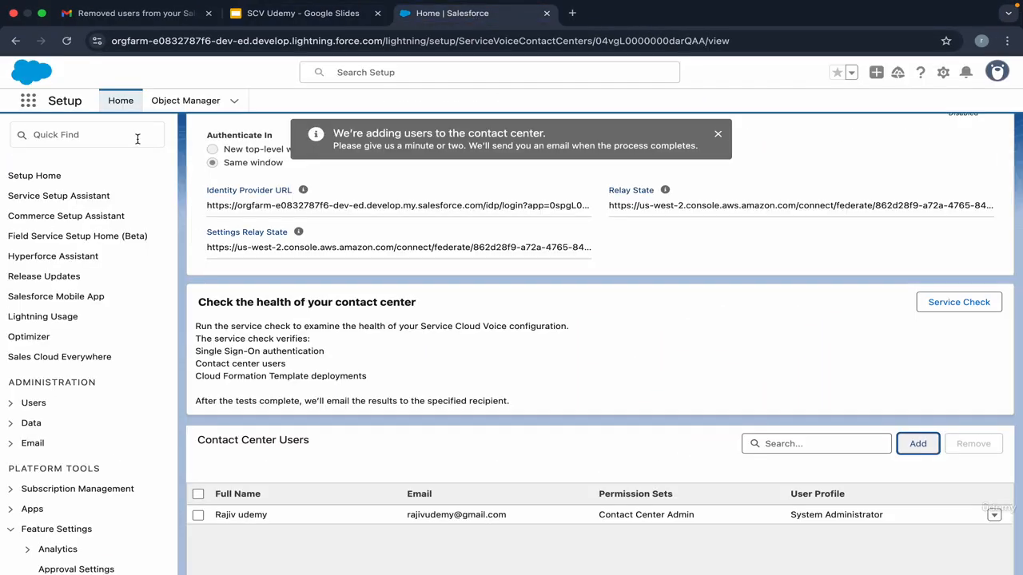
pyautogui.scroll(-5, 318, 371)
pyautogui.scroll(-1, 319, 372)
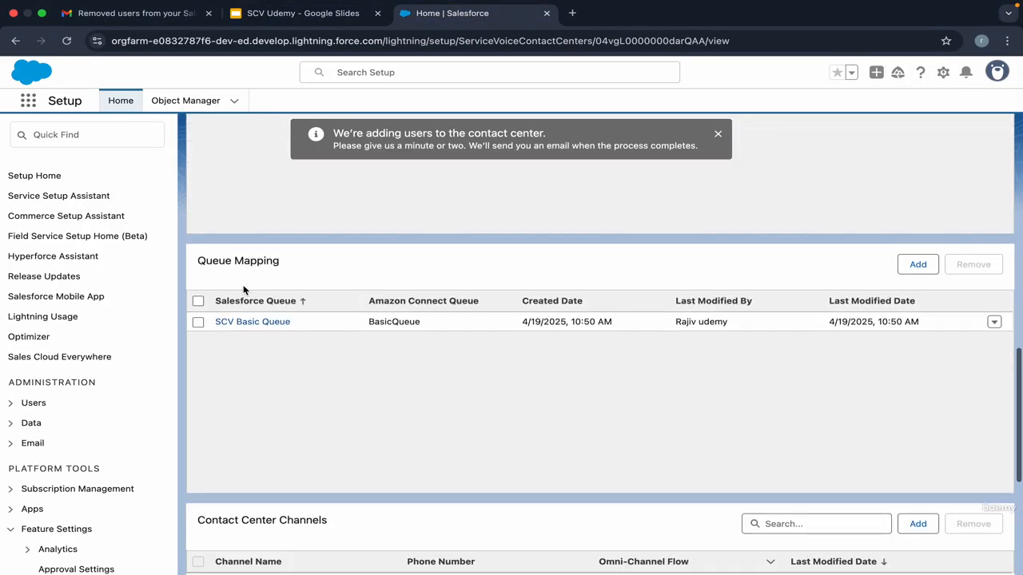
pyautogui.rightClick(268, 322)
pyautogui.click(289, 330)
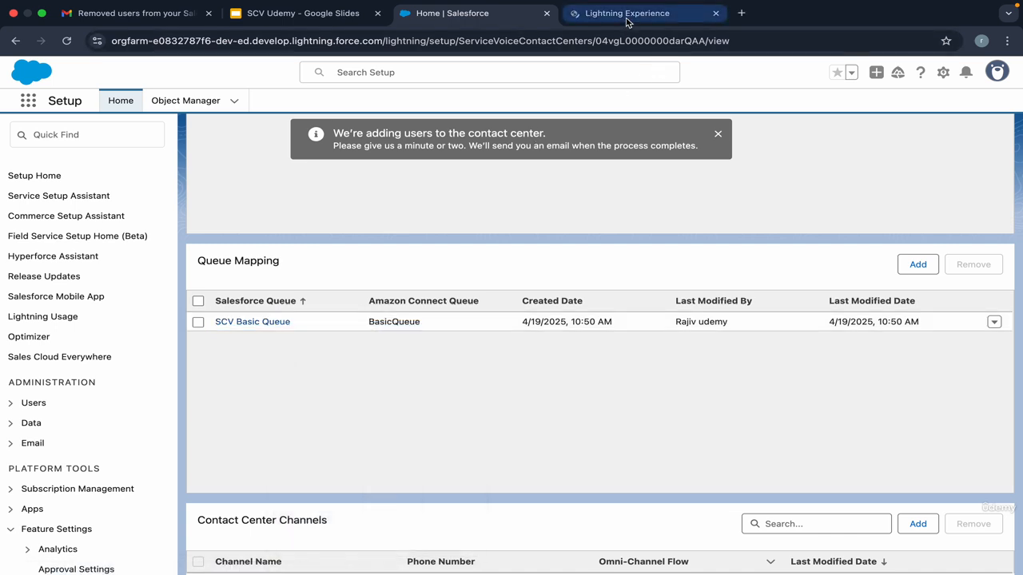
pyautogui.click(587, 13)
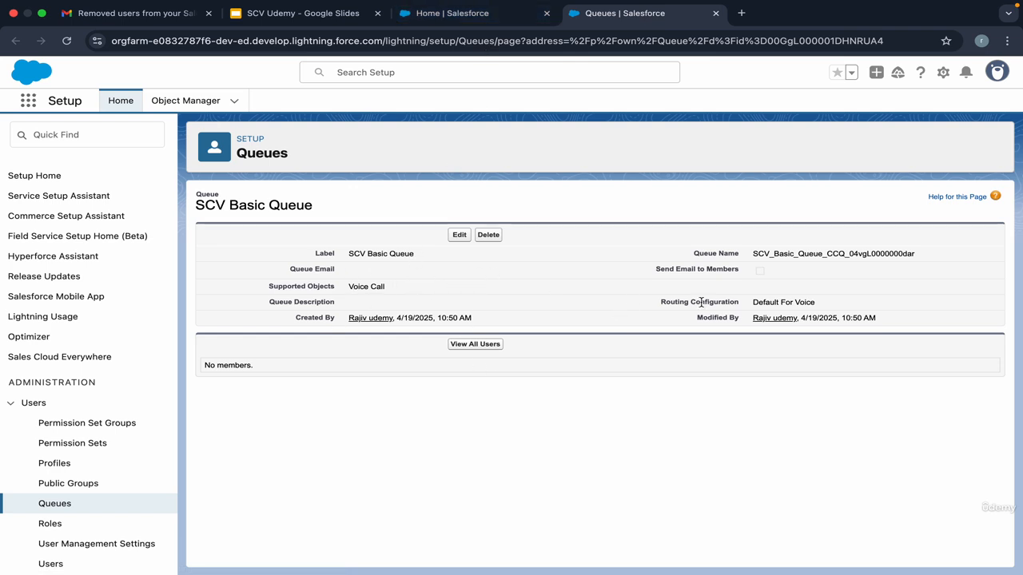
# Step: Open Routing Configurations in a new tab and check its External Routing model
pyautogui.moveTo(661, 305); pyautogui.dragTo(755, 304)
pyautogui.press('super+c')
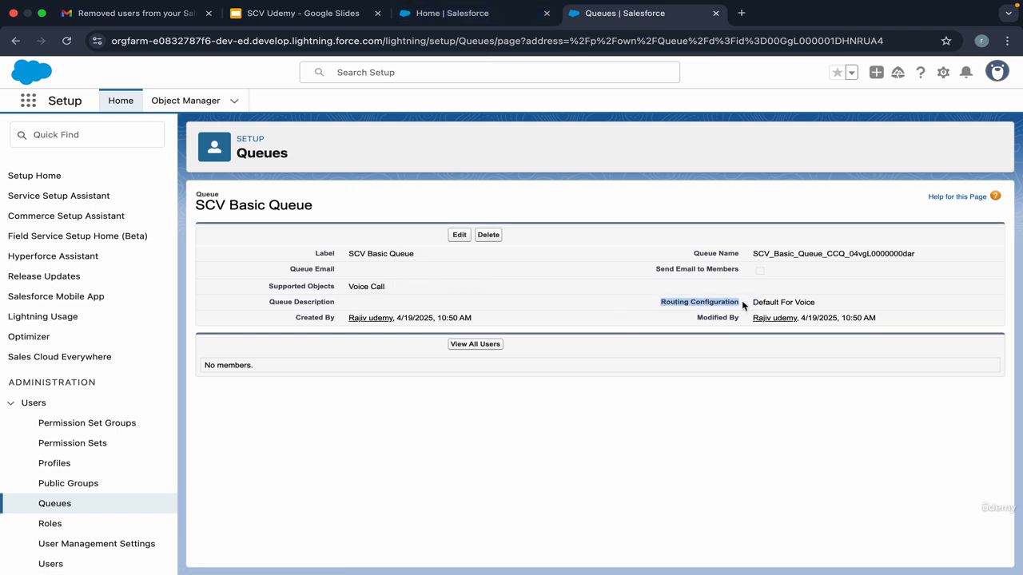
pyautogui.click(115, 138)
pyautogui.press('super+v')
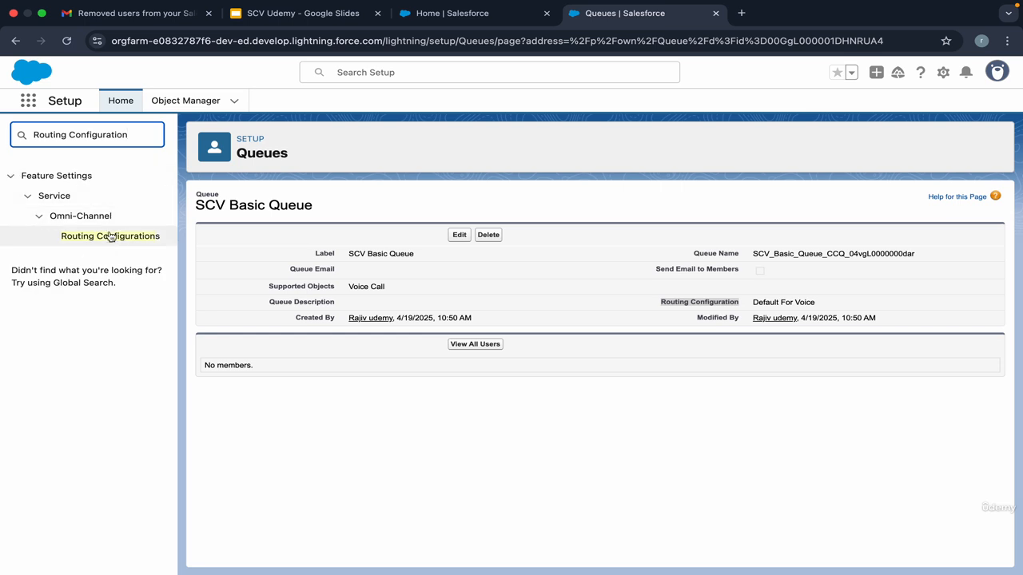
pyautogui.rightClick(113, 238)
pyautogui.click(135, 249)
pyautogui.click(781, 18)
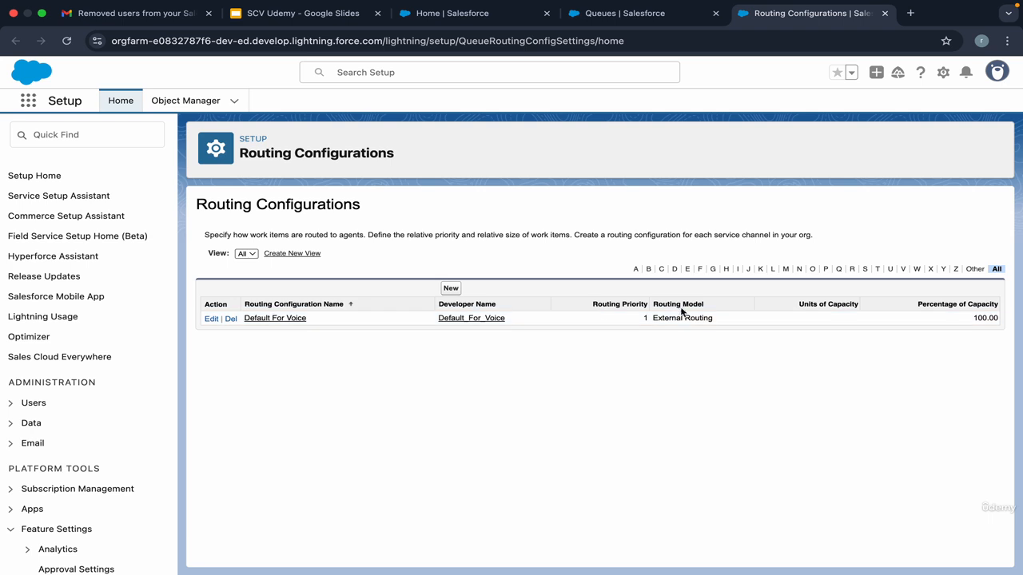
pyautogui.moveTo(718, 320); pyautogui.dragTo(656, 318)
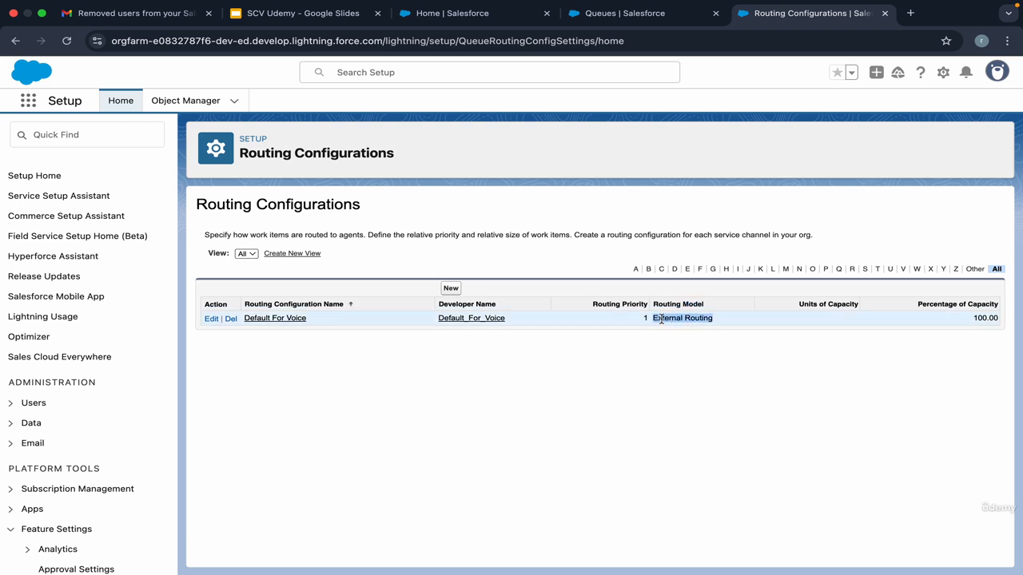
pyautogui.click(686, 320)
# Step: Check that SCV Basic Queue uses Default For Voice and has no members
pyautogui.click(622, 13)
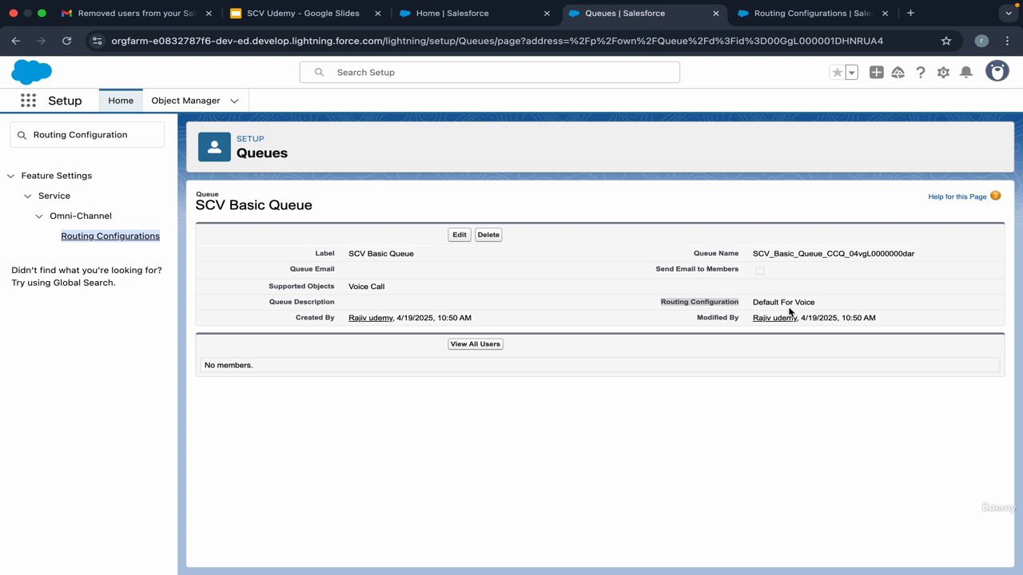
pyautogui.tripleClick(788, 303)
pyautogui.click(792, 304)
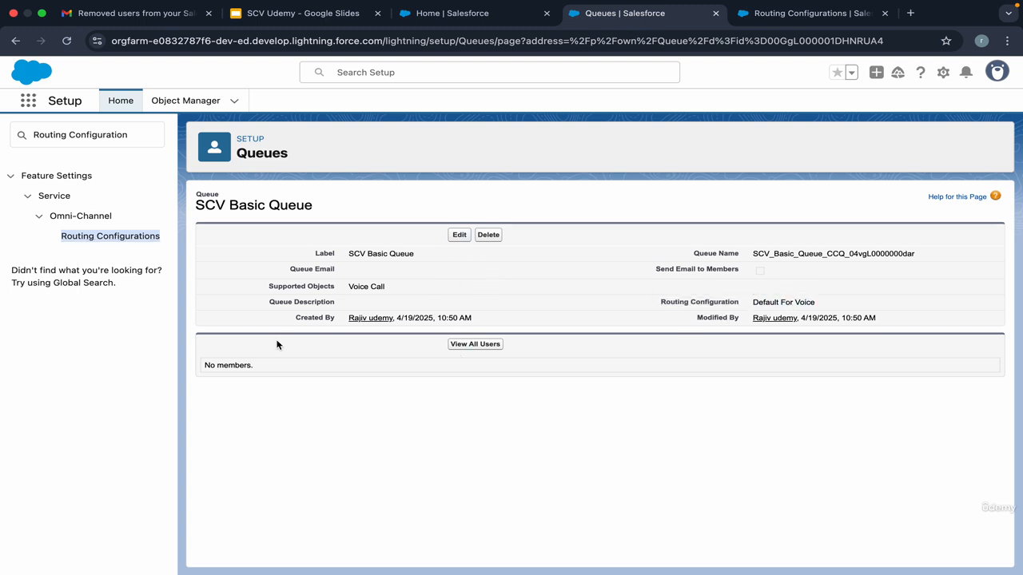
pyautogui.tripleClick(239, 373)
pyautogui.click(418, 393)
pyautogui.tripleClick(229, 378)
pyautogui.click(255, 378)
pyautogui.click(451, 13)
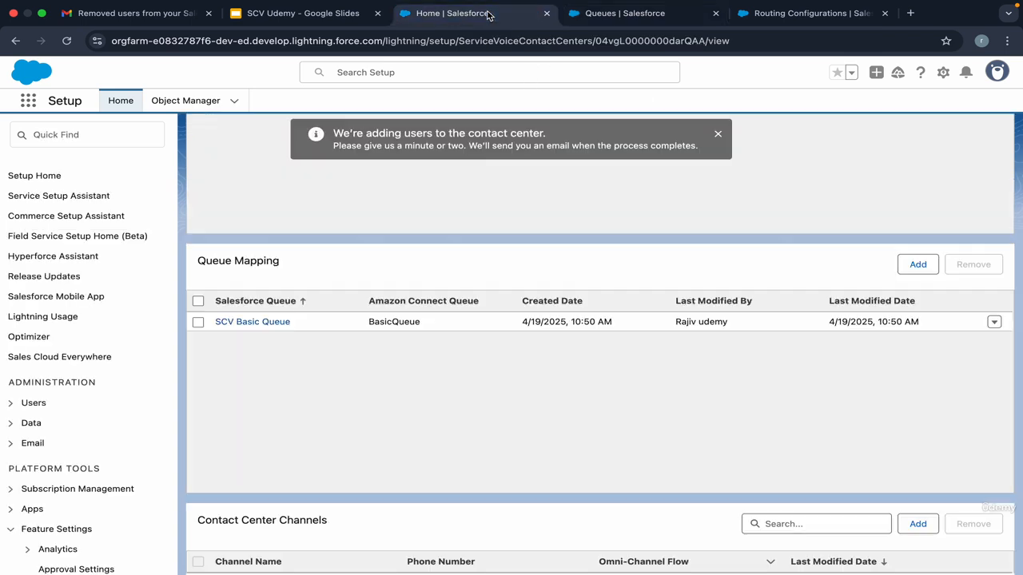
# Step: Add a contact center channel named Voice Number 1 on the available phone number
pyautogui.click(98, 134)
pyautogui.write('voice')
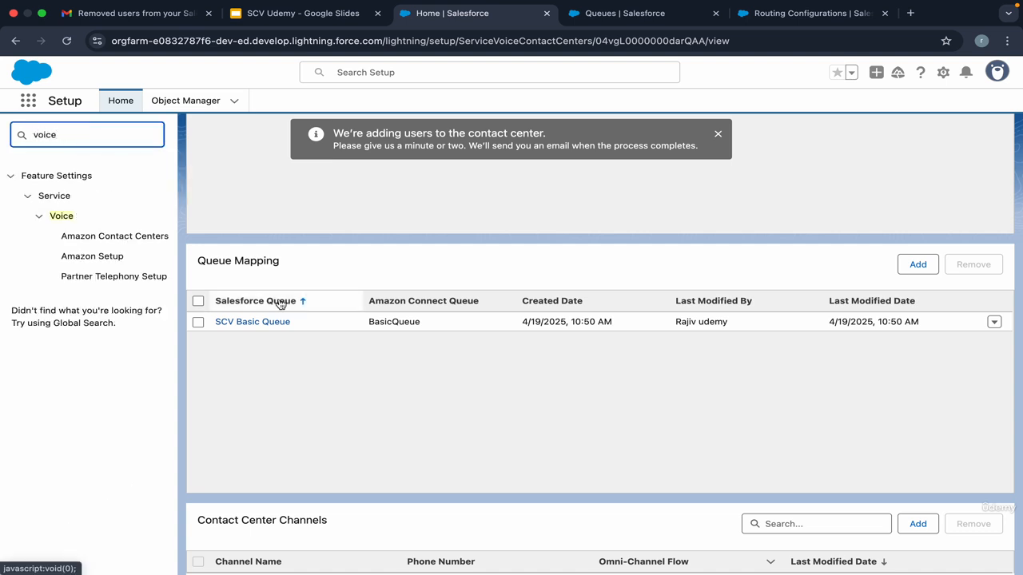
pyautogui.scroll(-2, 279, 302)
pyautogui.scroll(-3, 269, 387)
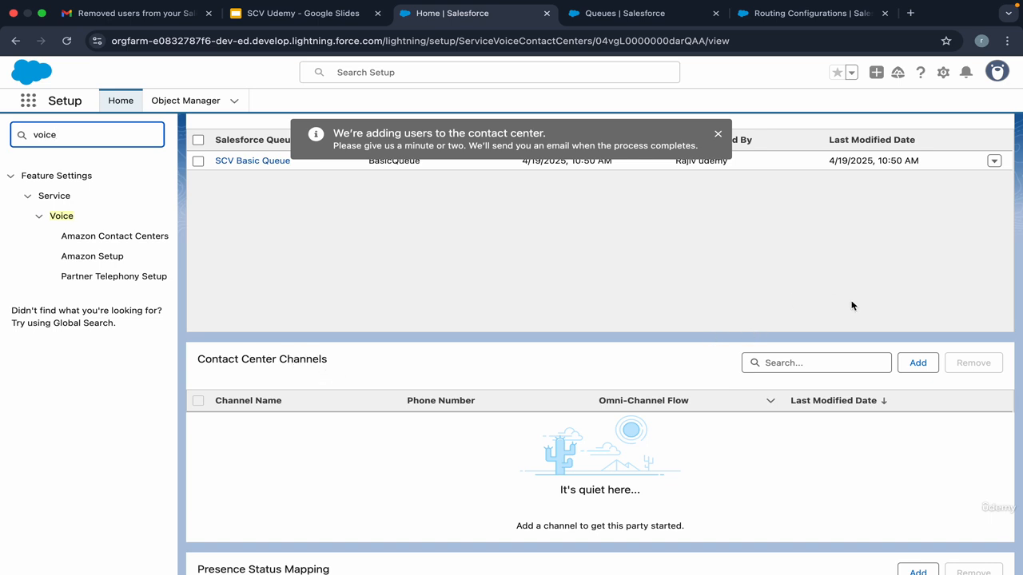
pyautogui.scroll(-2, 876, 342)
pyautogui.click(918, 292)
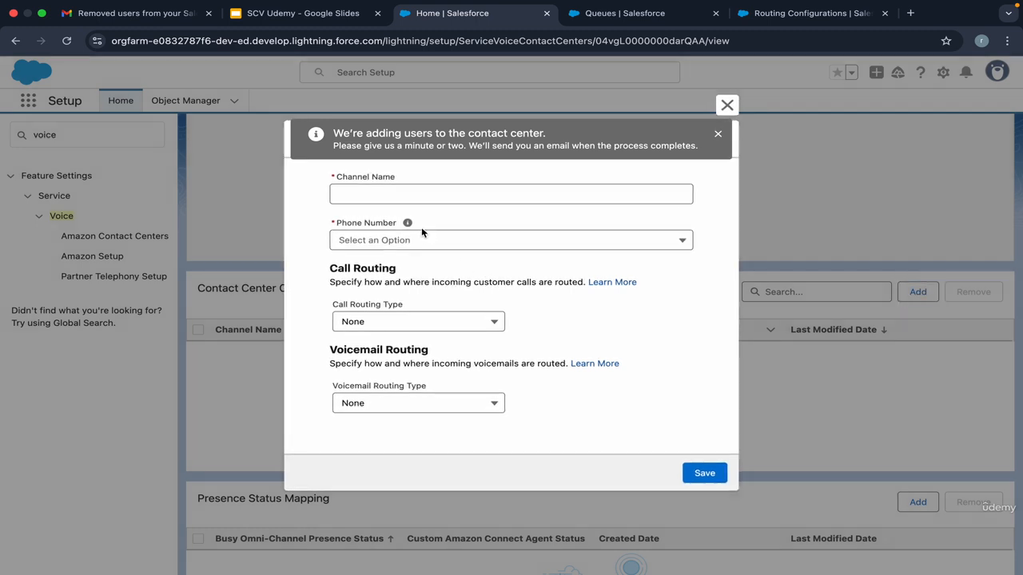
pyautogui.click(409, 193)
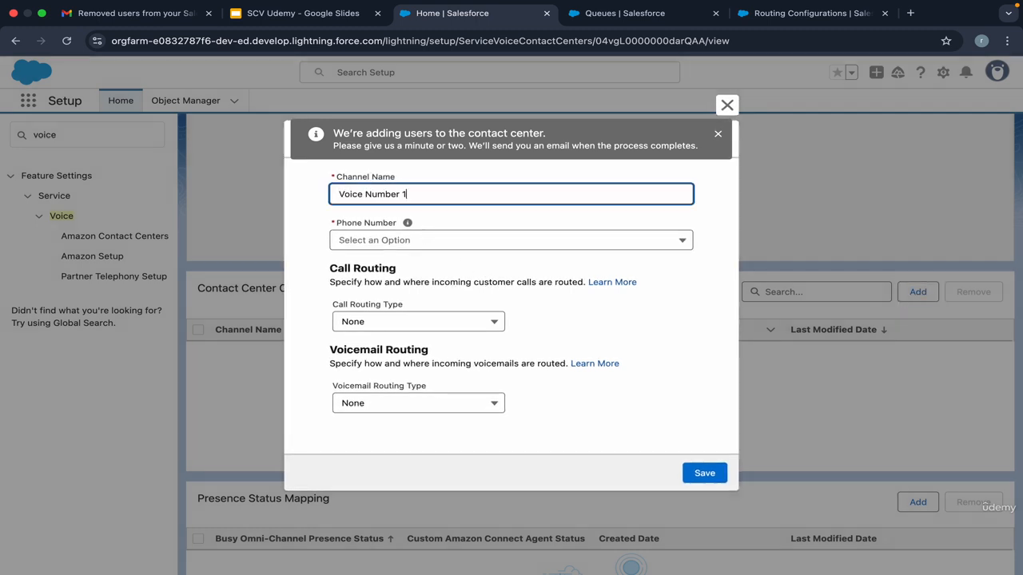
pyautogui.click(404, 242)
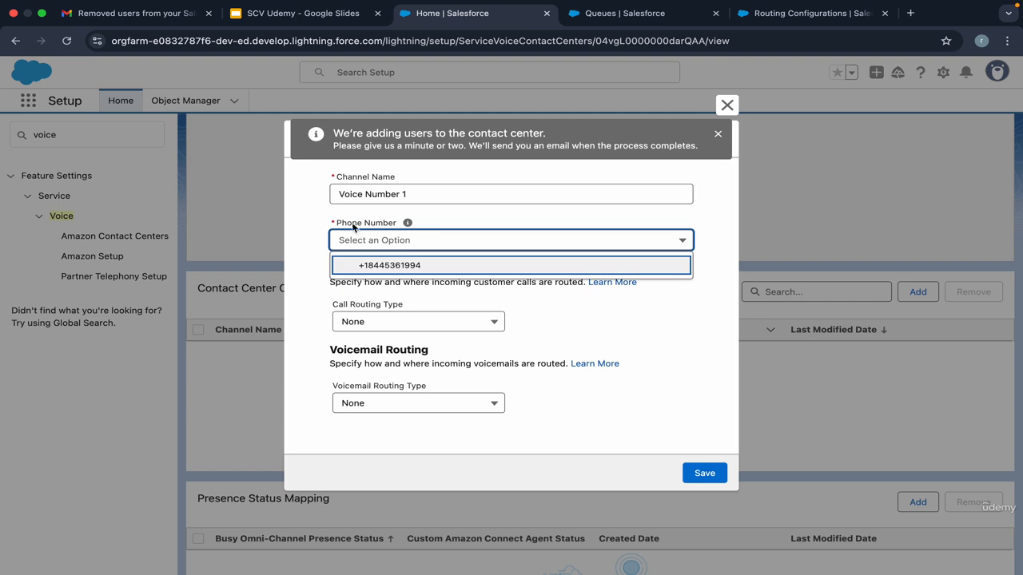
pyautogui.click(397, 267)
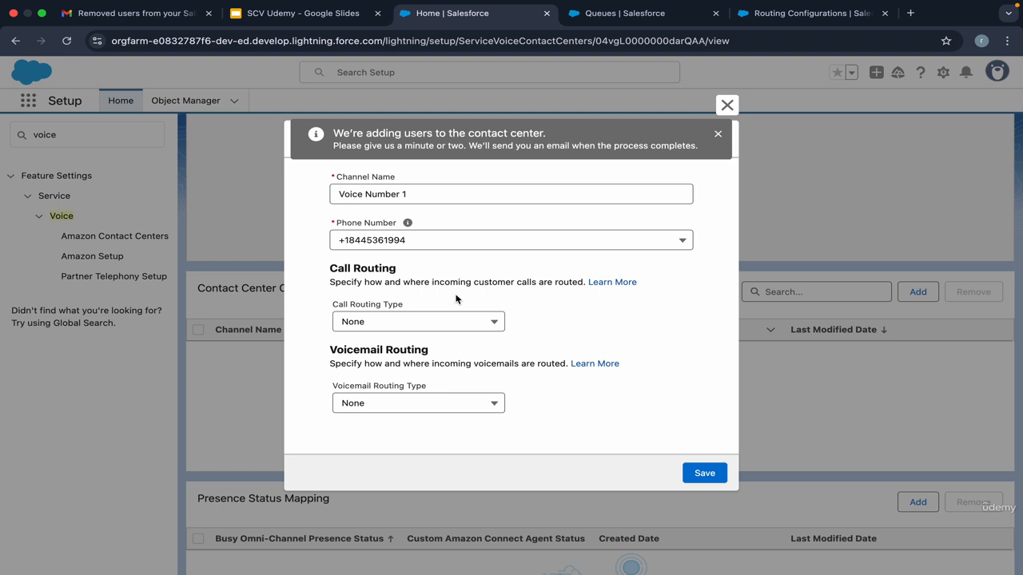
# Step: Set the channel's Call Routing Type to Queue with SCV Basic Queue, and save
pyautogui.click(446, 323)
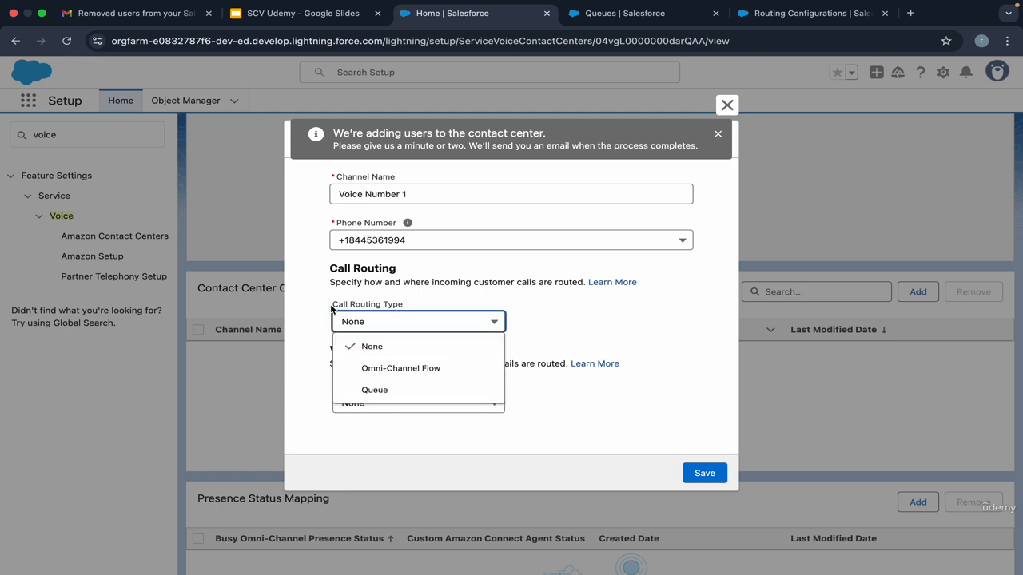
pyautogui.click(401, 390)
pyautogui.click(455, 337)
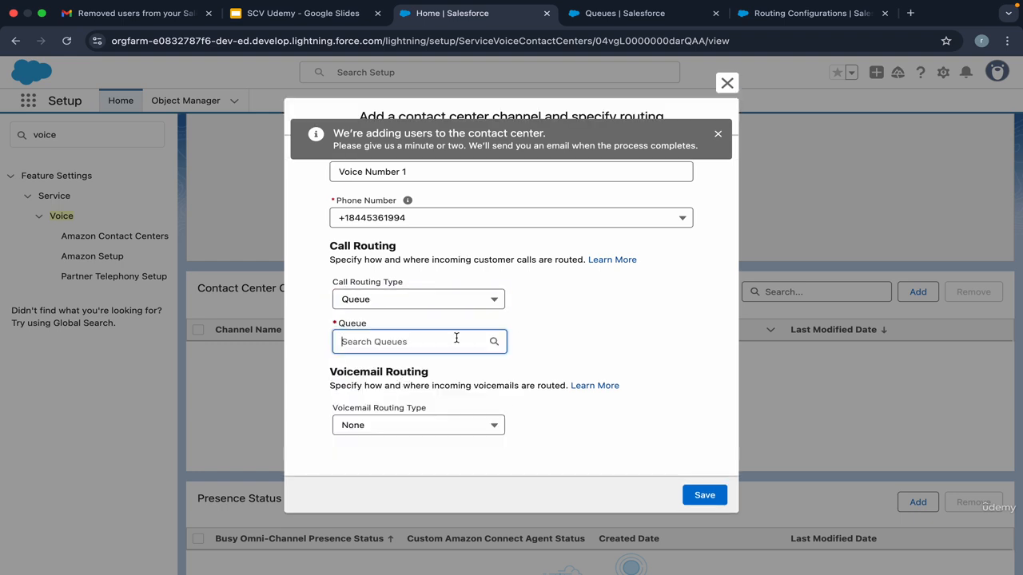
pyautogui.click(424, 376)
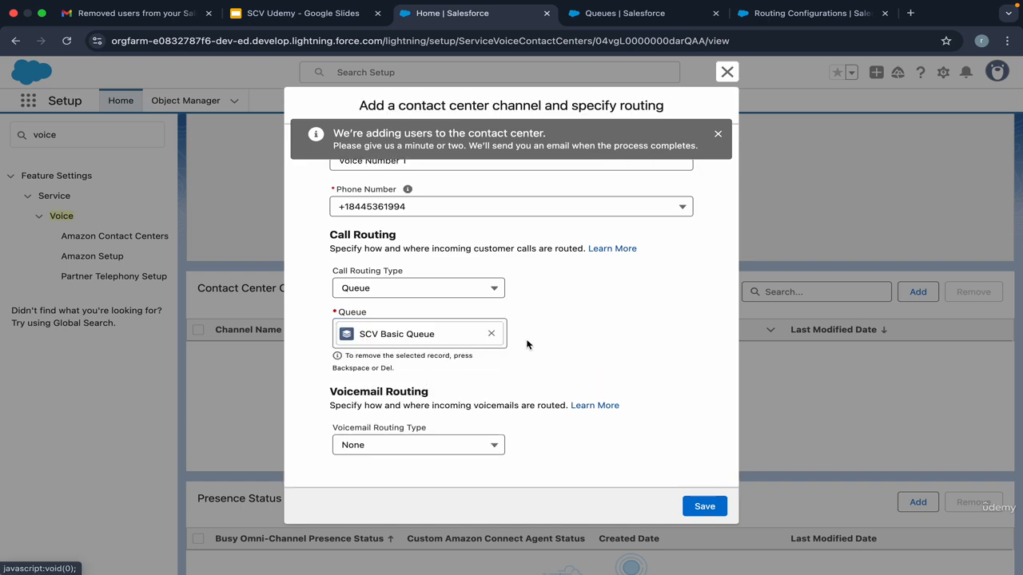
pyautogui.click(701, 499)
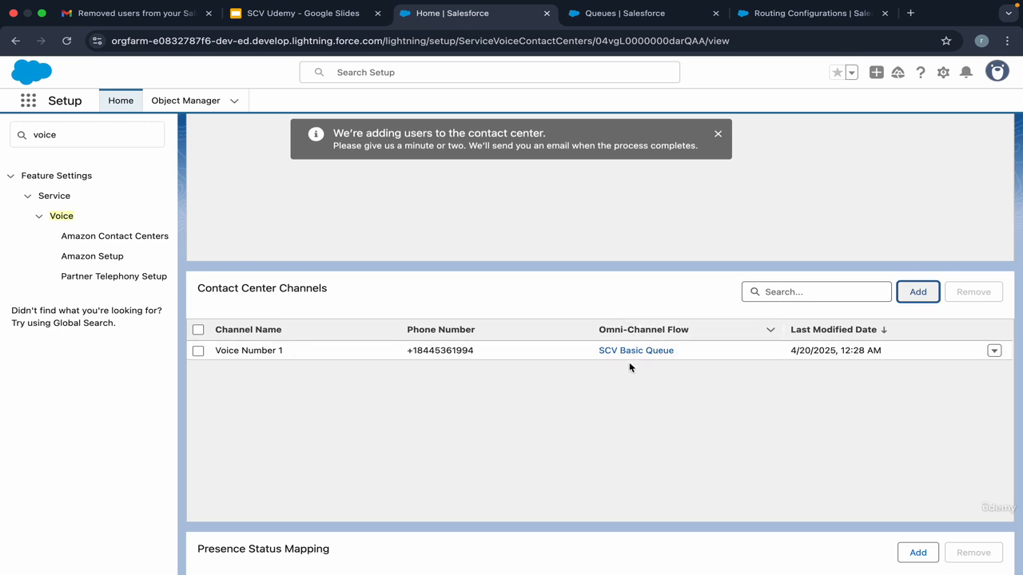
pyautogui.click(92, 258)
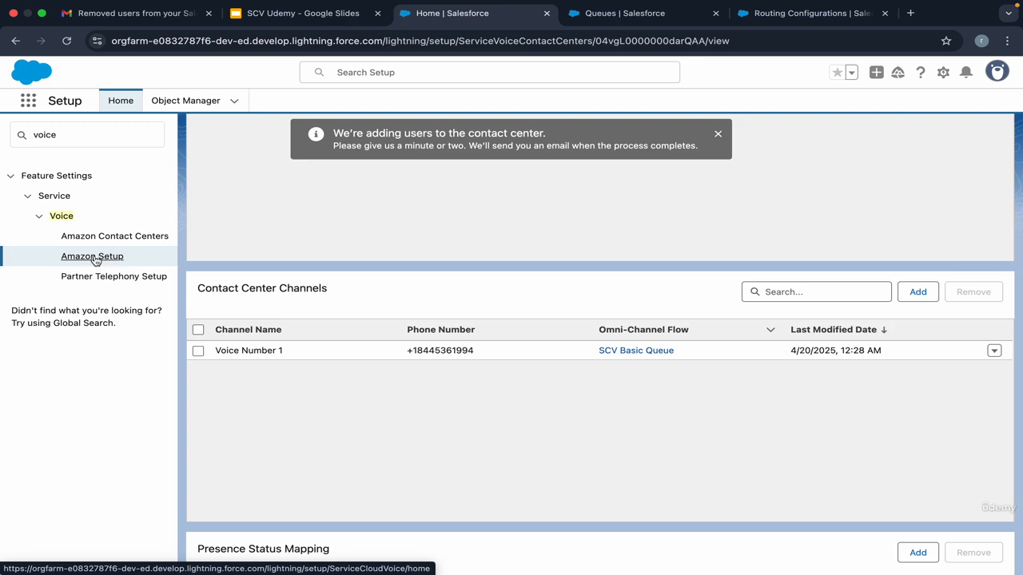
# Step: Switch 'Update Amazon Connect Queues and Routing Profiles' On, then go to Amazon Contact Centers
pyautogui.click(92, 258)
pyautogui.scroll(-15, 306, 314)
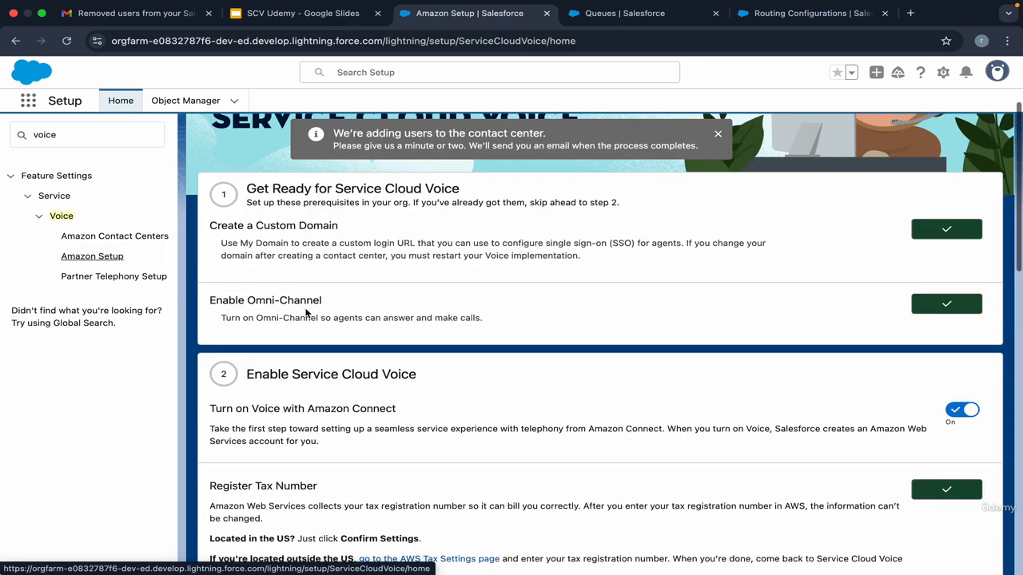
pyautogui.scroll(5, 278, 318)
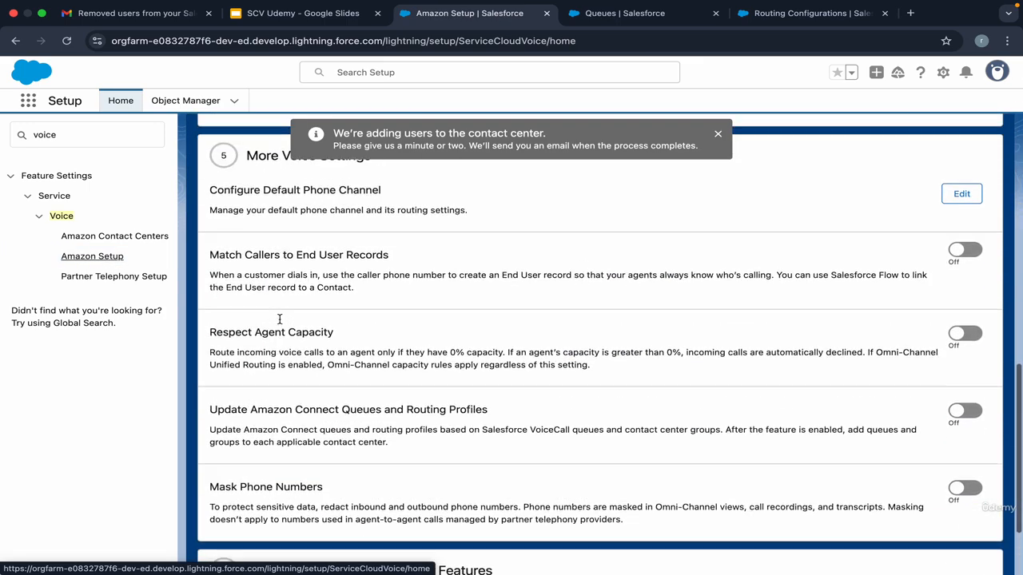
pyautogui.moveTo(247, 203); pyautogui.dragTo(322, 203)
pyautogui.click(380, 205)
pyautogui.click(322, 203)
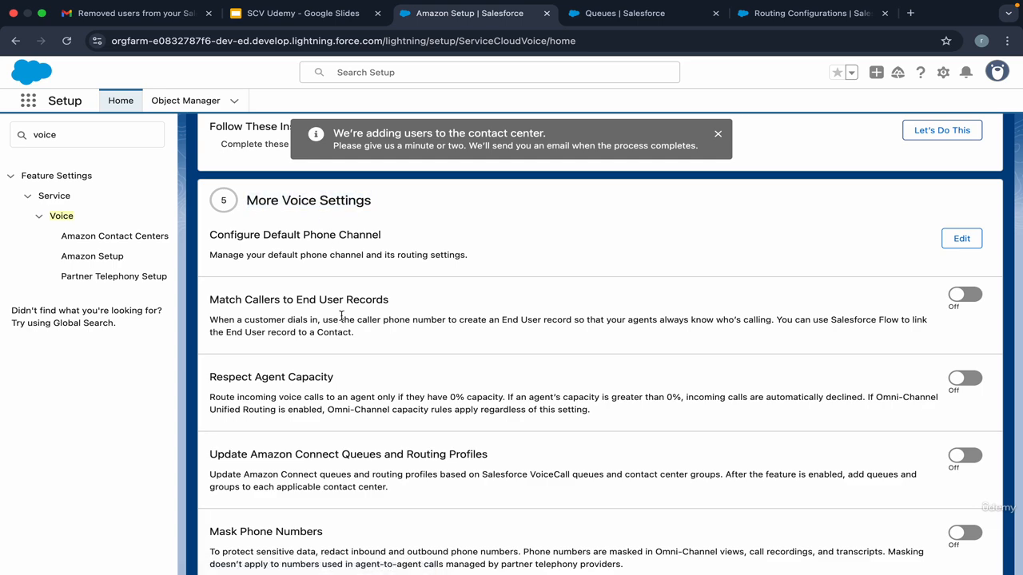
pyautogui.scroll(-2, 342, 316)
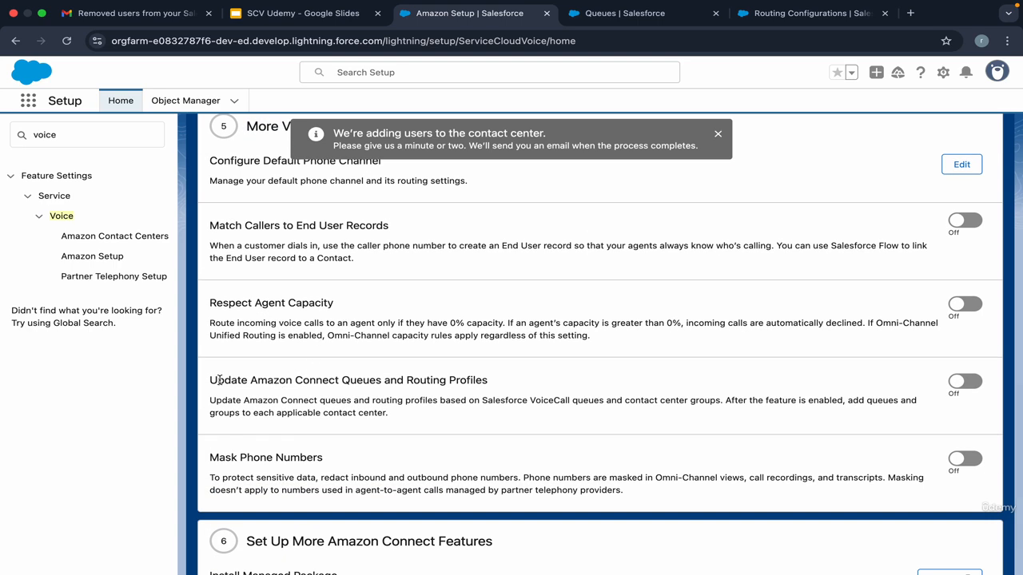
pyautogui.moveTo(219, 380); pyautogui.dragTo(486, 380)
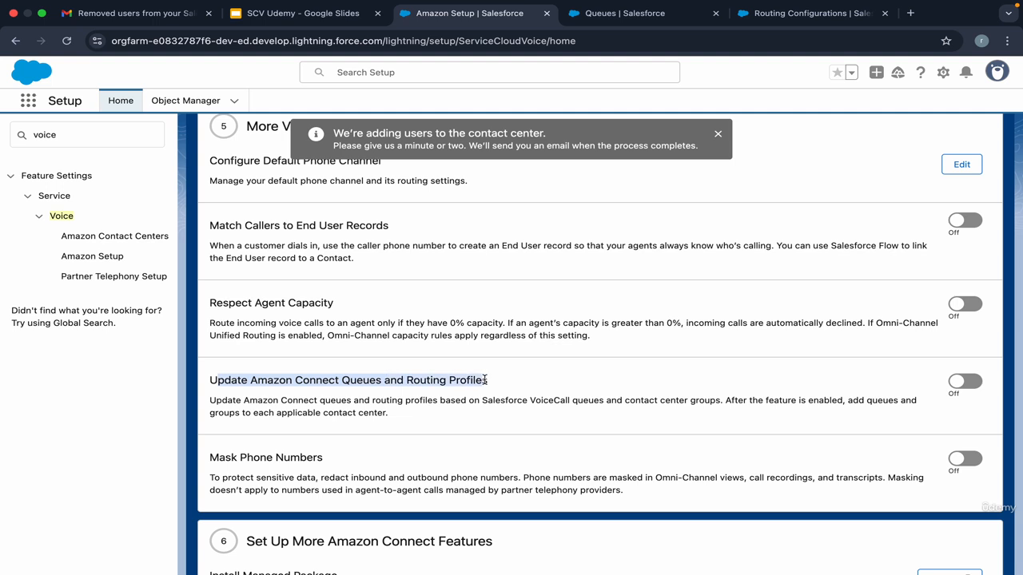
pyautogui.click(486, 380)
pyautogui.click(957, 383)
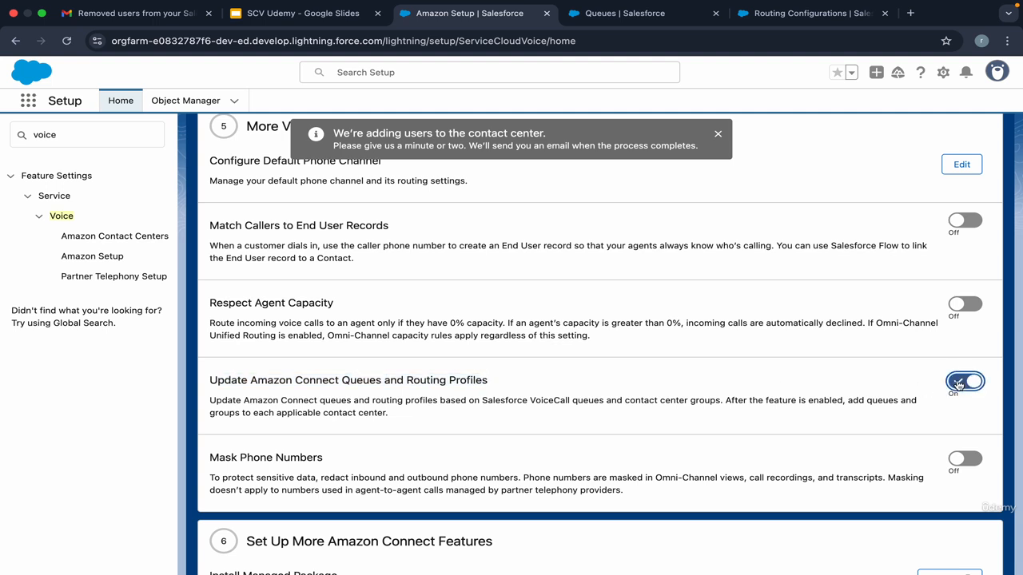
pyautogui.click(147, 240)
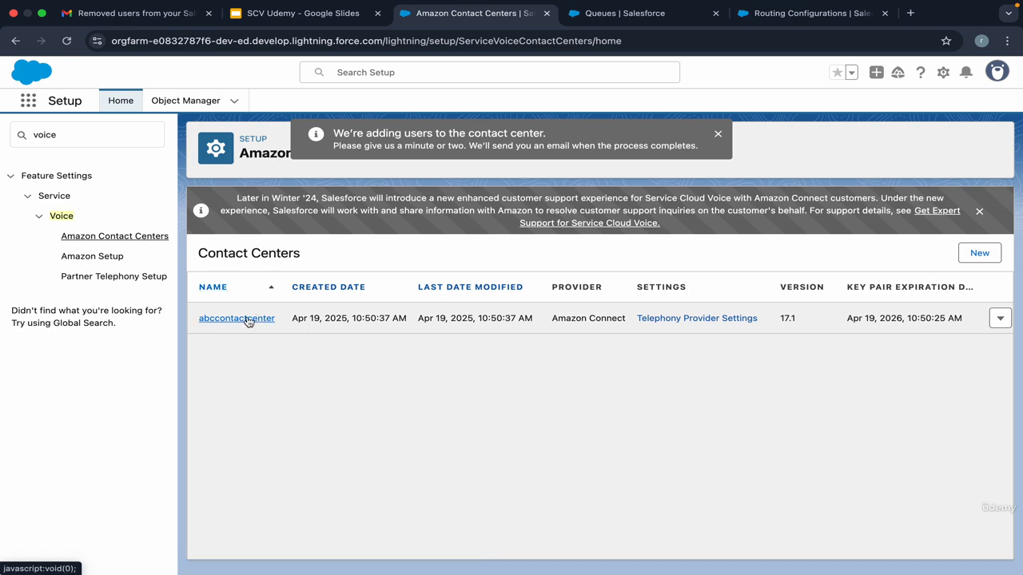
# Step: Open abccontactcenter's details and scroll to its empty Contact Center Groups section
pyautogui.click(248, 322)
pyautogui.scroll(-10, 267, 408)
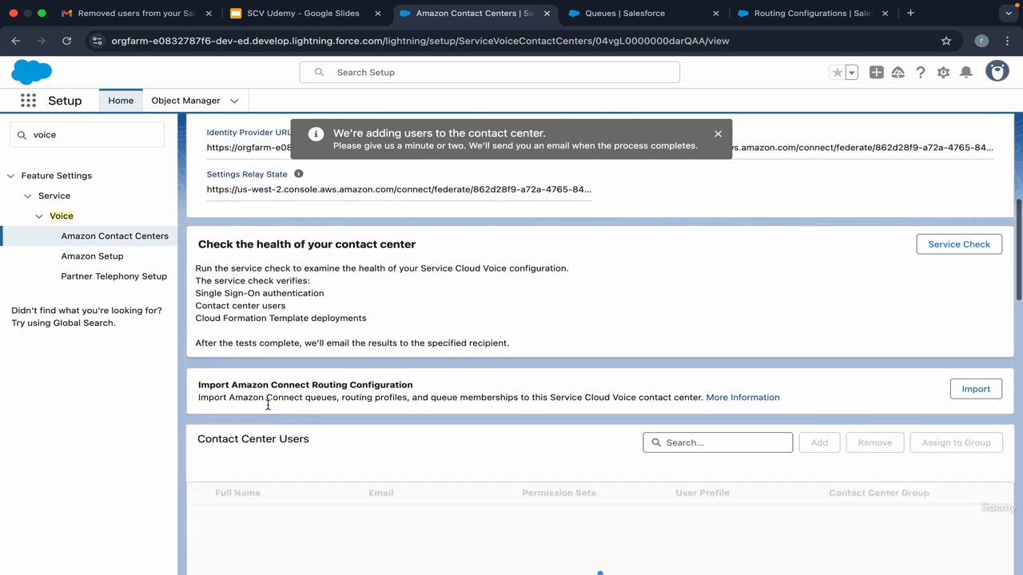
pyautogui.scroll(-12, 268, 410)
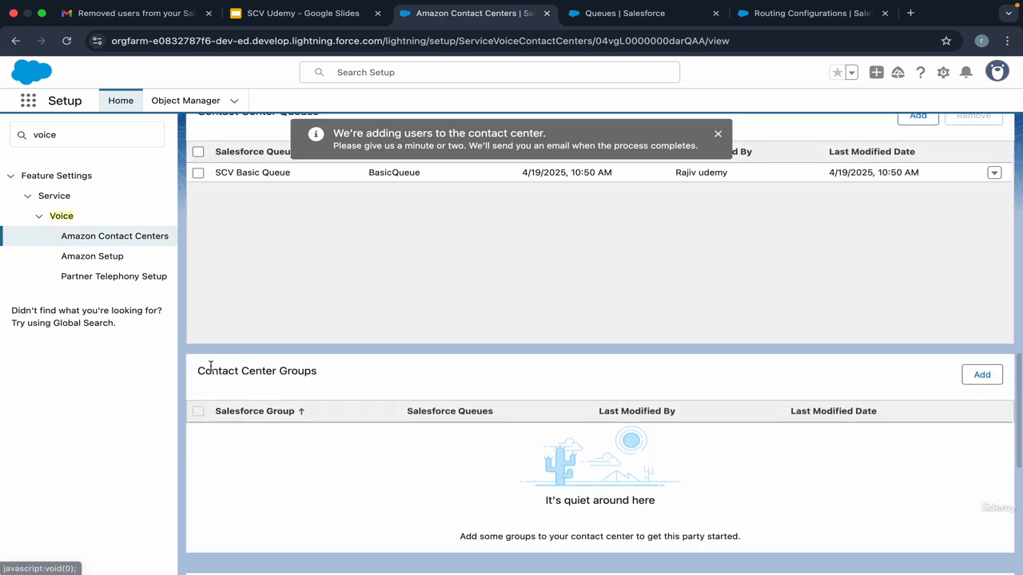
pyautogui.moveTo(198, 371)
pyautogui.mouseDown()
pyautogui.moveTo(313, 370)
pyautogui.moveTo(207, 375)
pyautogui.mouseUp()
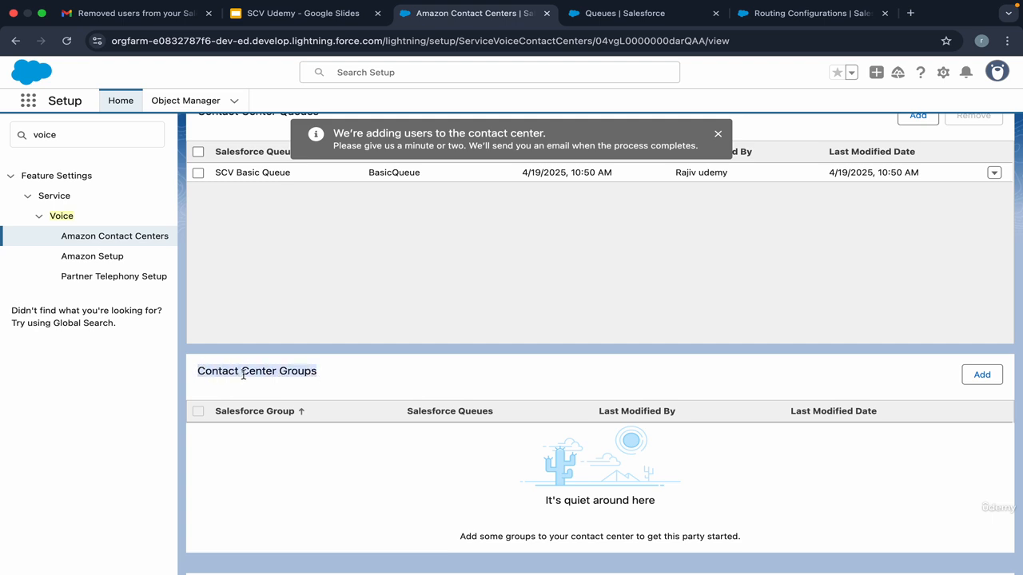
pyautogui.scroll(-3, 306, 392)
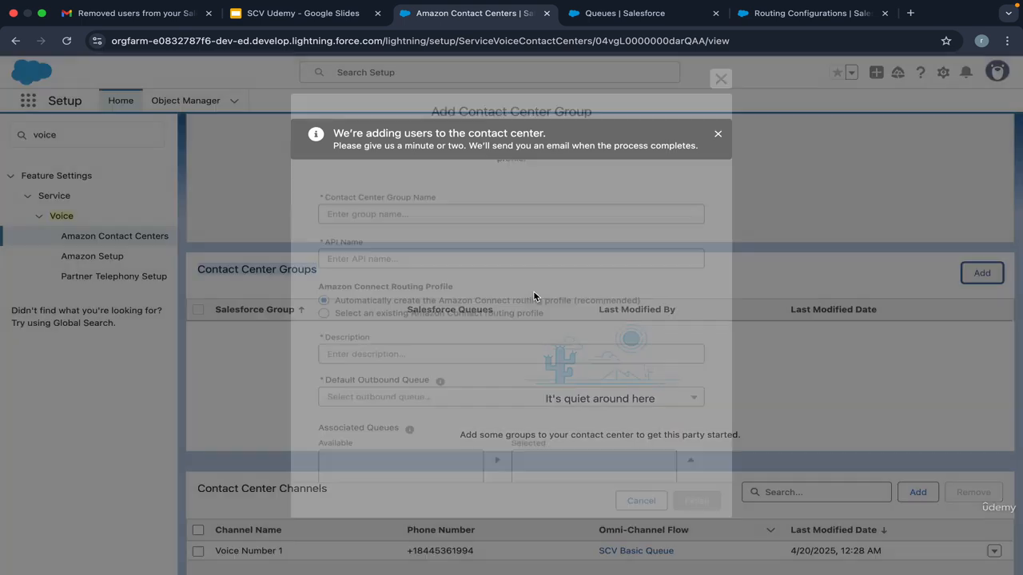
pyautogui.scroll(-2, 418, 304)
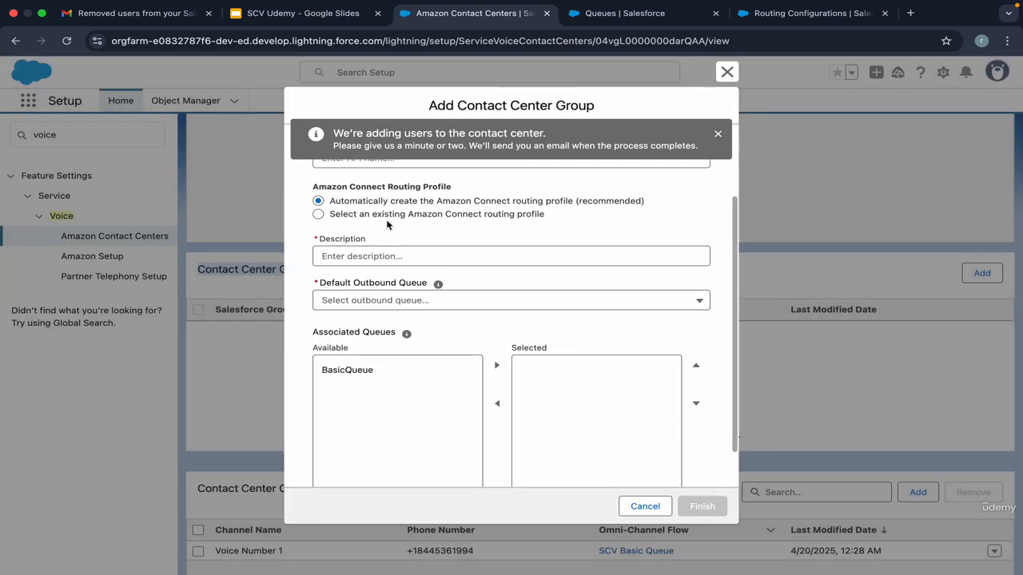
pyautogui.scroll(2, 409, 215)
pyautogui.scroll(1, 409, 220)
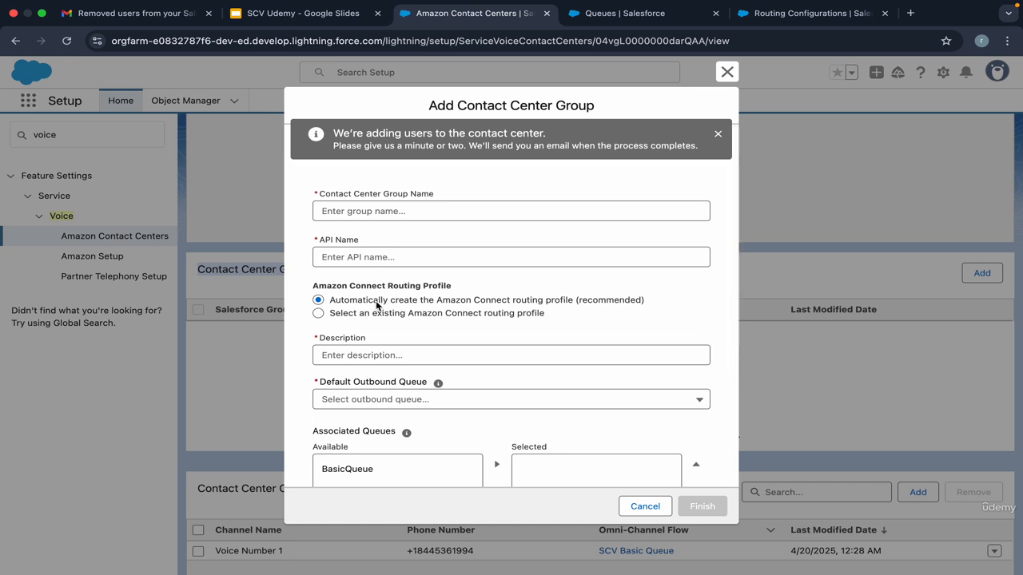
# Step: Try the existing routing profile option for a new group, then close it unsaved
pyautogui.click(388, 317)
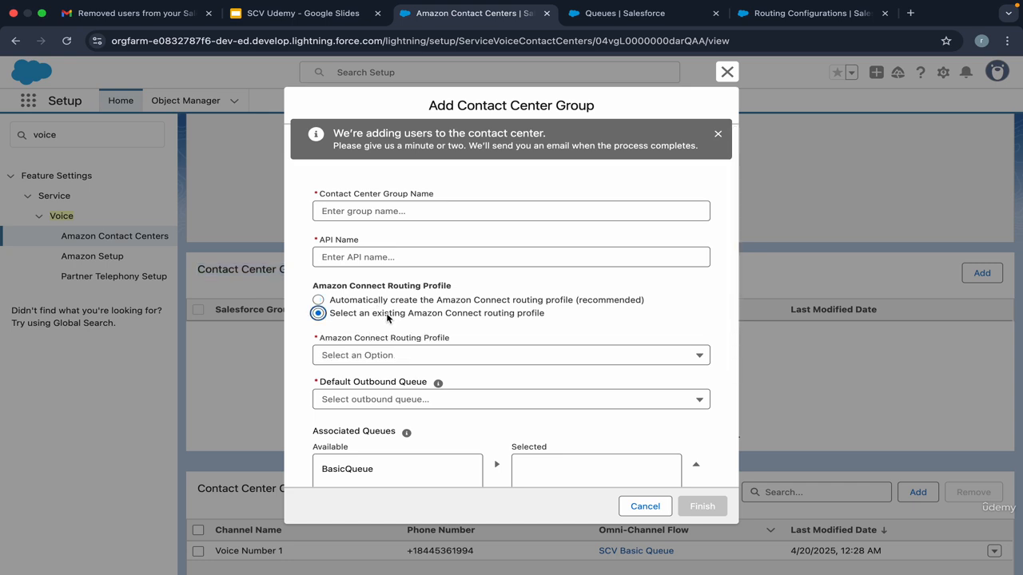
pyautogui.click(408, 355)
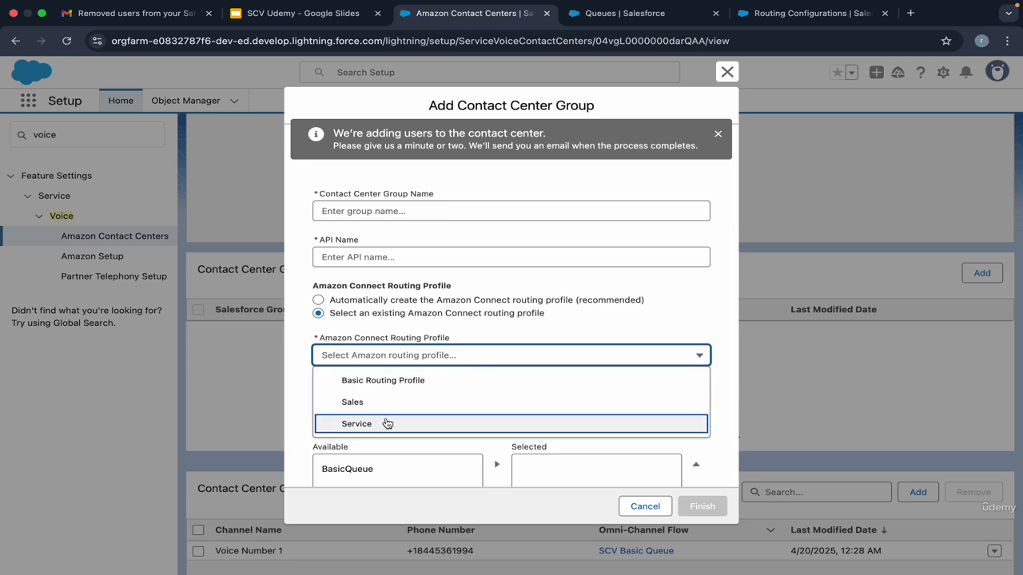
pyautogui.click(727, 72)
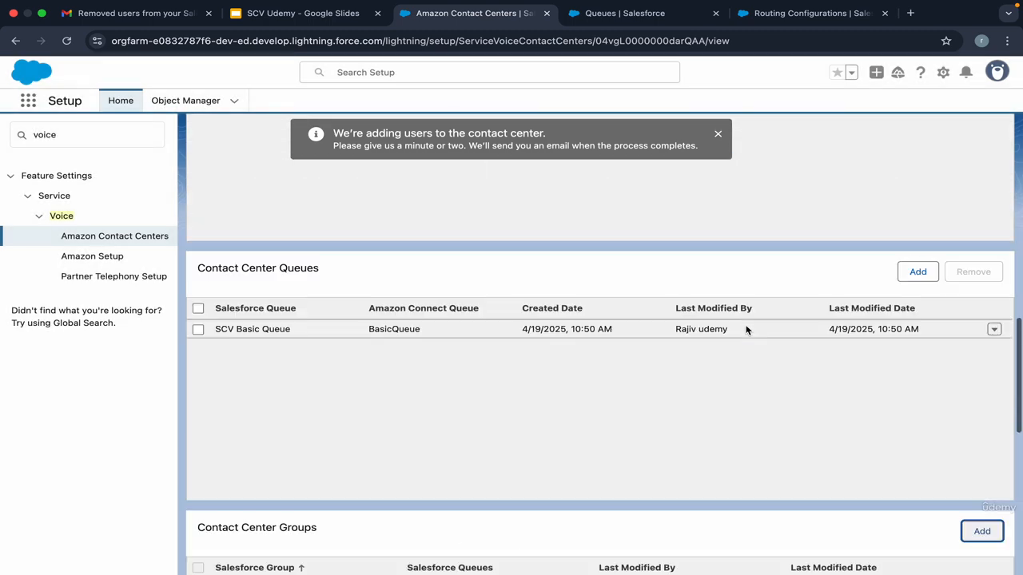
# Step: Look at the existing Amazon Connect queue options for a new queue, then cancel
pyautogui.click(918, 274)
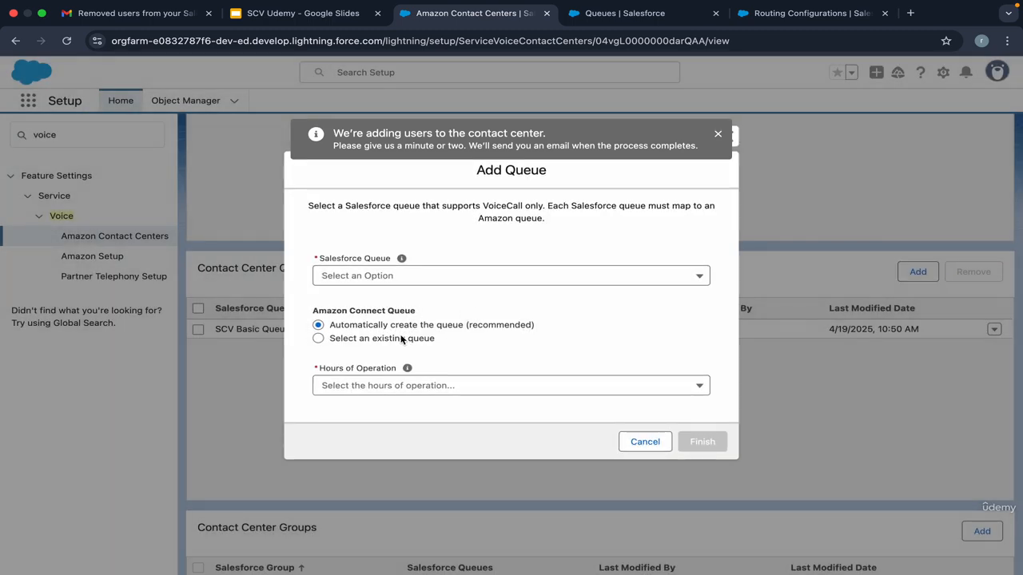
pyautogui.click(401, 340)
pyautogui.click(403, 359)
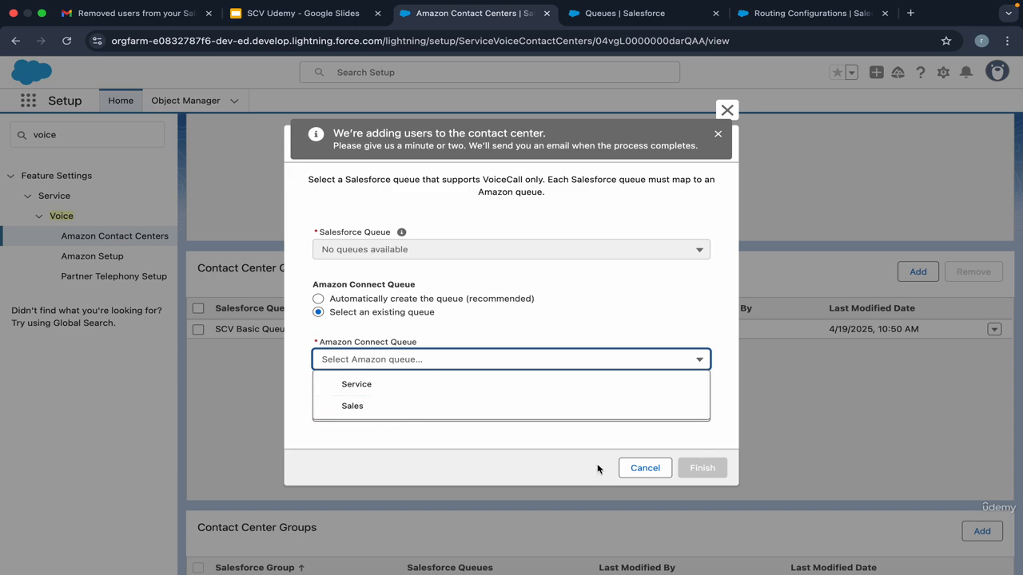
pyautogui.click(643, 469)
# Step: Dismiss the notice about adding users to the contact center
pyautogui.scroll(-4, 544, 438)
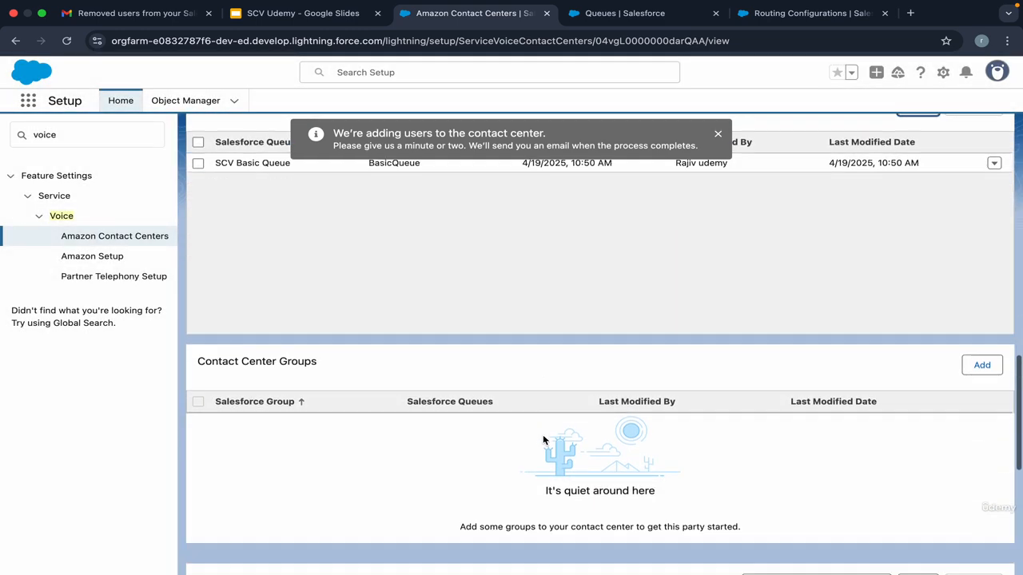
pyautogui.scroll(-2, 542, 438)
pyautogui.scroll(-1, 479, 424)
pyautogui.scroll(1, 438, 384)
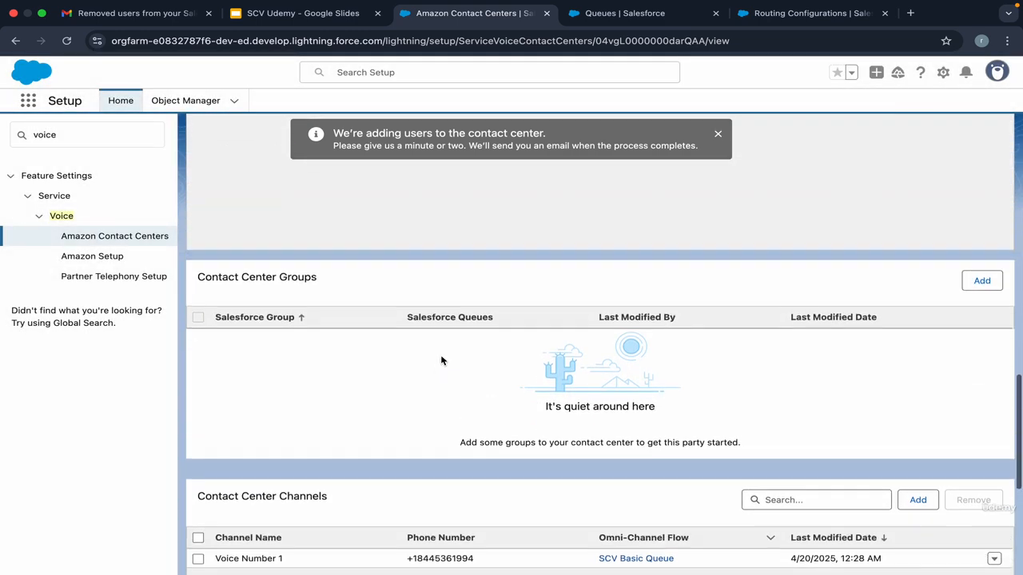
pyautogui.scroll(3, 441, 360)
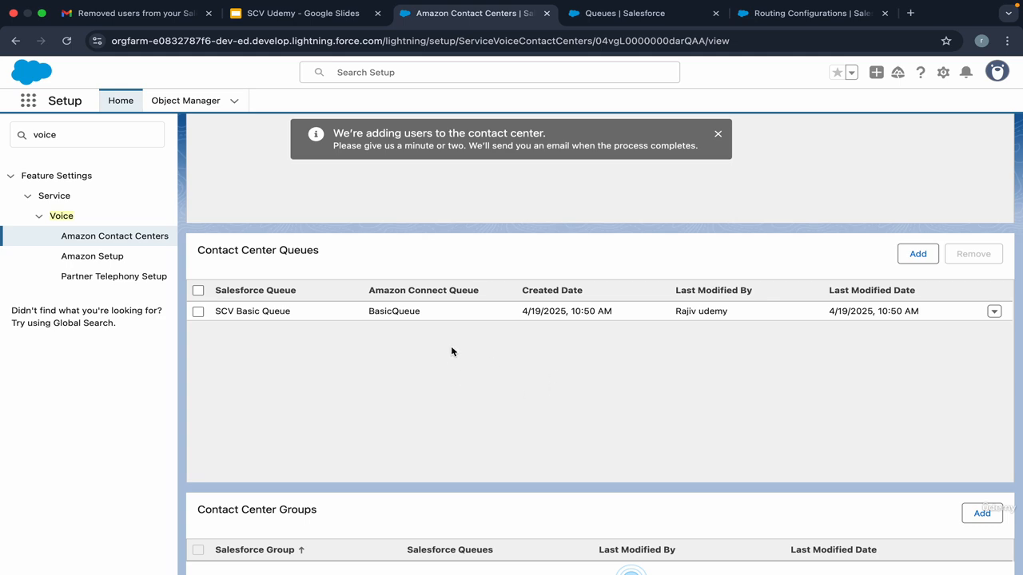
pyautogui.click(718, 137)
# Step: Open the Import Amazon Connect Routing Configuration dialog for abccontactcenter
pyautogui.scroll(8, 590, 397)
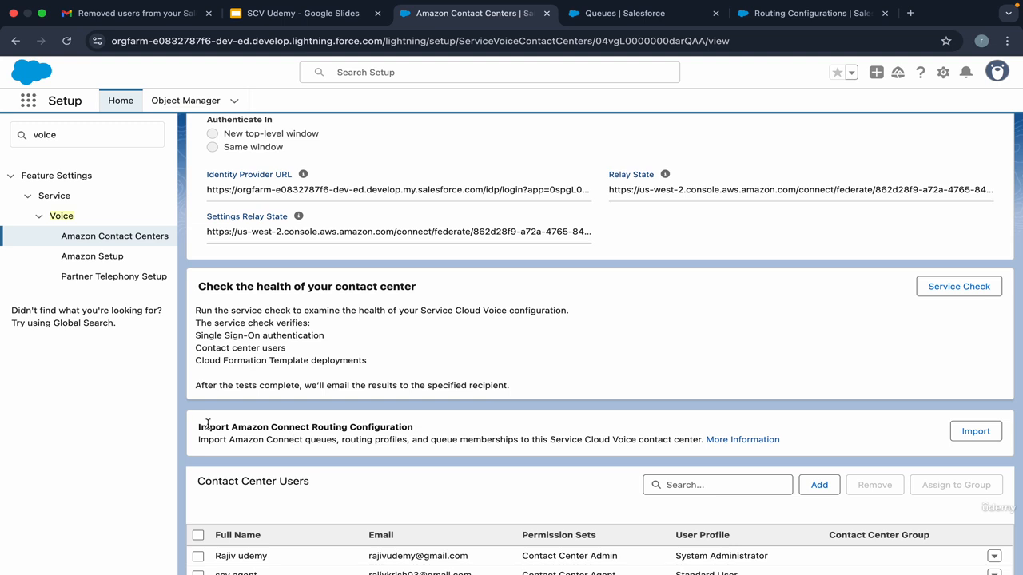
pyautogui.moveTo(200, 427); pyautogui.dragTo(420, 428)
pyautogui.click(419, 428)
pyautogui.tripleClick(400, 426)
pyautogui.click(419, 429)
pyautogui.tripleClick(332, 425)
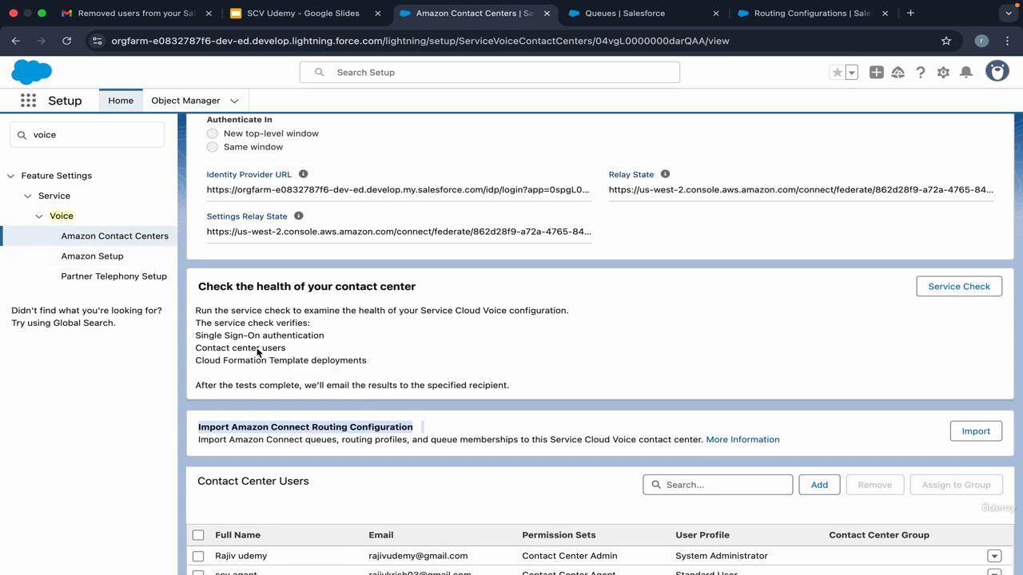
pyautogui.scroll(-3, 598, 358)
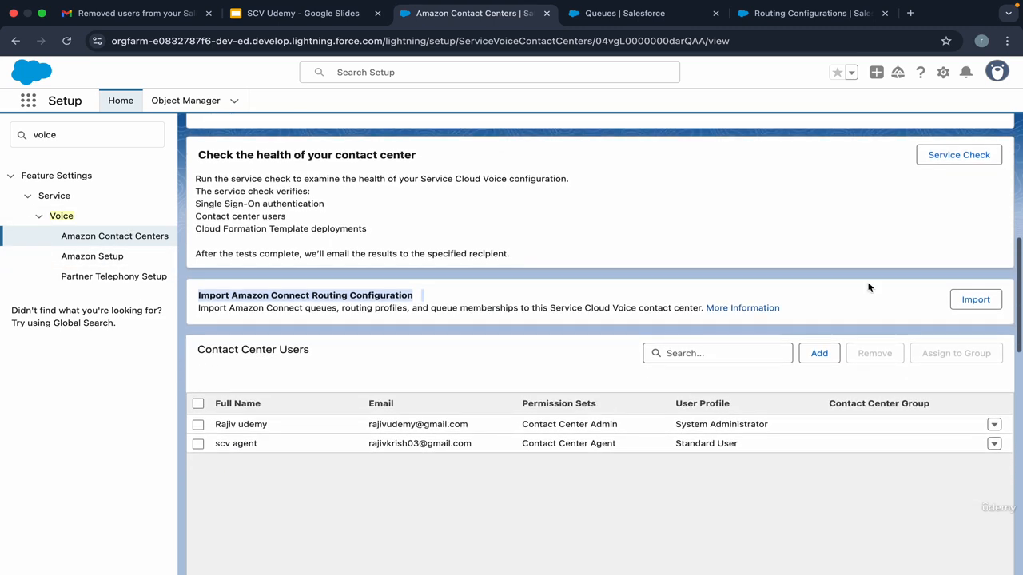
pyautogui.click(962, 299)
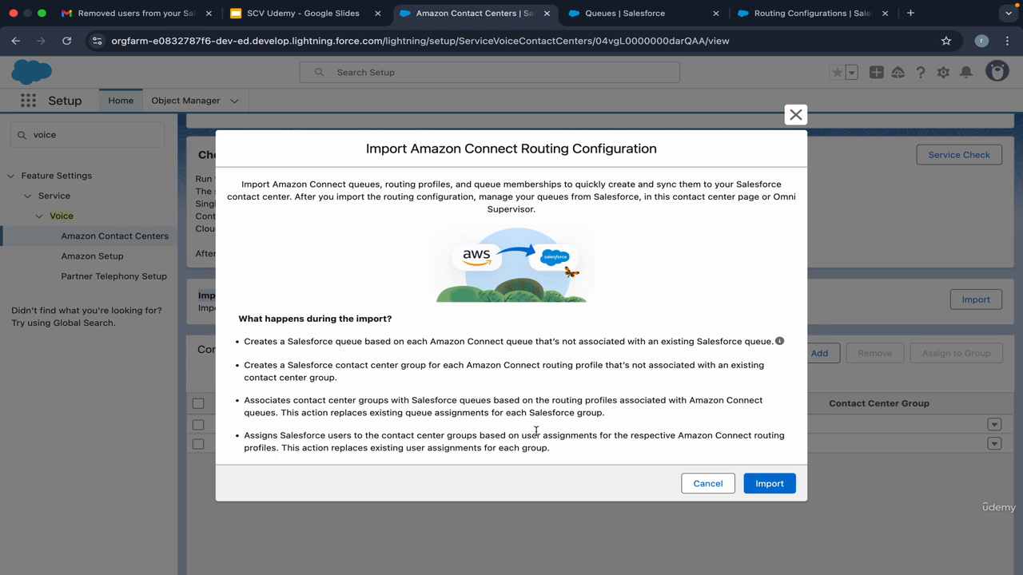
# Step: Review how Salesforce queues and contact center groups get created, then start the import
pyautogui.moveTo(534, 344); pyautogui.dragTo(287, 348)
pyautogui.click(287, 349)
pyautogui.moveTo(374, 368); pyautogui.dragTo(327, 367)
pyautogui.click(327, 368)
pyautogui.click(776, 487)
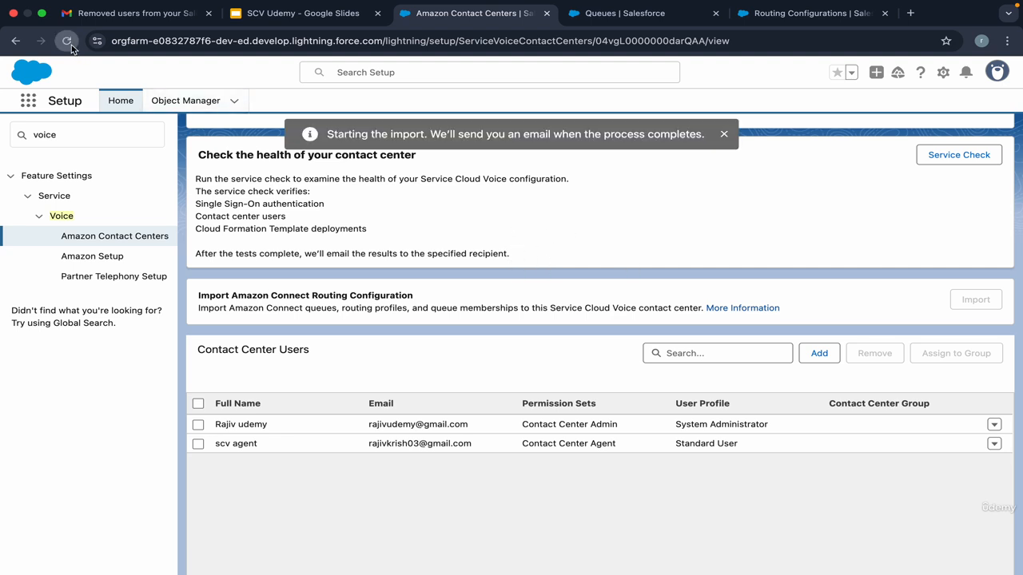
# Step: Check Gmail for import notifications, then return to the Salesforce contact center page
pyautogui.click(96, 13)
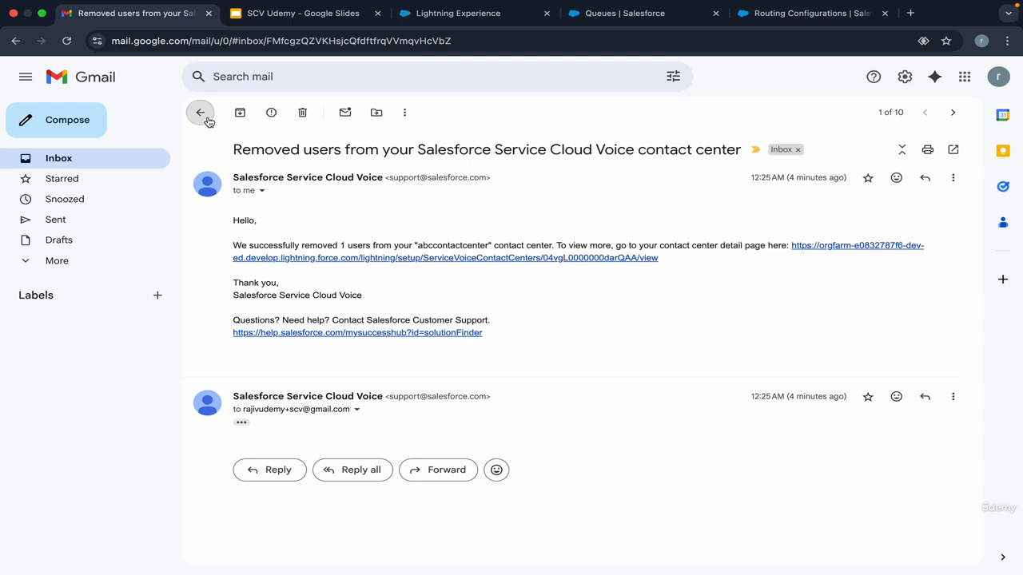
pyautogui.click(200, 112)
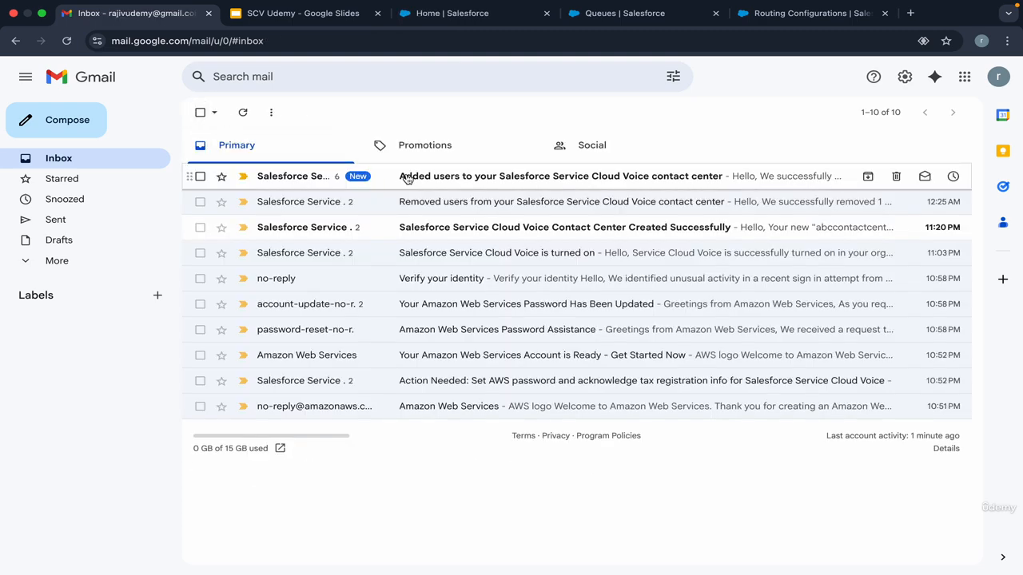
pyautogui.click(472, 14)
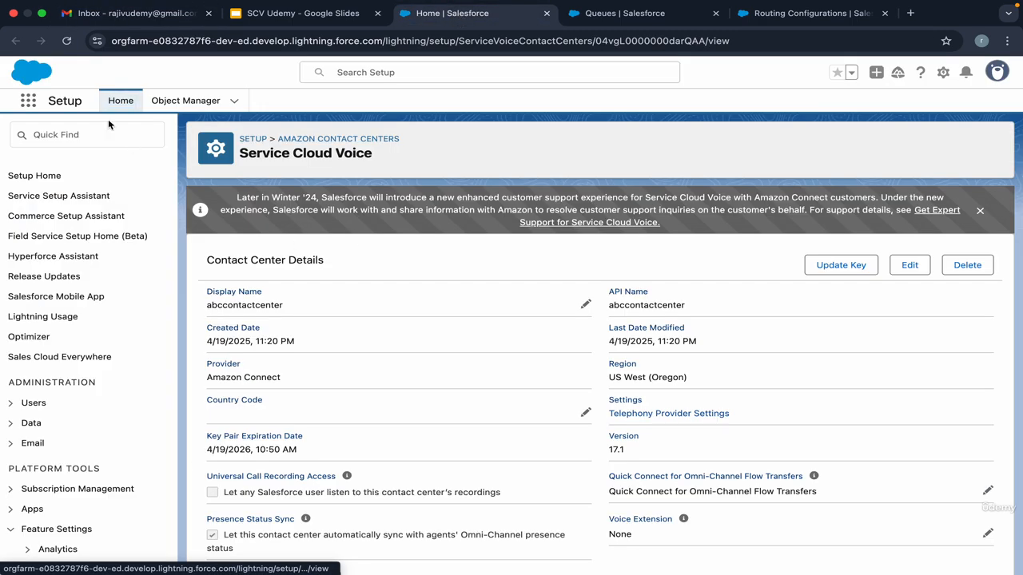
pyautogui.click(70, 44)
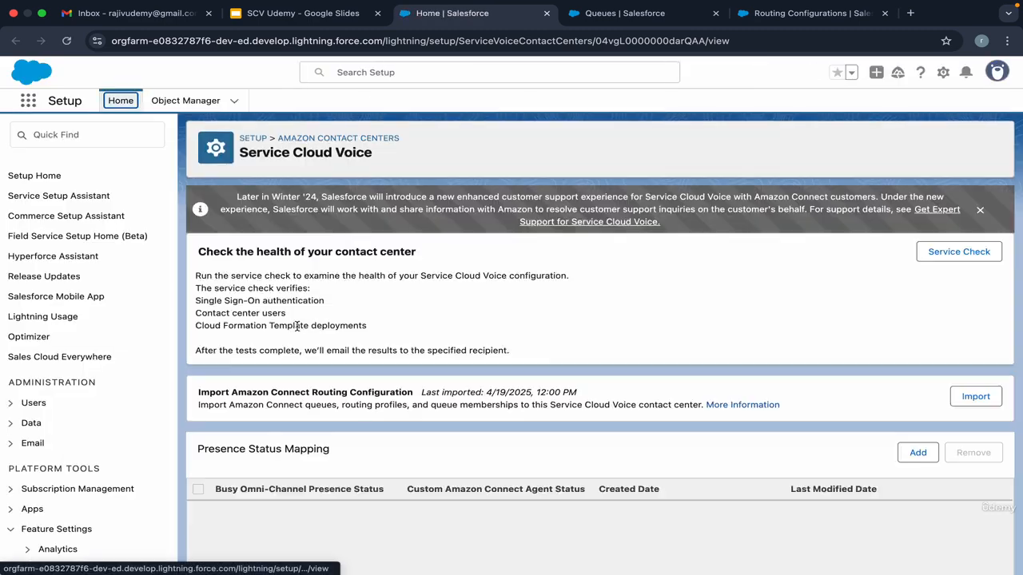
pyautogui.scroll(-10, 298, 328)
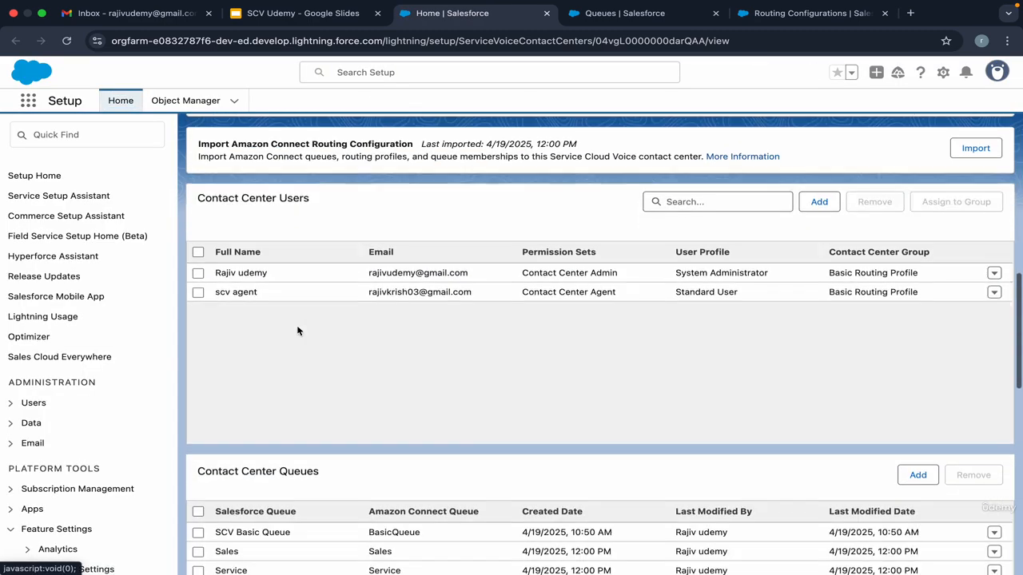
pyautogui.scroll(-4, 297, 331)
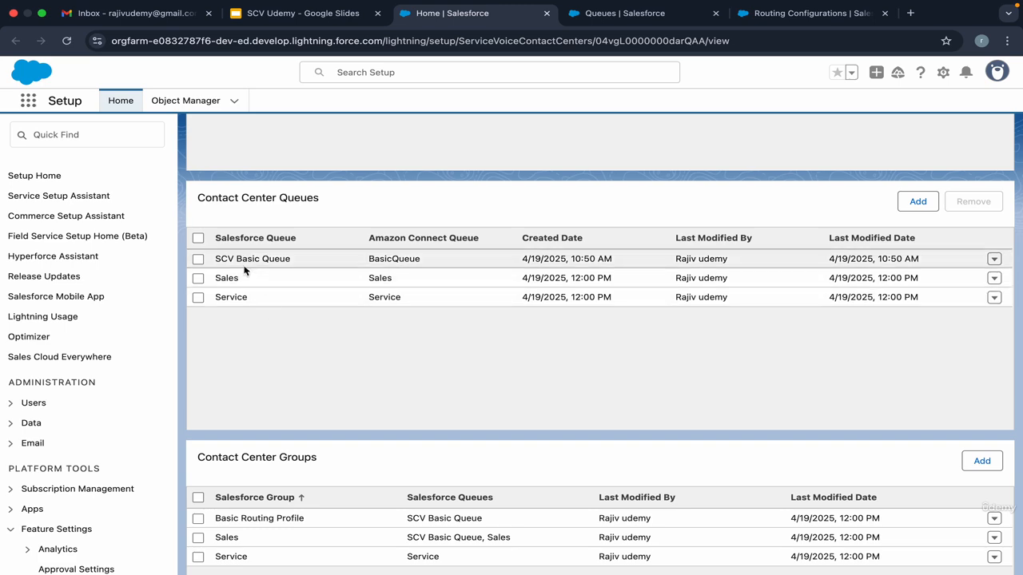
pyautogui.doubleClick(388, 259)
pyautogui.doubleClick(384, 281)
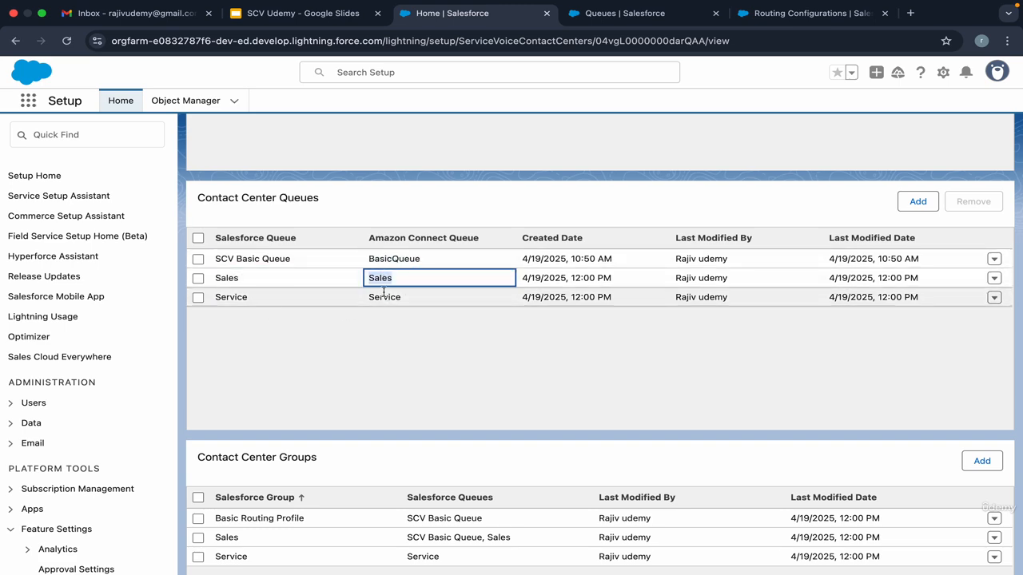
pyautogui.click(384, 297)
pyautogui.scroll(-5, 240, 319)
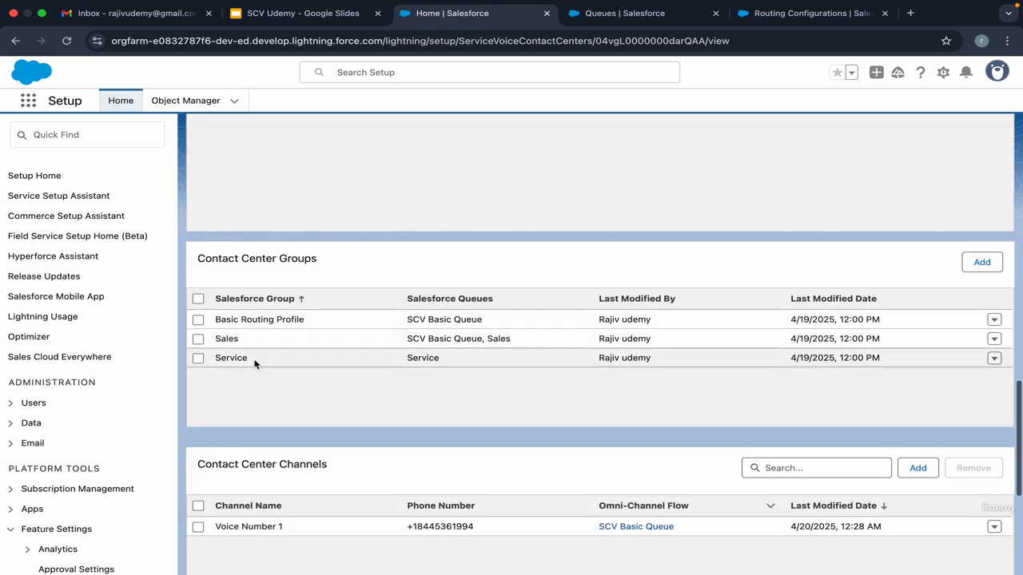
pyautogui.click(631, 13)
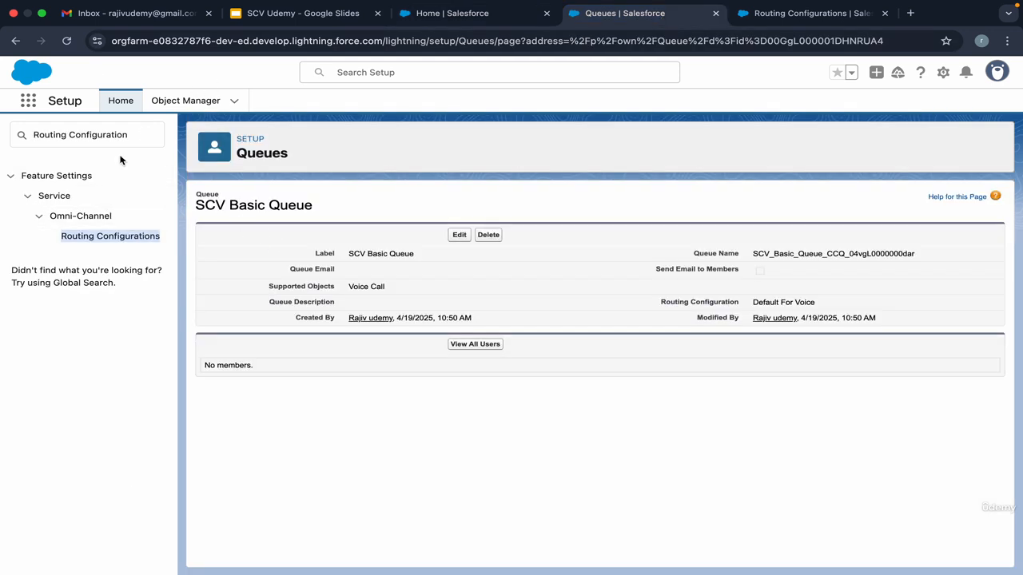
pyautogui.tripleClick(88, 136)
pyautogui.write('queue')
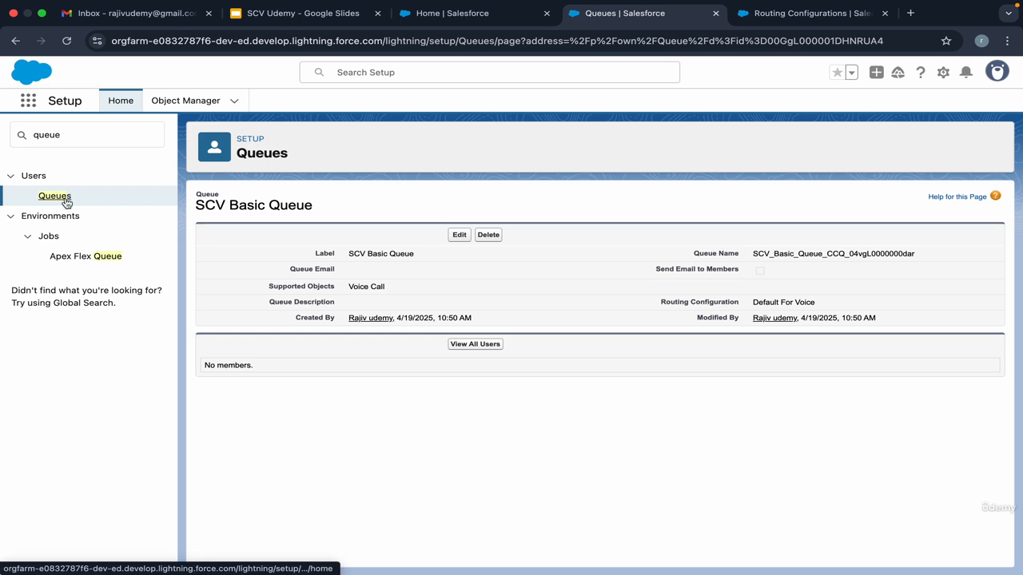
pyautogui.click(63, 202)
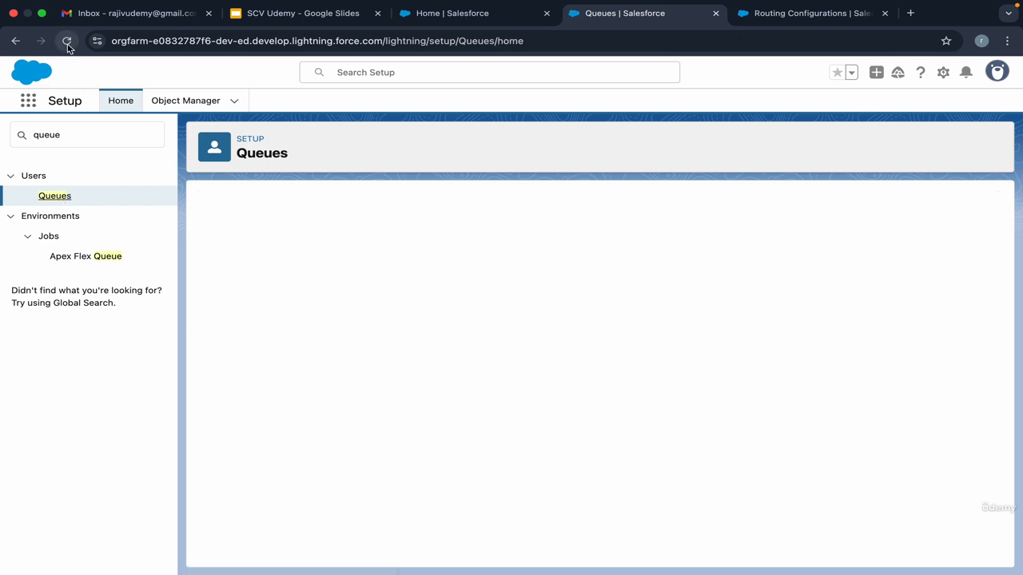
pyautogui.click(812, 13)
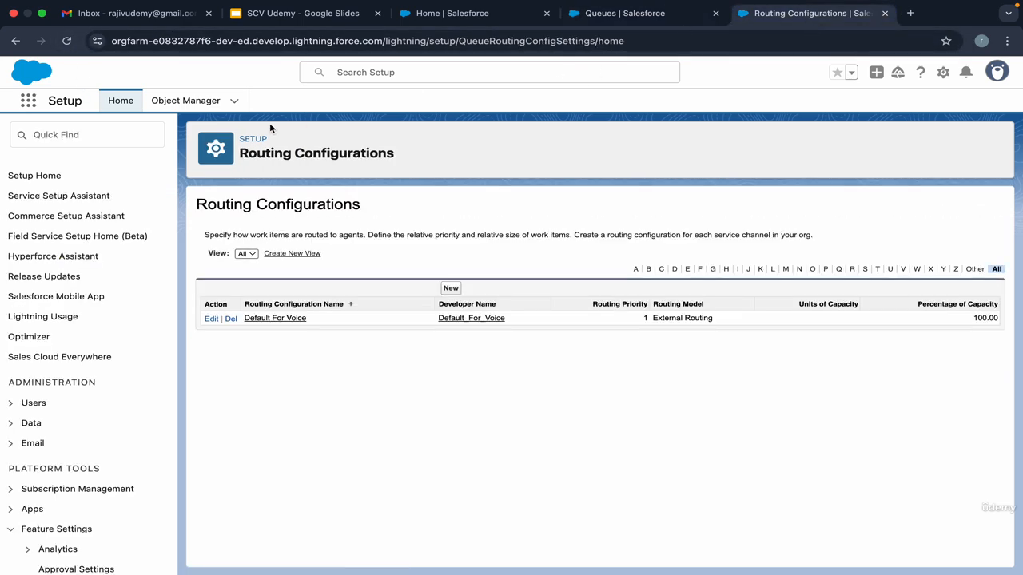
pyautogui.click(68, 41)
pyautogui.click(635, 15)
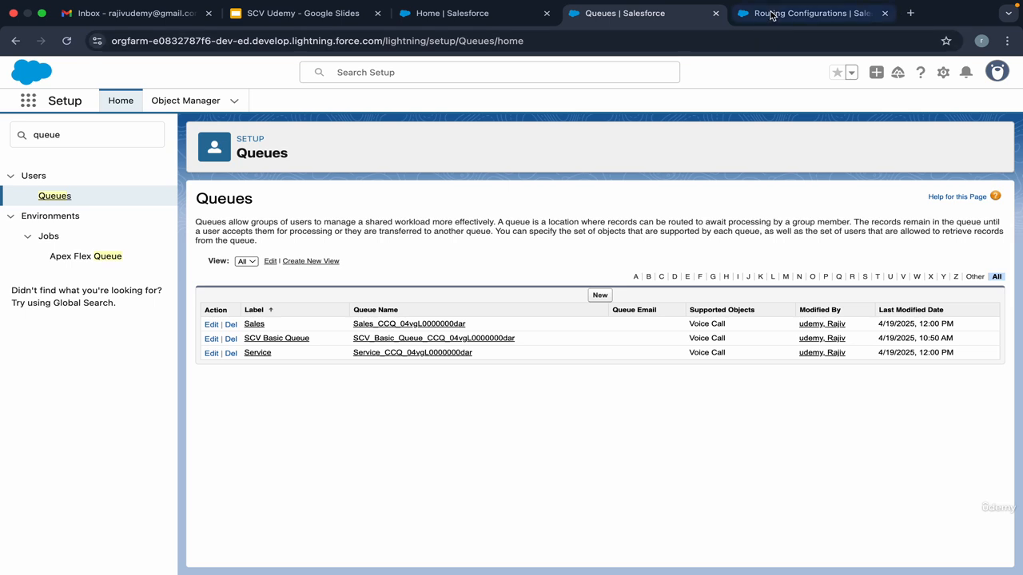
pyautogui.click(803, 13)
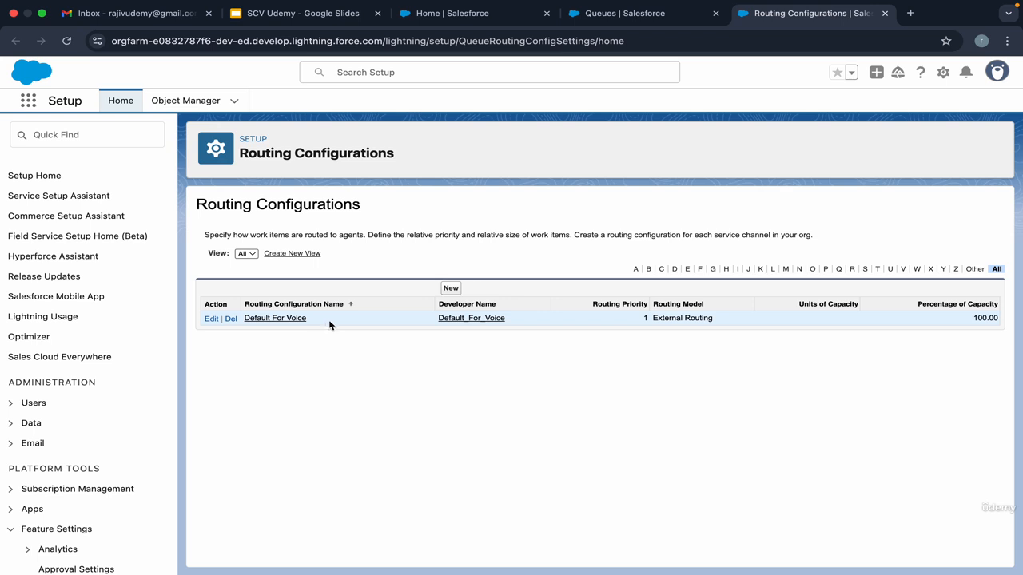
pyautogui.tripleClick(322, 323)
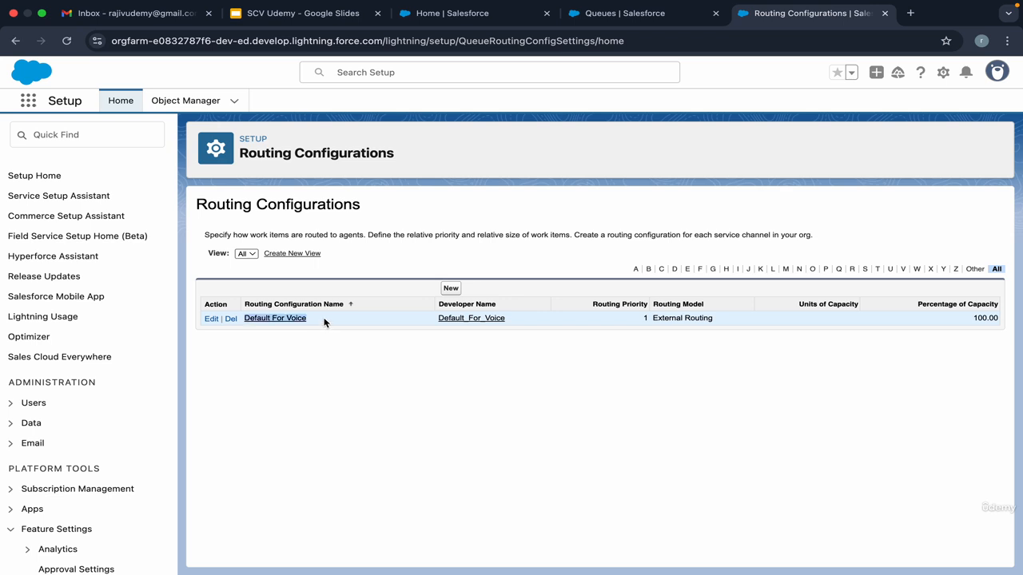
pyautogui.click(324, 322)
pyautogui.tripleClick(326, 322)
pyautogui.click(332, 322)
pyautogui.tripleClick(325, 323)
pyautogui.click(468, 23)
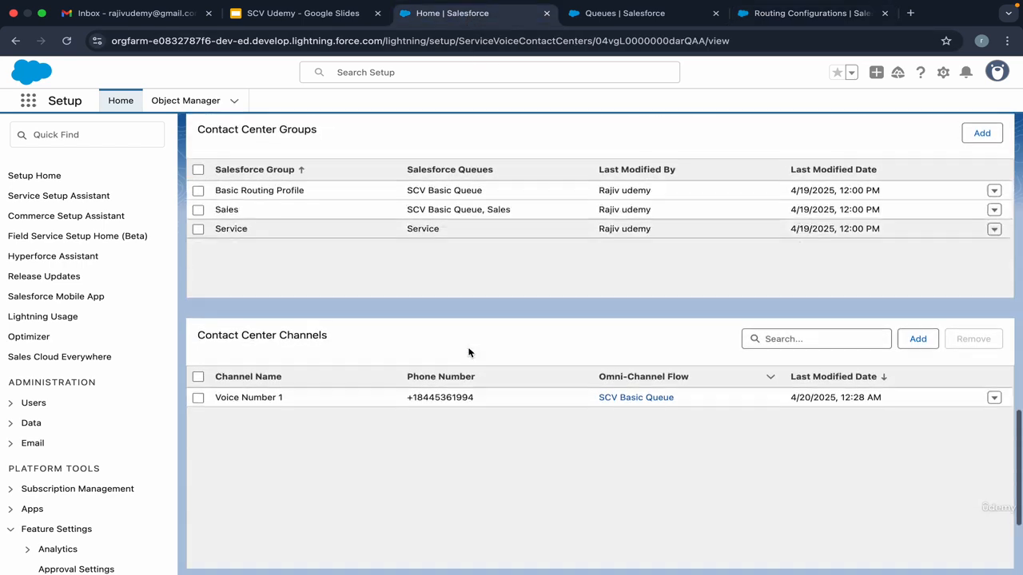
# Step: Compare the Sales group's assigned queues with the Basic Routing Profile group's SCV Basic Queue
pyautogui.scroll(-5, 459, 338)
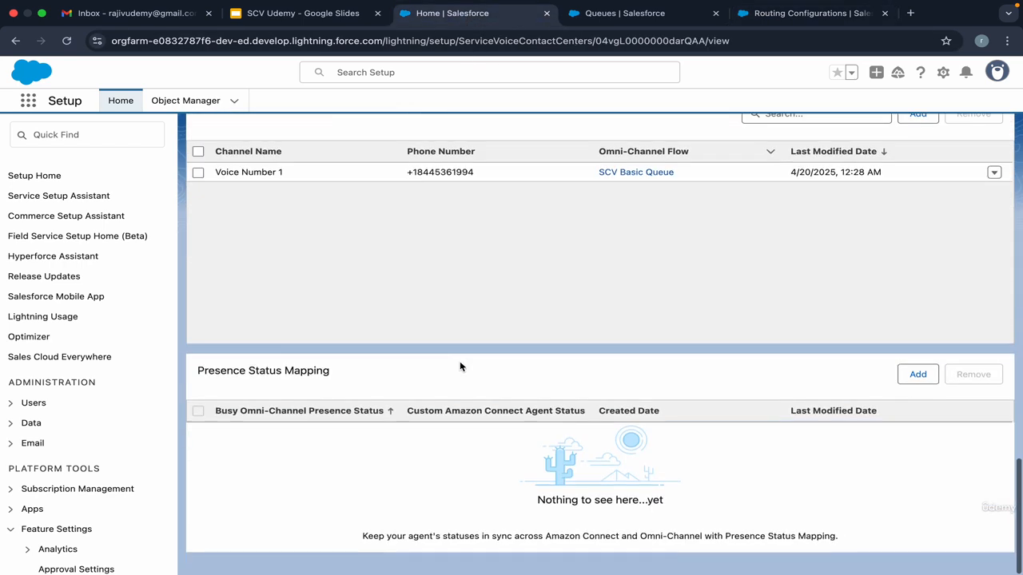
pyautogui.scroll(5, 392, 352)
pyautogui.scroll(-2, 407, 338)
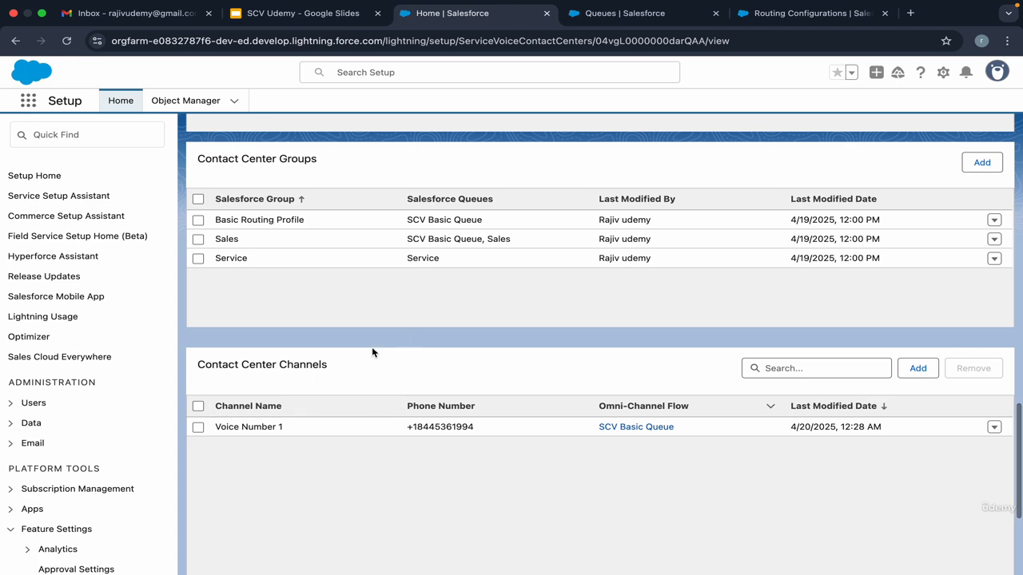
pyautogui.scroll(3, 376, 348)
pyautogui.scroll(-2, 322, 283)
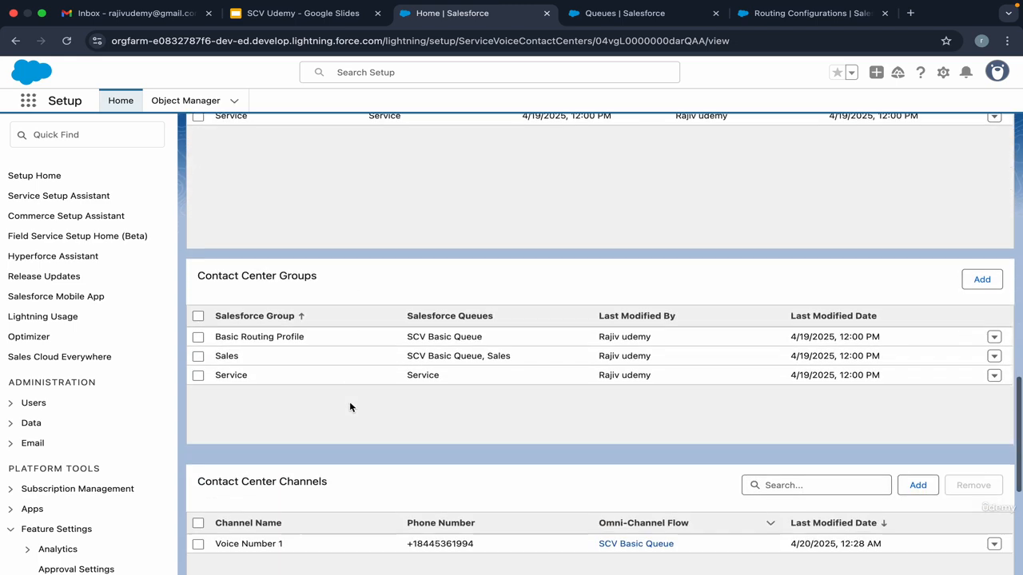
pyautogui.click(259, 359)
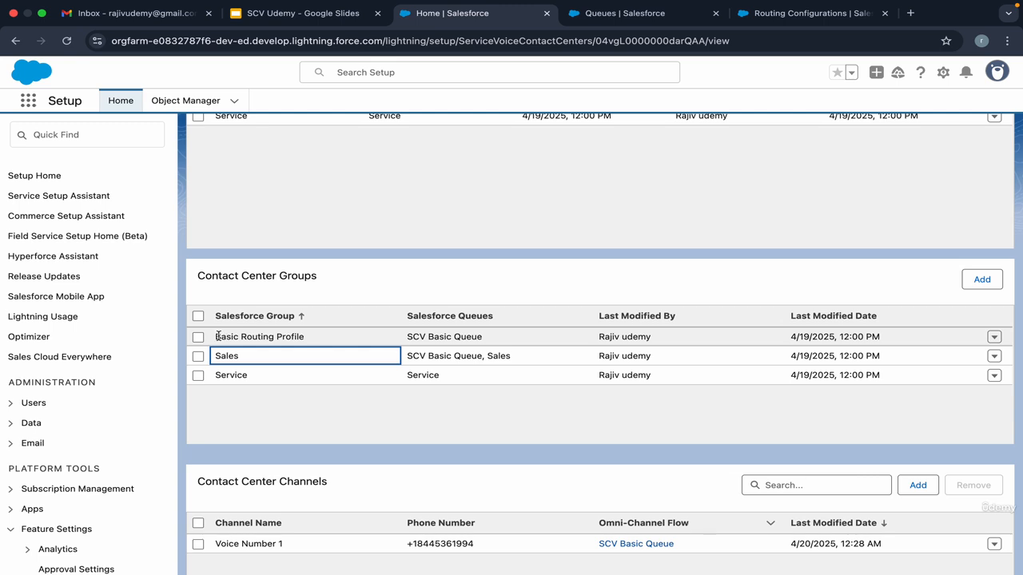
pyautogui.click(313, 336)
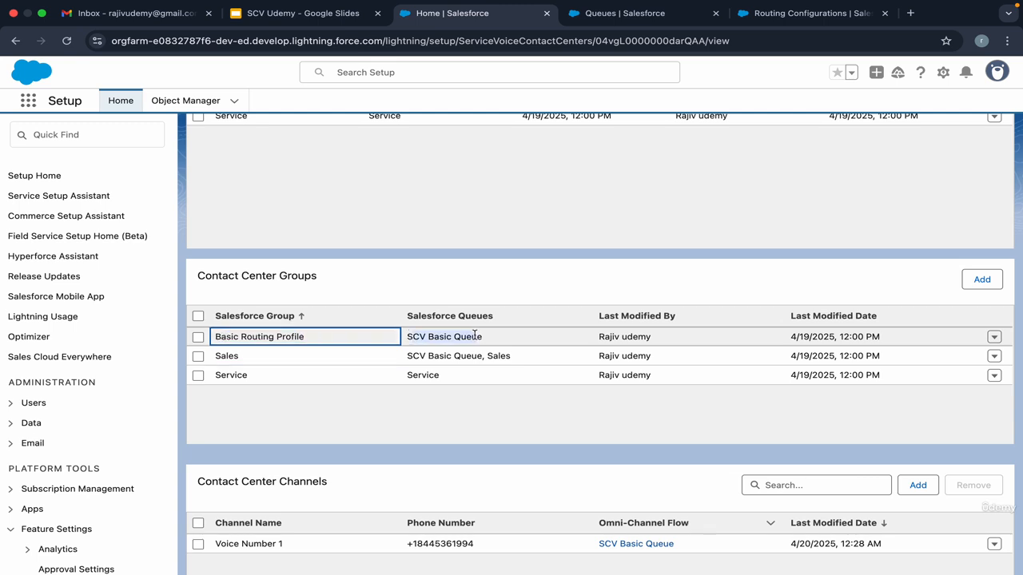
pyautogui.click(414, 337)
pyautogui.click(259, 356)
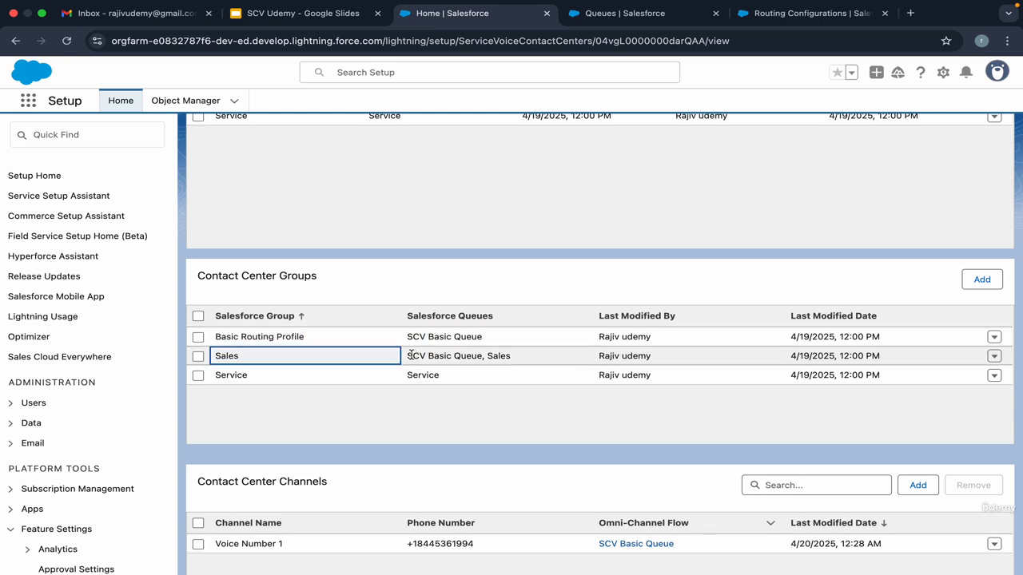
pyautogui.click(498, 355)
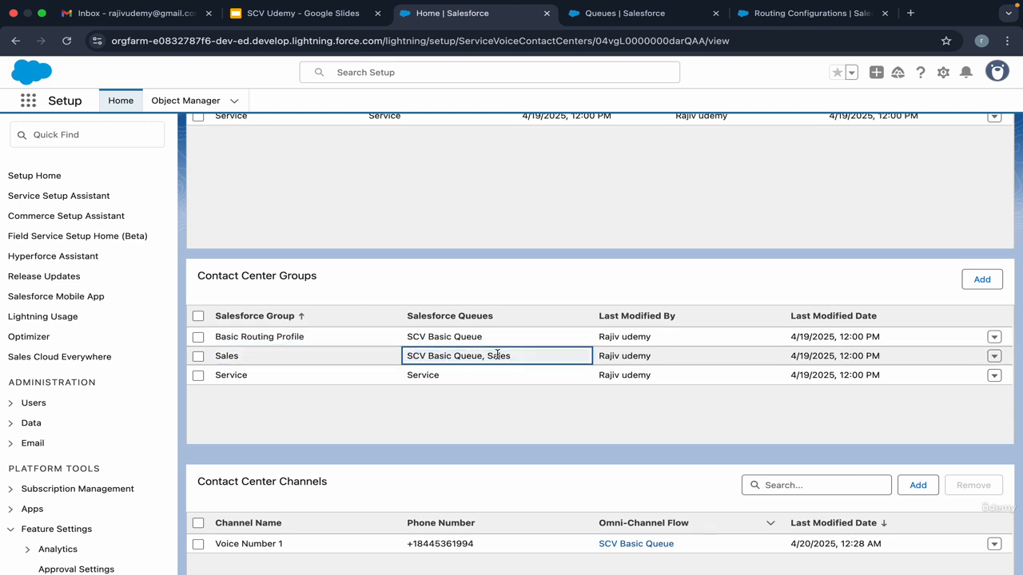
# Step: Edit the Sales group to drop the Sales queue, keeping only SCV Basic Queue associated
pyautogui.click(992, 358)
pyautogui.click(988, 364)
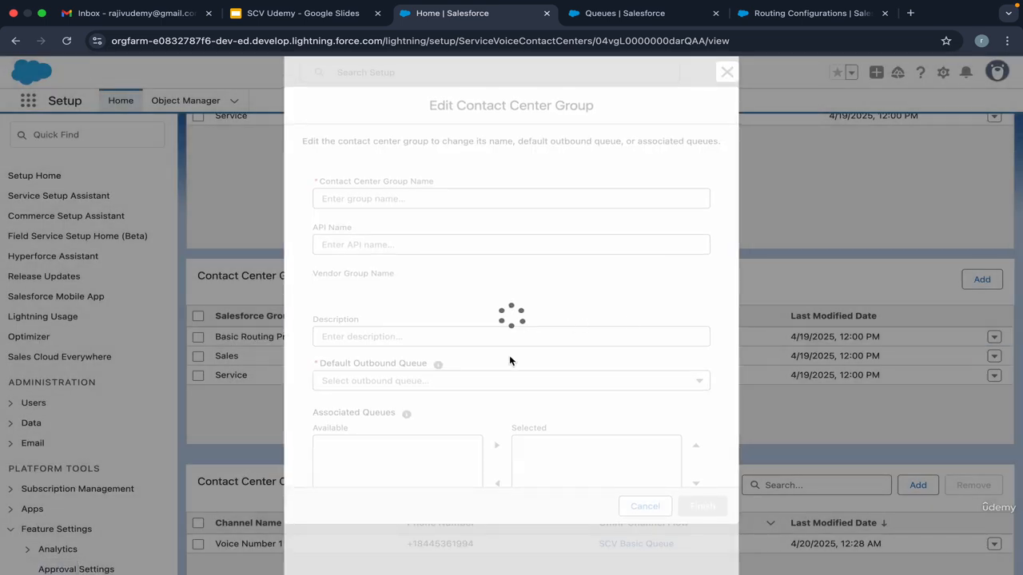
pyautogui.scroll(-2, 482, 405)
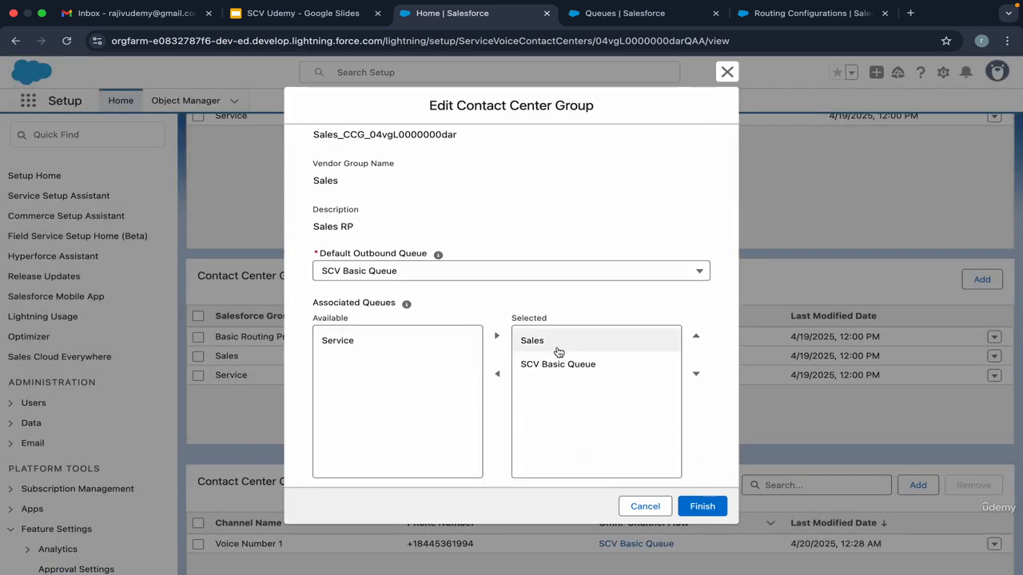
pyautogui.click(560, 349)
pyautogui.click(499, 376)
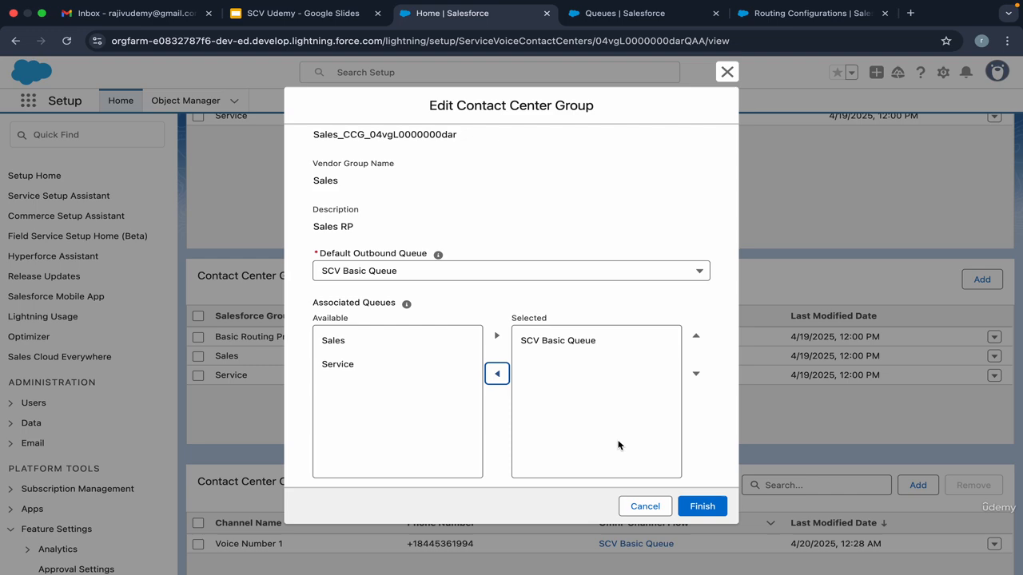
pyautogui.click(694, 506)
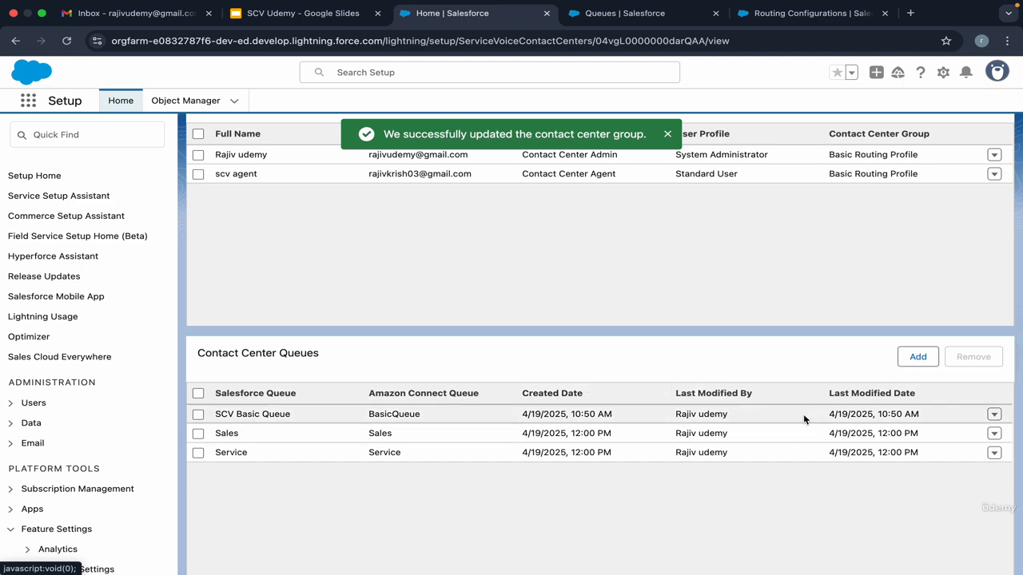
pyautogui.click(909, 358)
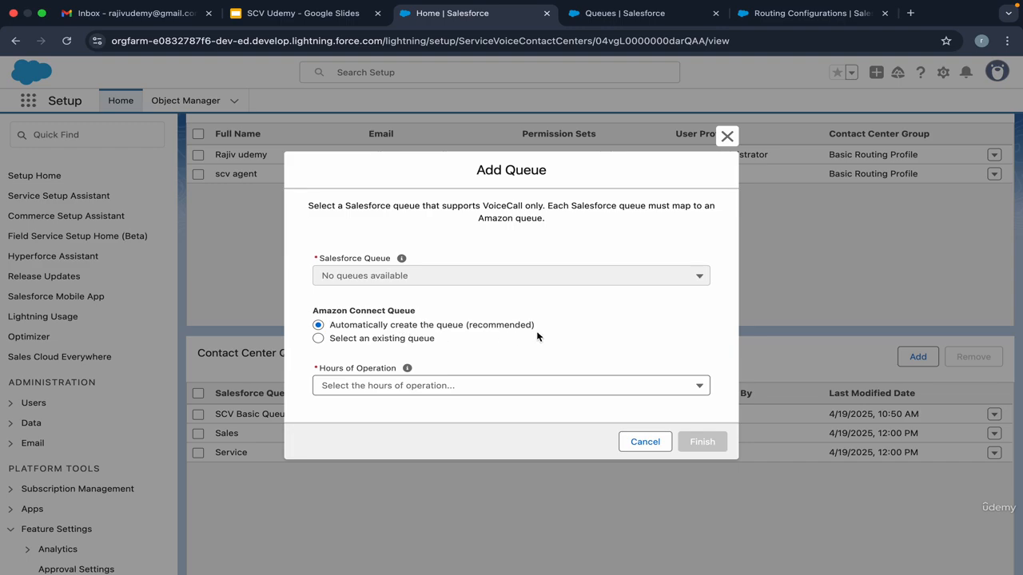
pyautogui.moveTo(537, 337); pyautogui.dragTo(336, 328)
pyautogui.click(475, 348)
pyautogui.click(727, 137)
pyautogui.scroll(10, 530, 336)
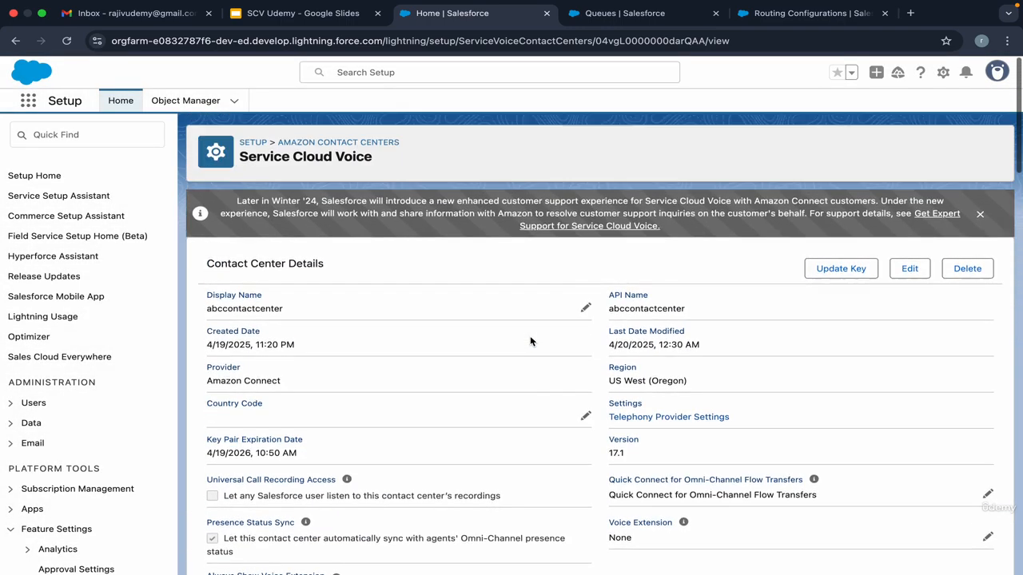
pyautogui.scroll(-15, 399, 325)
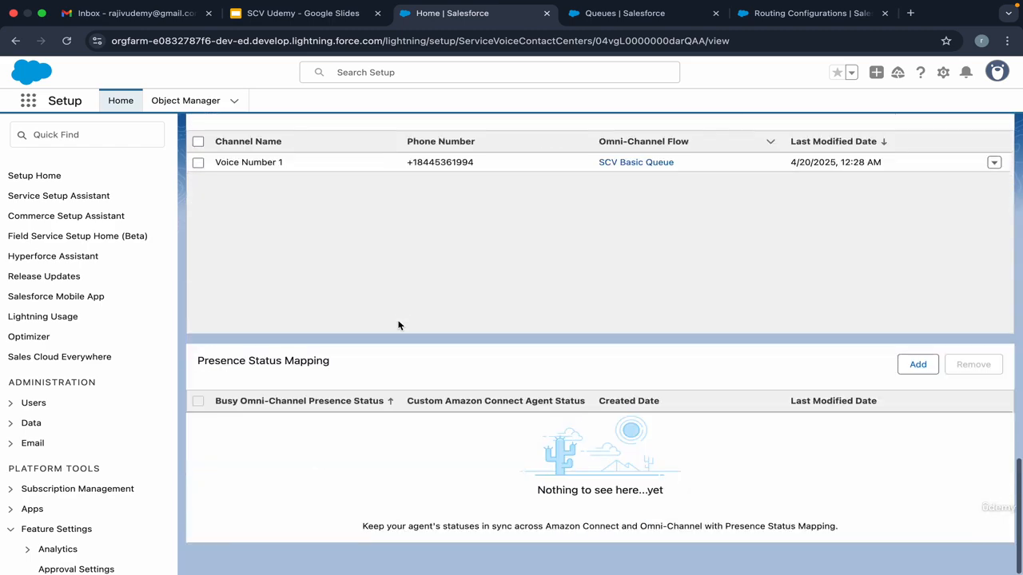
pyautogui.scroll(10, 400, 325)
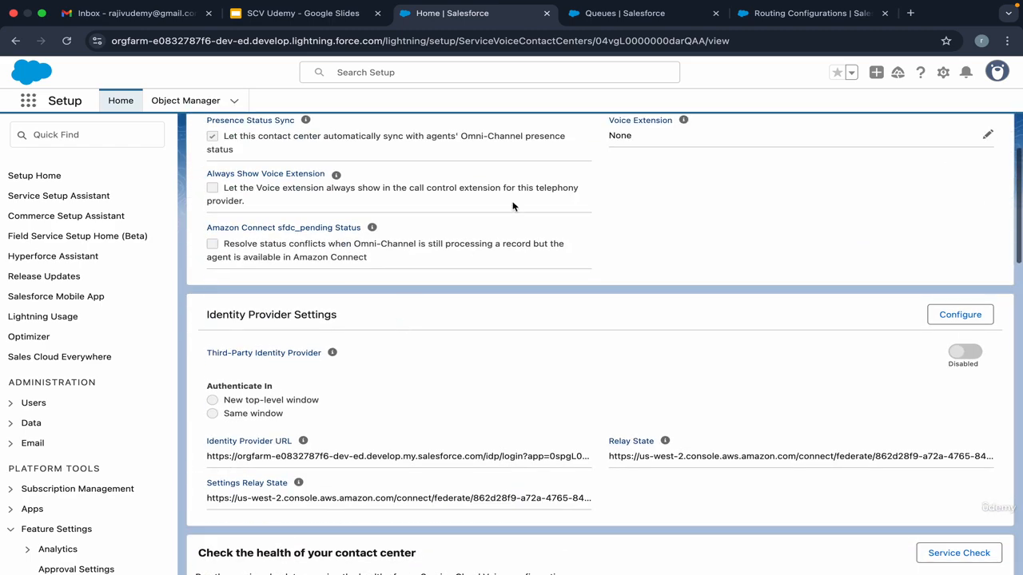
pyautogui.scroll(5, 528, 196)
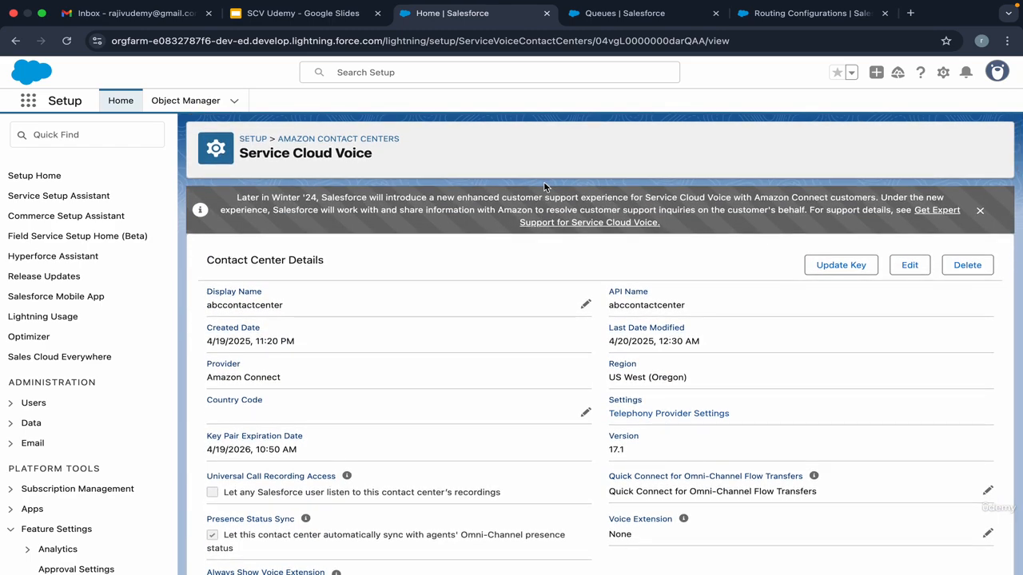